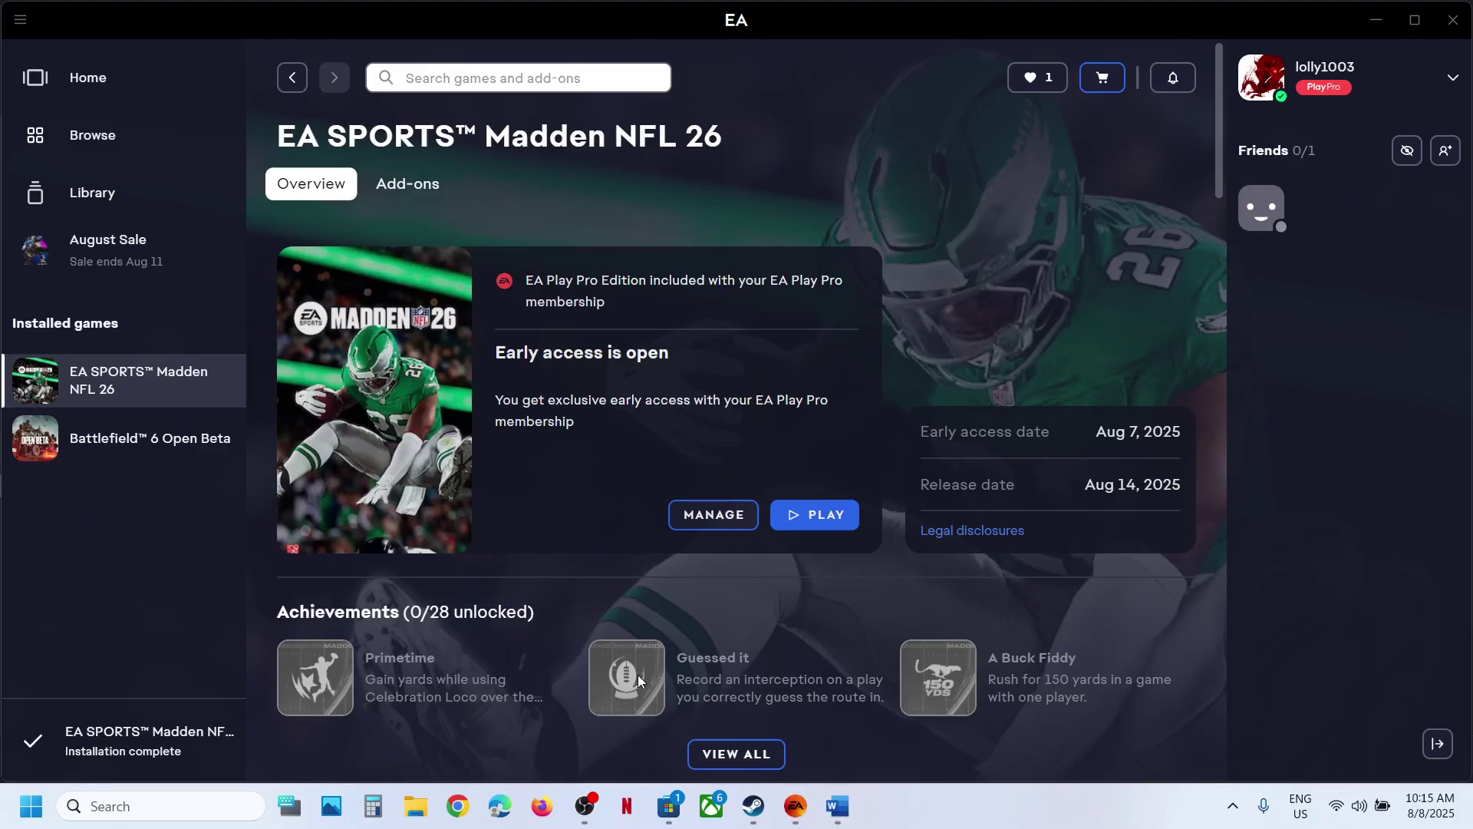
# Step: Highlight 'EA App Users Close' in Step 1 of the Controller notes, then glance at the EA app and Steam
pyautogui.click(837, 806)
pyautogui.moveTo(379, 384); pyautogui.dragTo(772, 380)
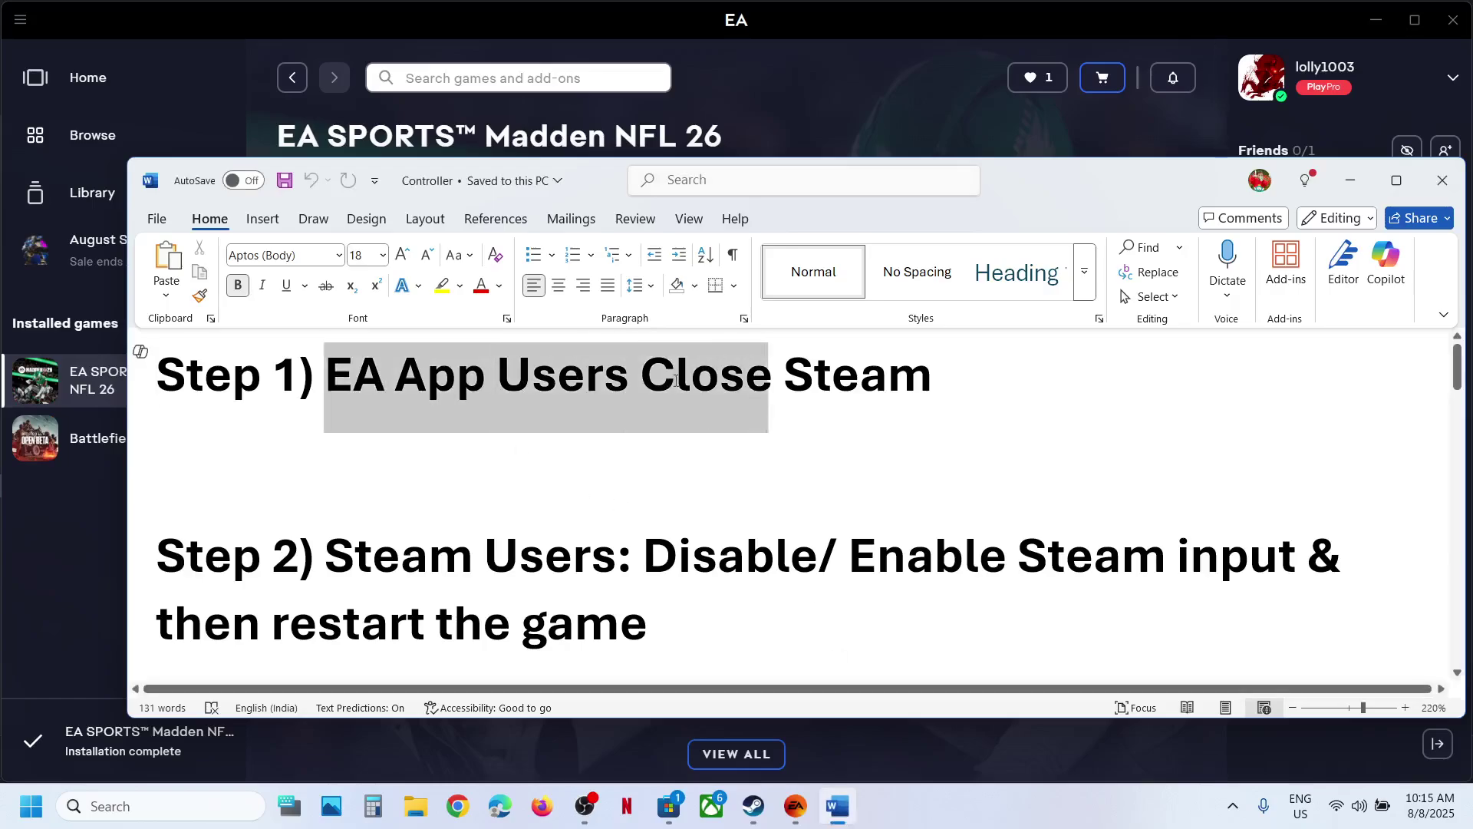
pyautogui.click(802, 82)
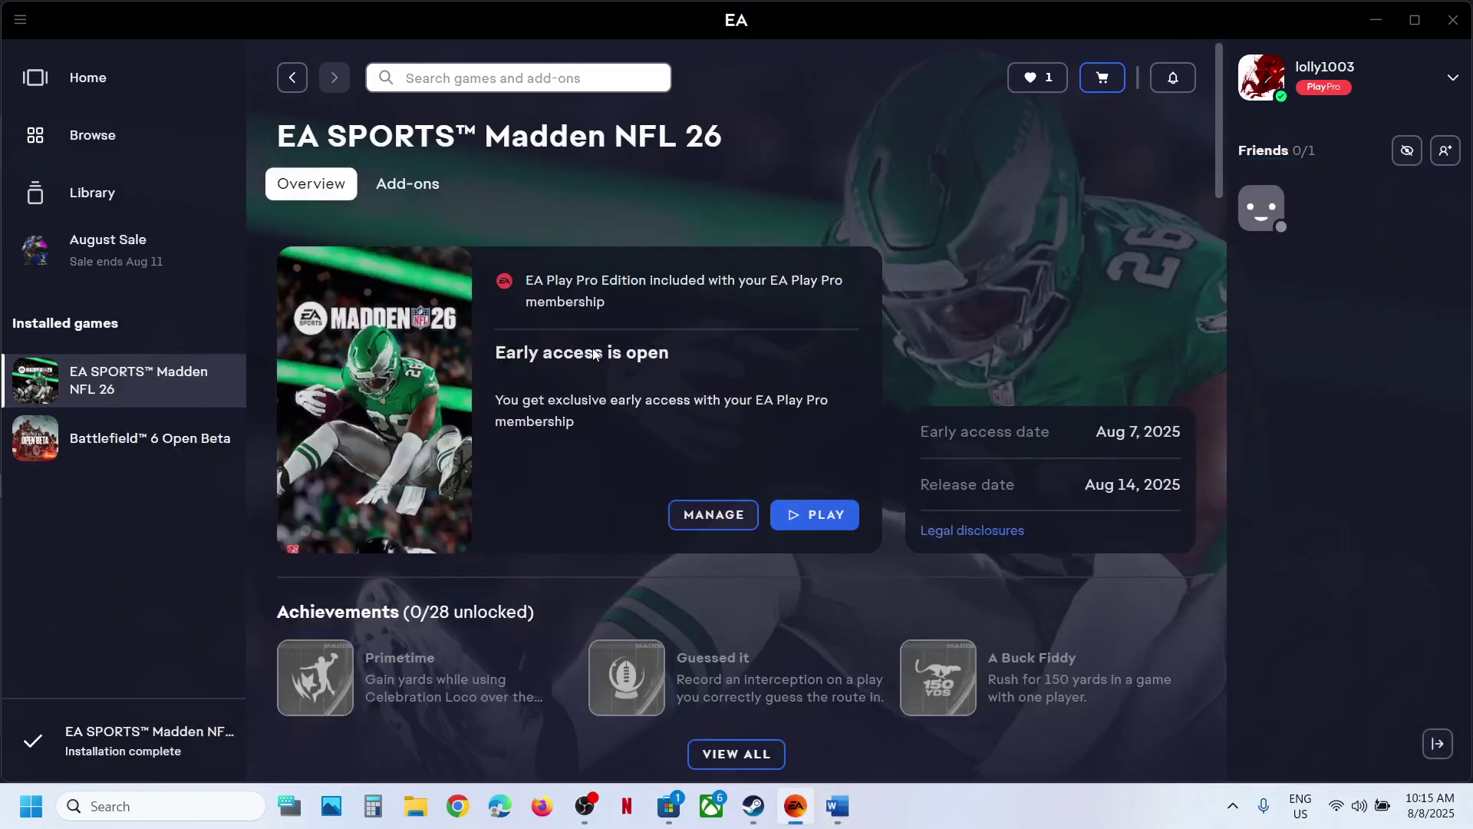
pyautogui.click(753, 805)
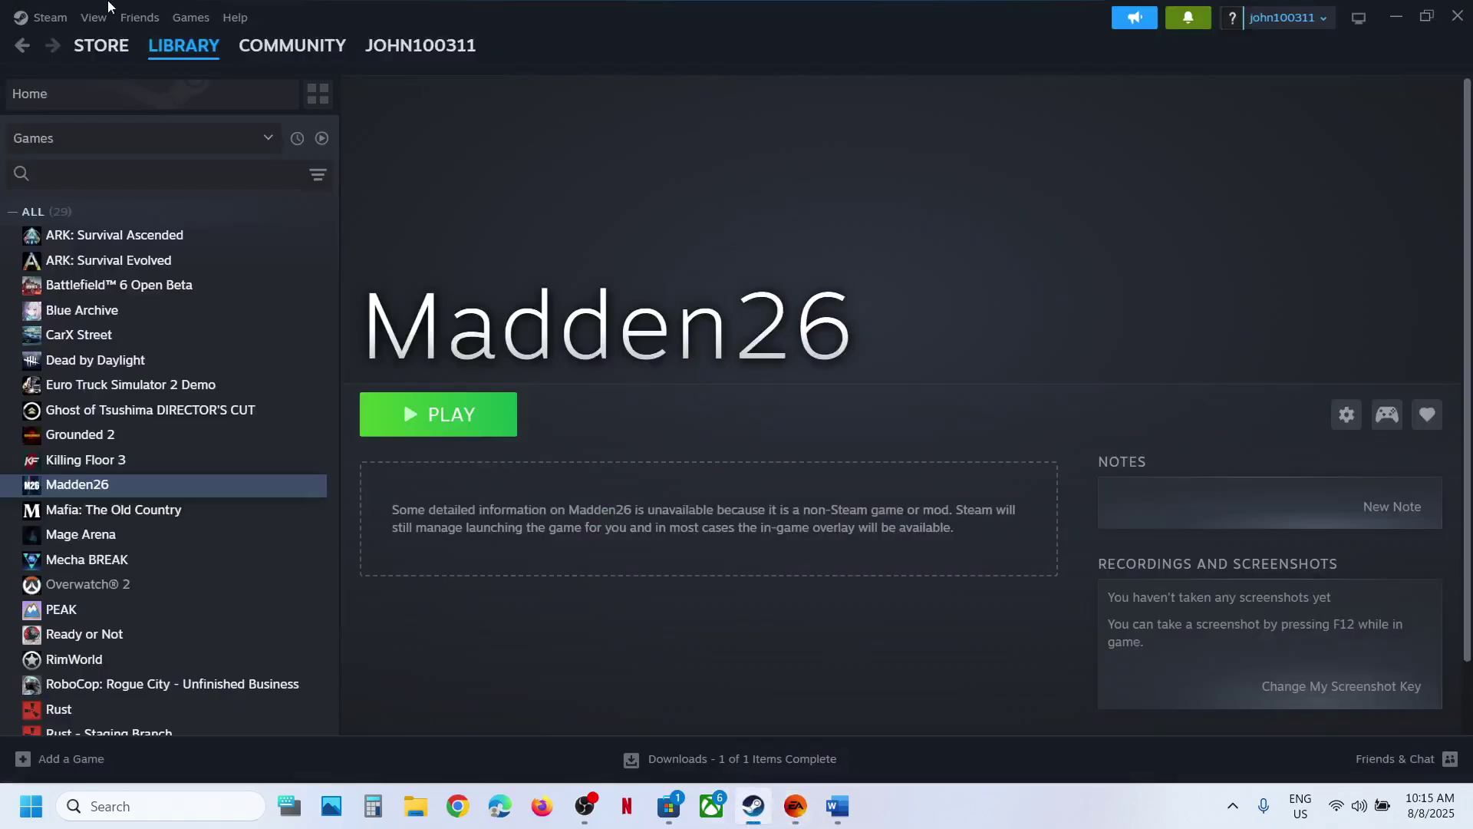
pyautogui.click(47, 16)
pyautogui.click(651, 212)
# Step: Read further down the Controller notes, then bring Steam's Madden26 library page forward
pyautogui.click(795, 805)
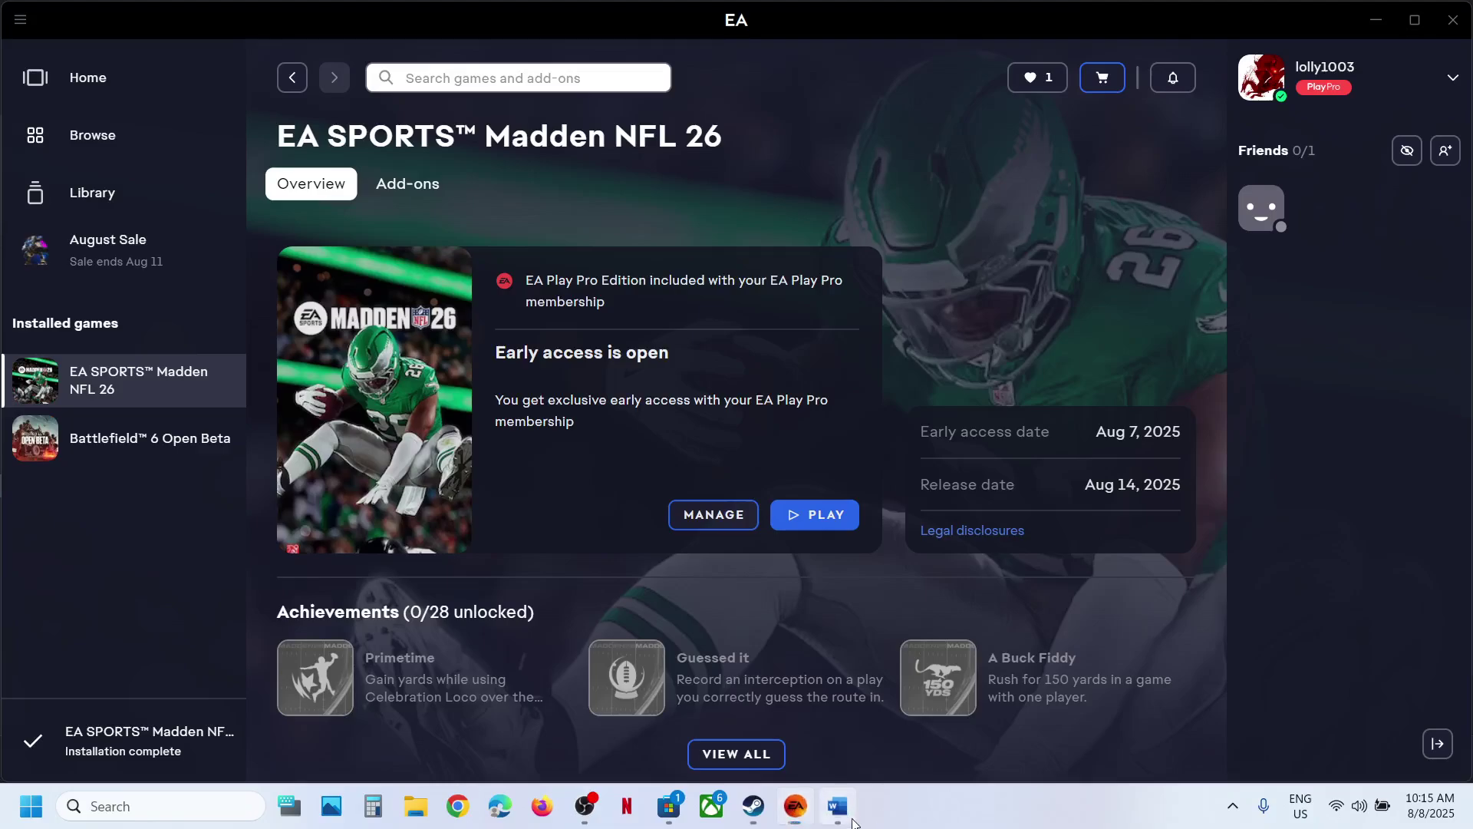
pyautogui.click(838, 806)
pyautogui.scroll(-1, 655, 497)
pyautogui.moveTo(326, 484); pyautogui.dragTo(937, 541)
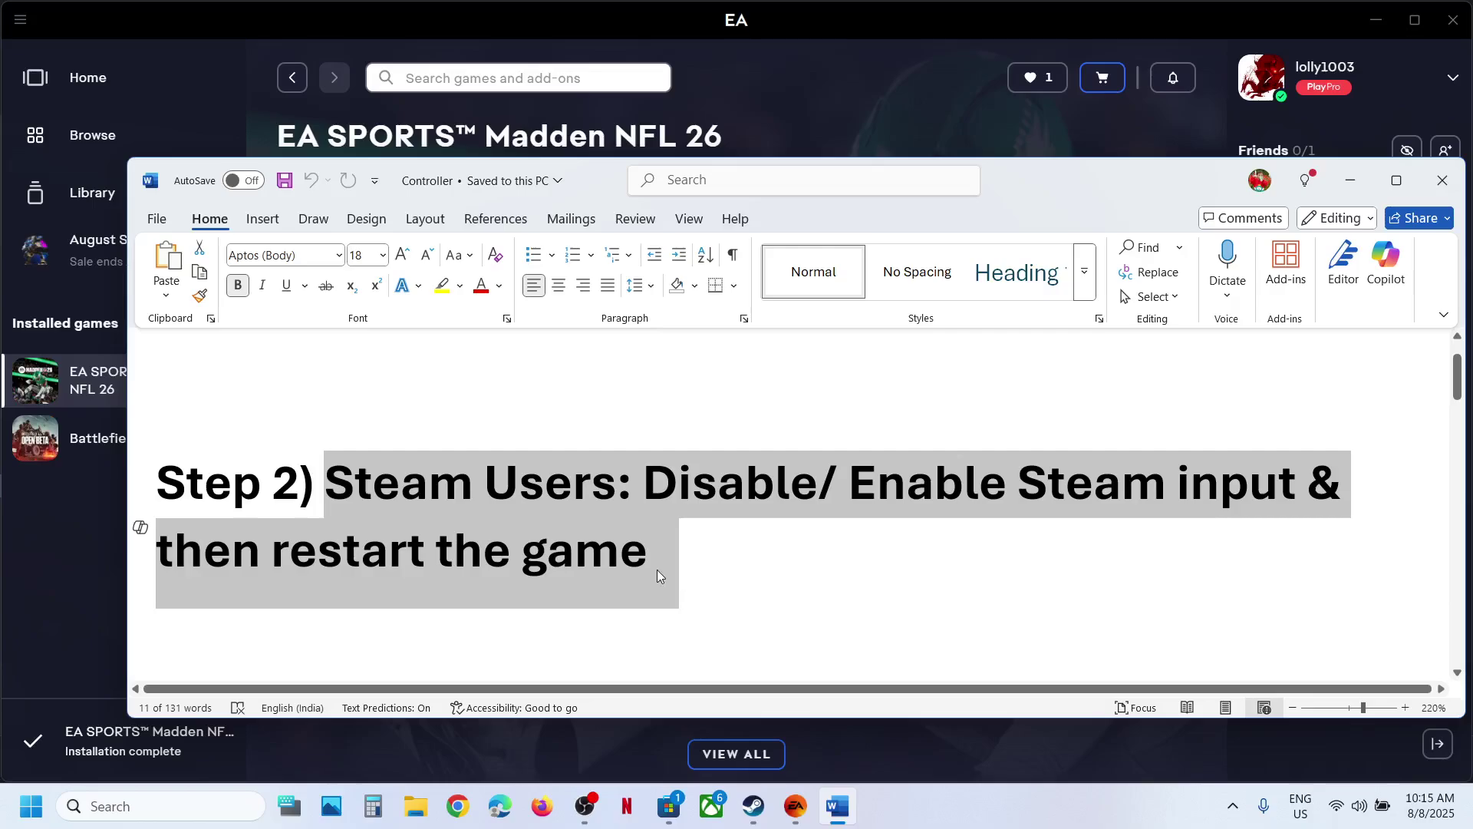
pyautogui.click(901, 53)
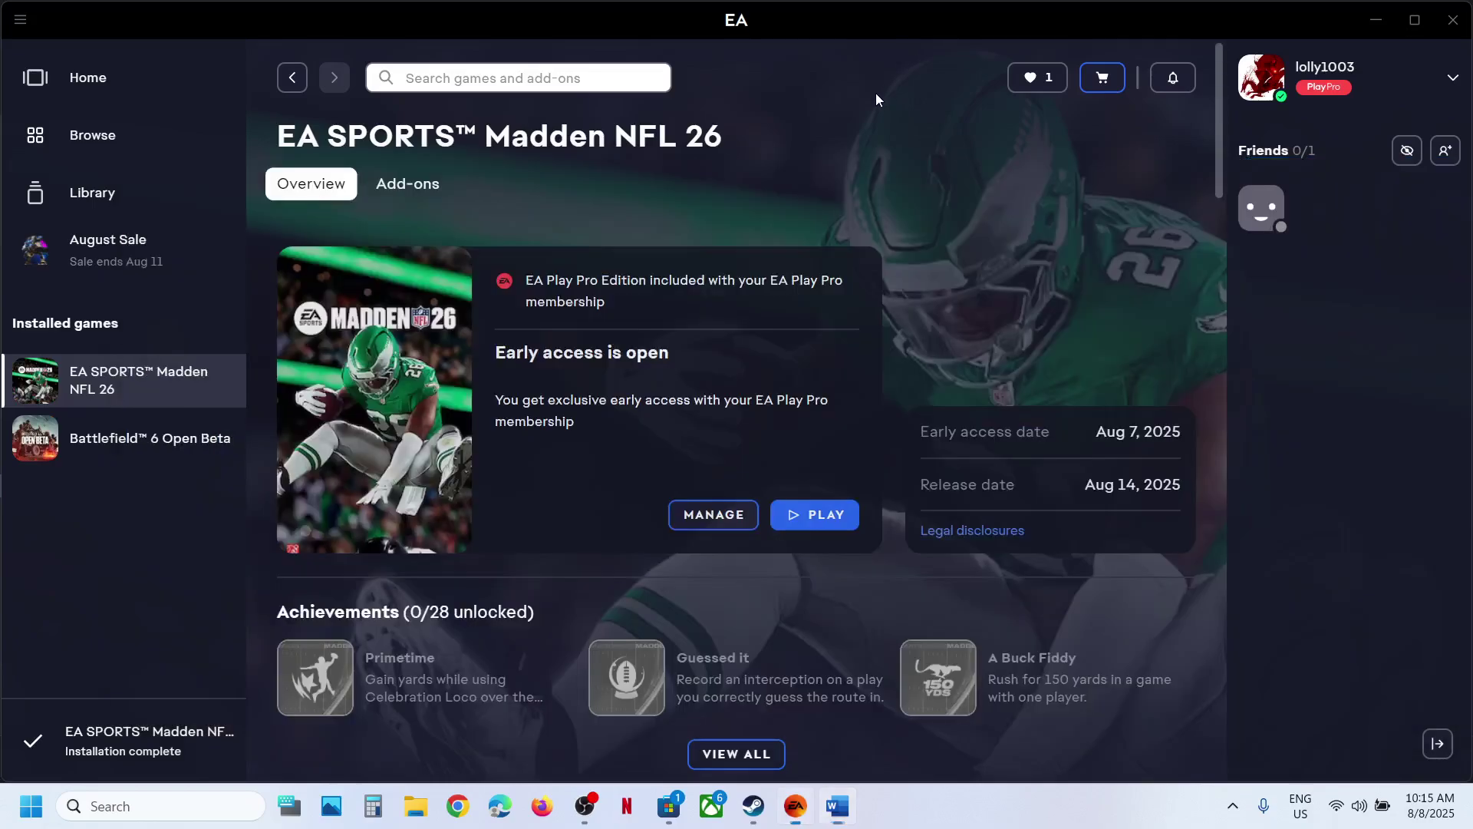
pyautogui.click(754, 806)
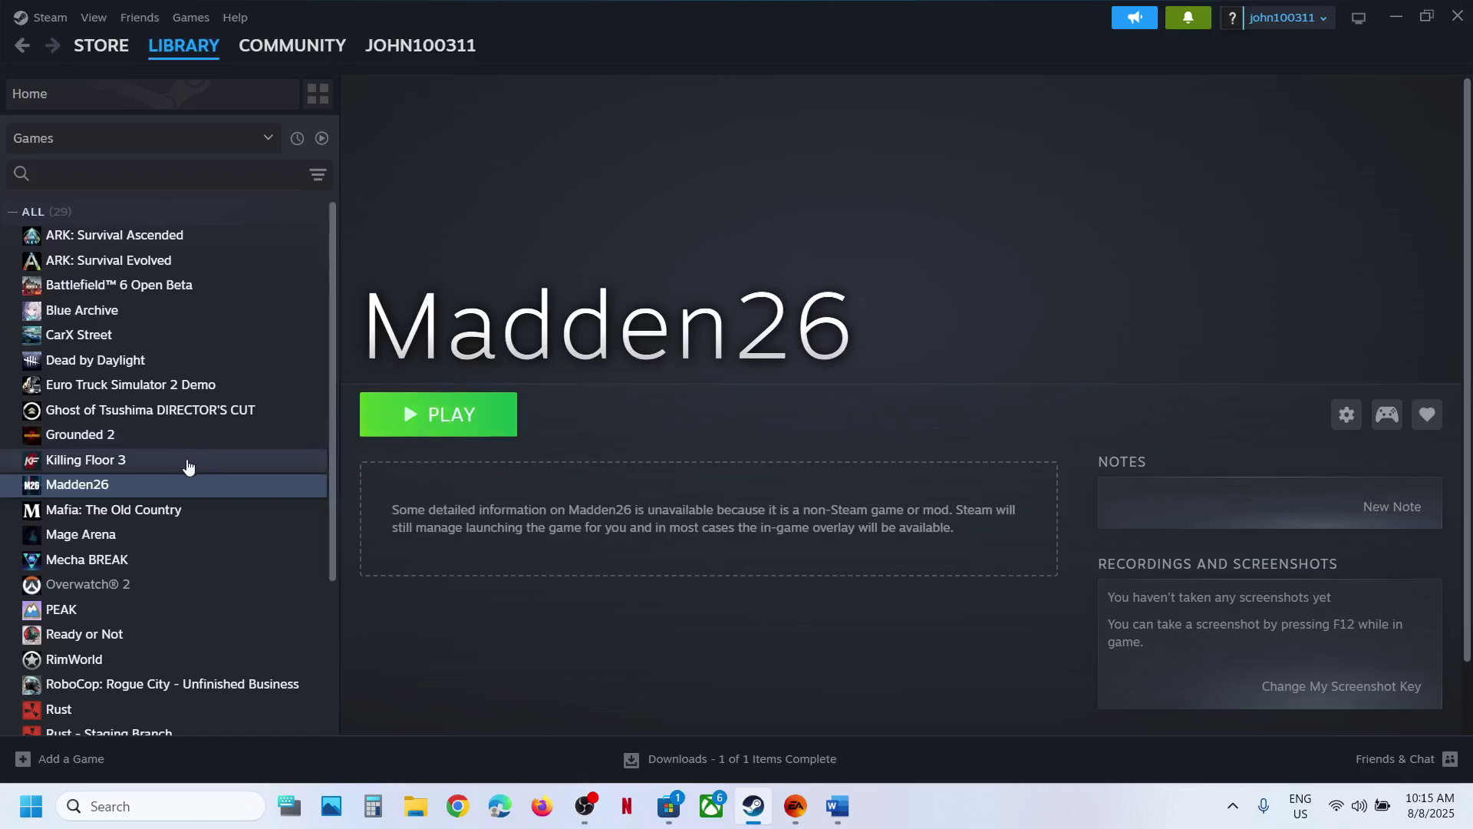
# Step: Switch Madden26's Steam Input override to Disable, then back to Enable Steam Input, and close Properties
pyautogui.rightClick(119, 488)
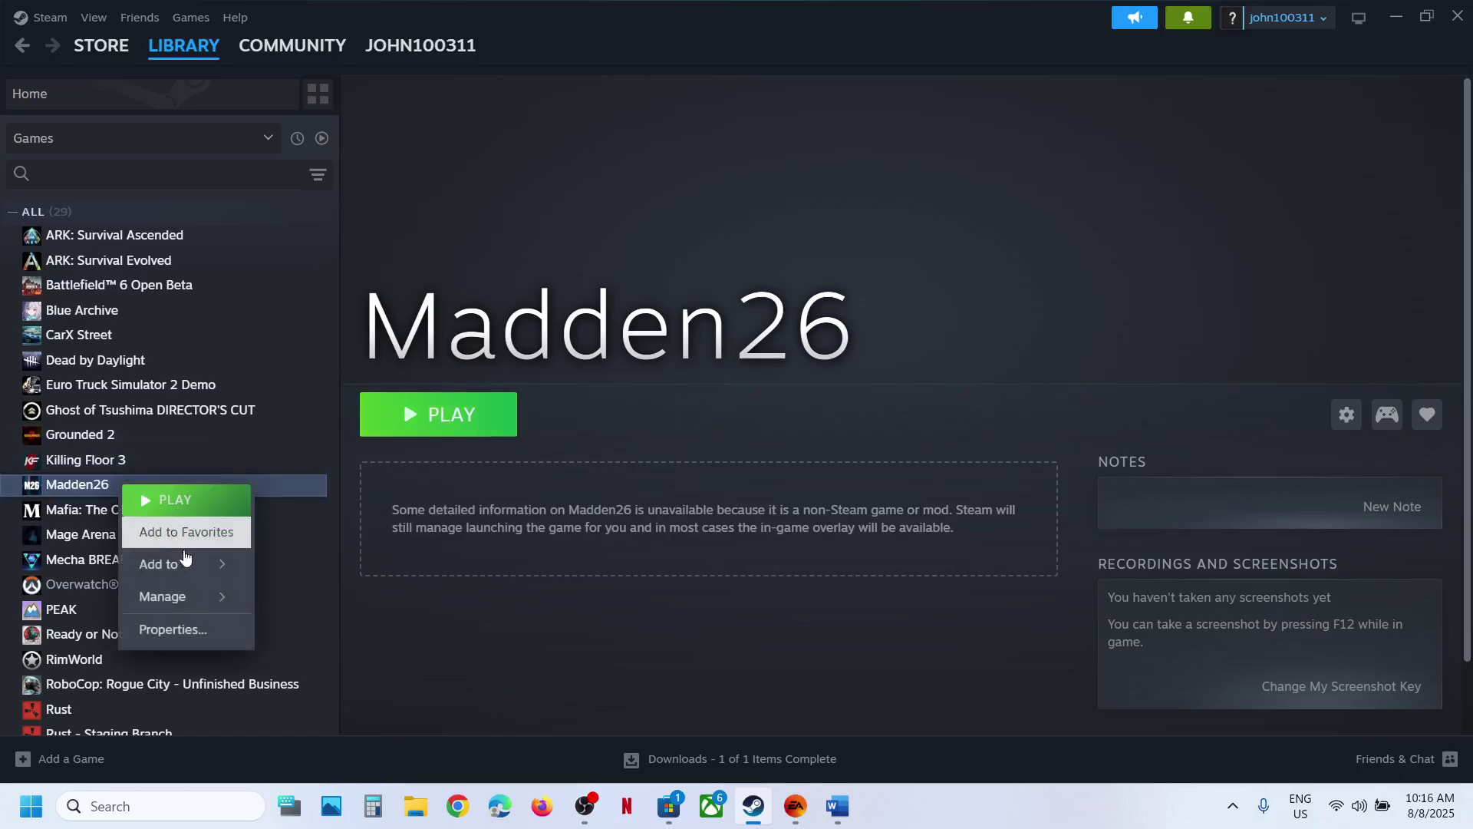
pyautogui.click(192, 631)
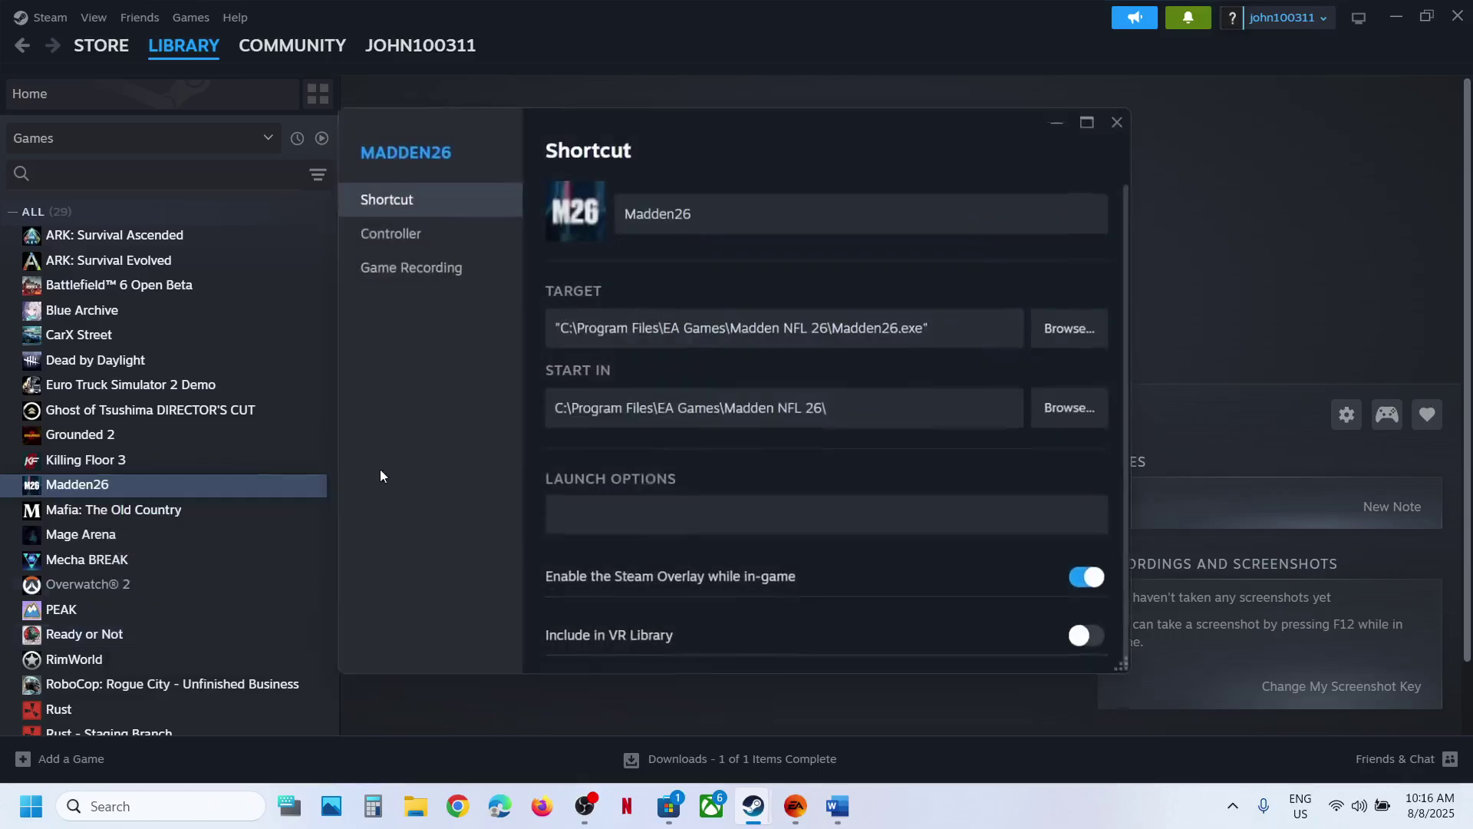
pyautogui.click(407, 239)
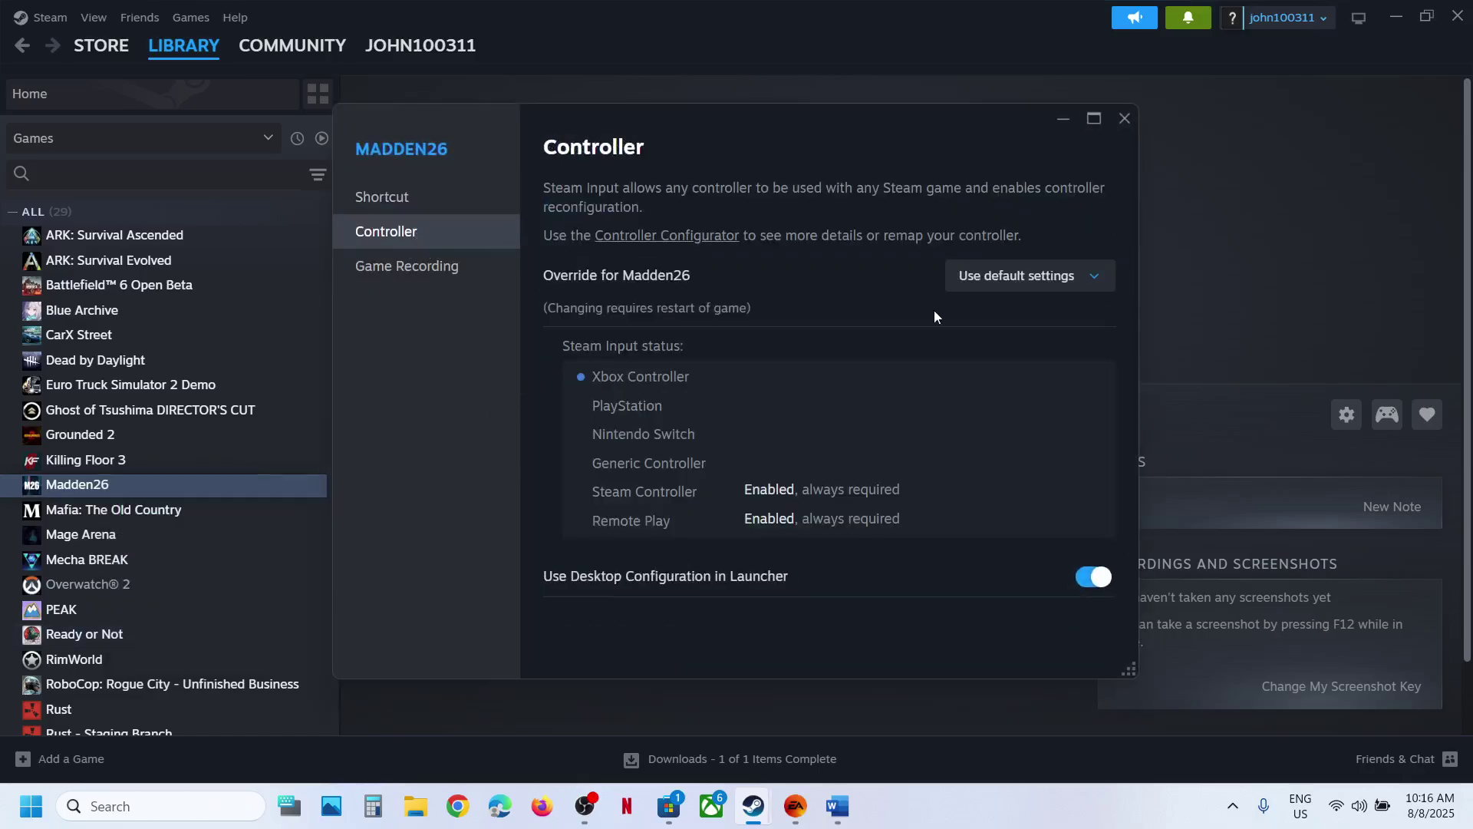
pyautogui.click(1036, 281)
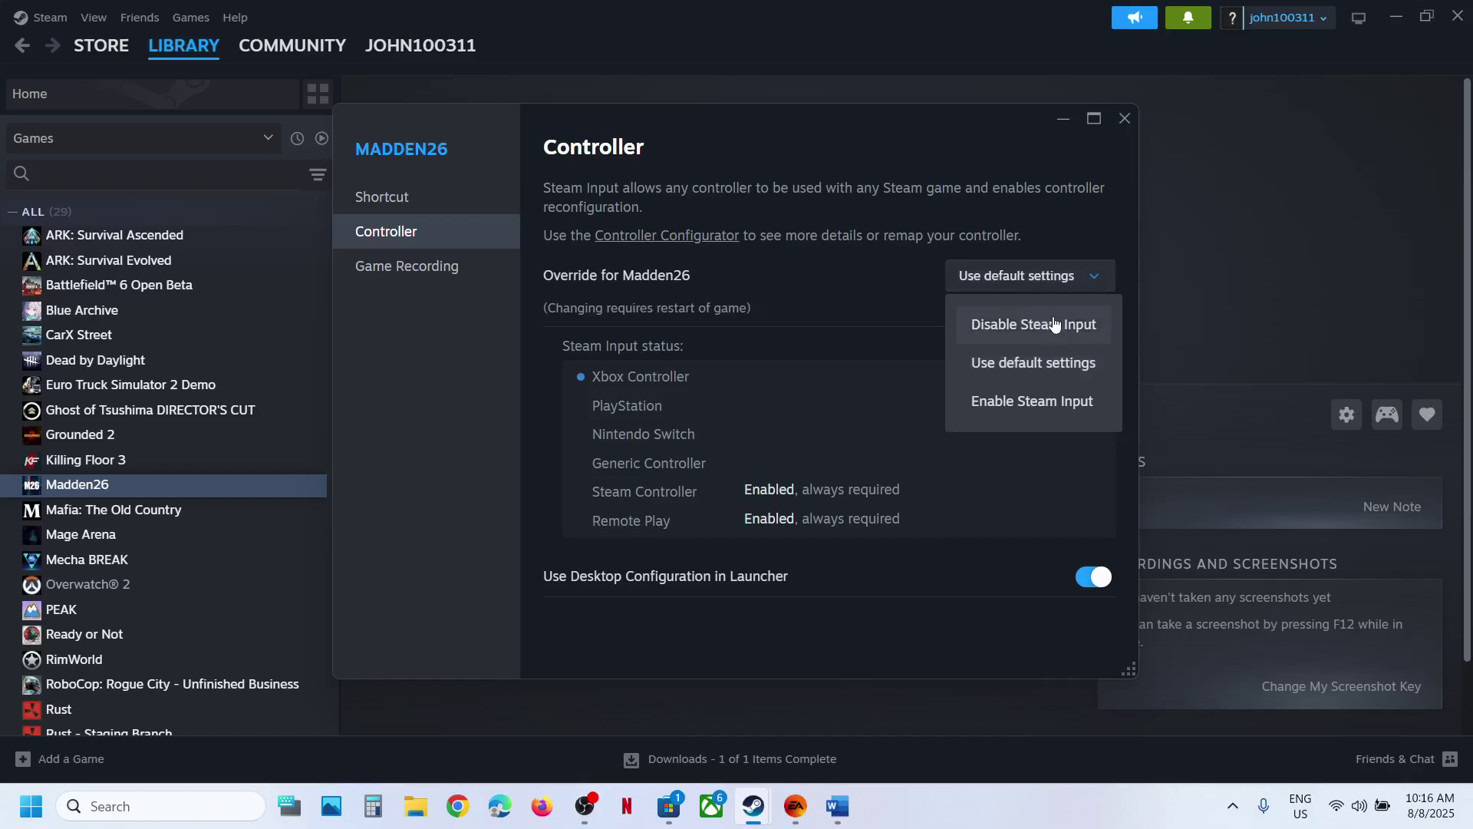
pyautogui.click(1028, 323)
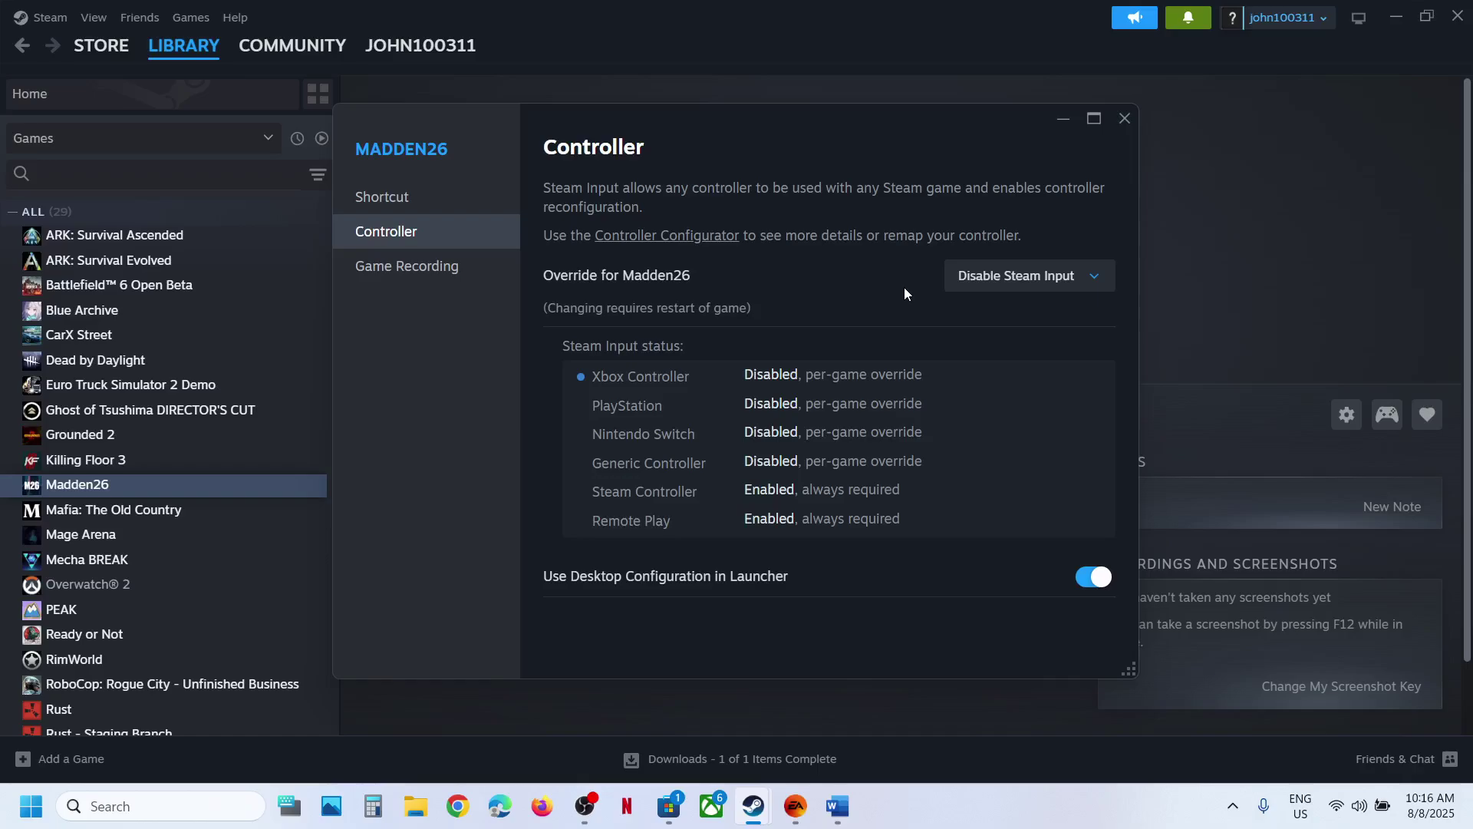
pyautogui.click(1014, 282)
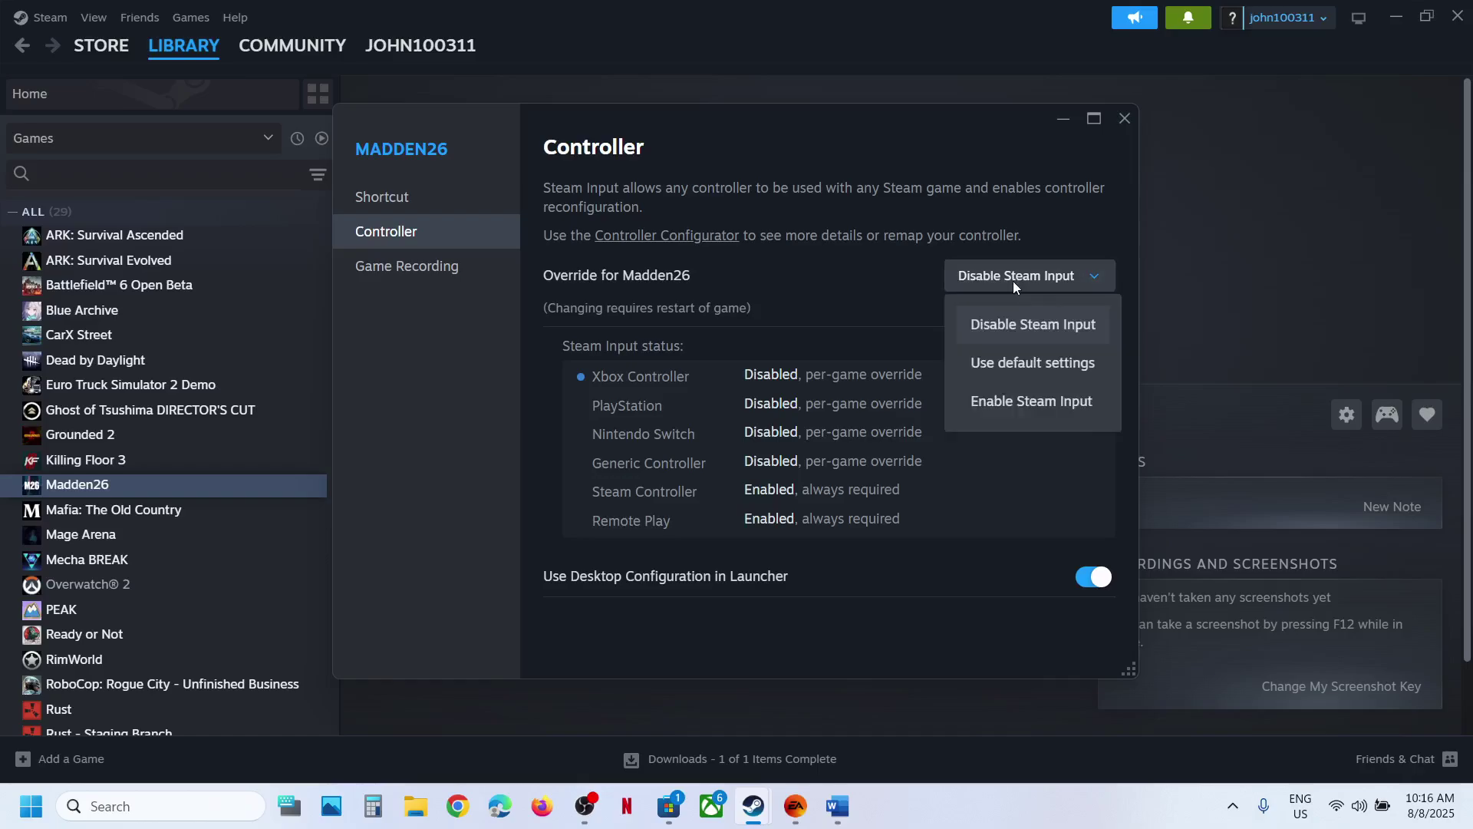
pyautogui.click(1017, 406)
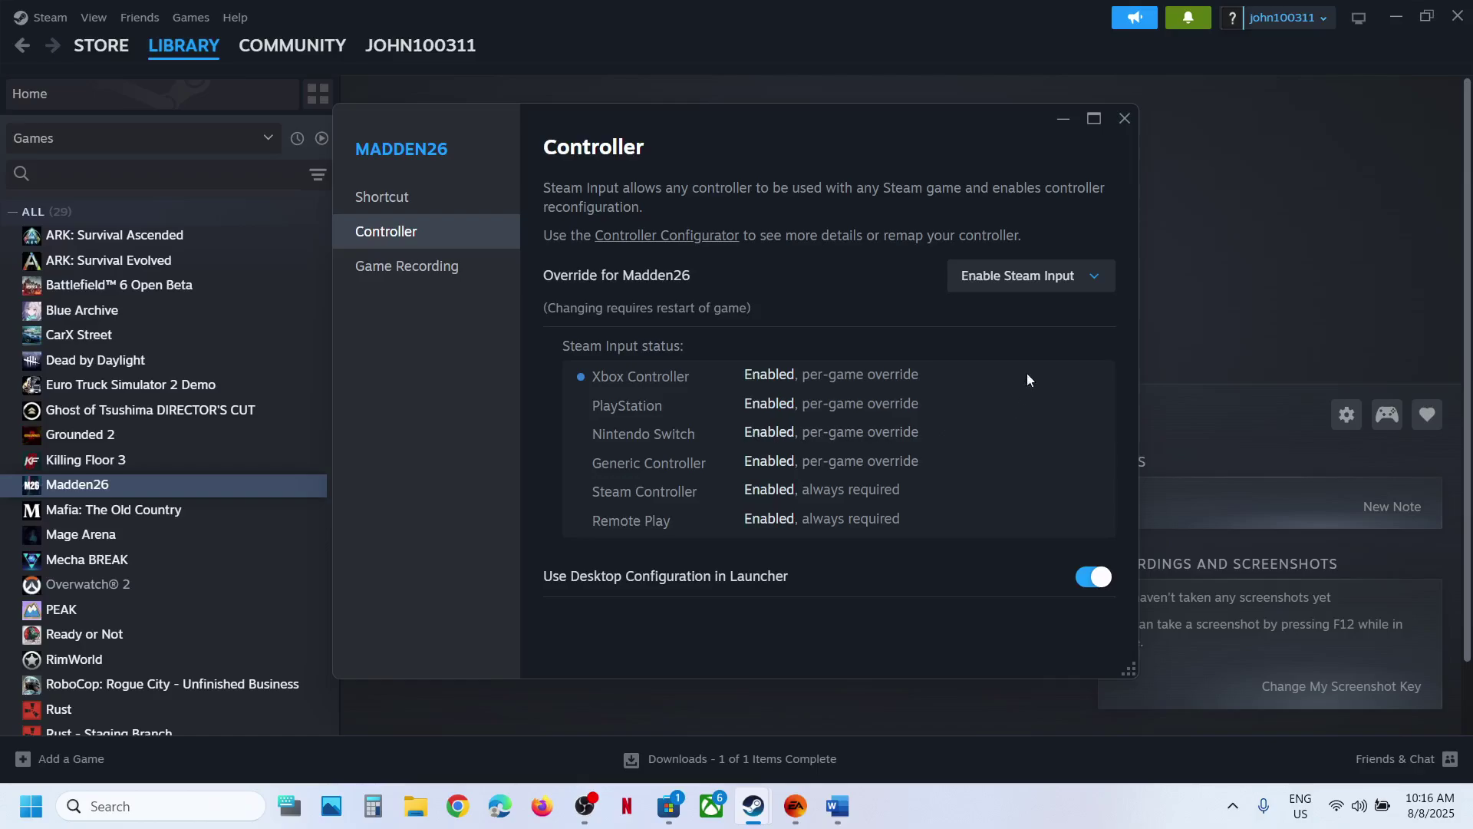
pyautogui.click(1125, 118)
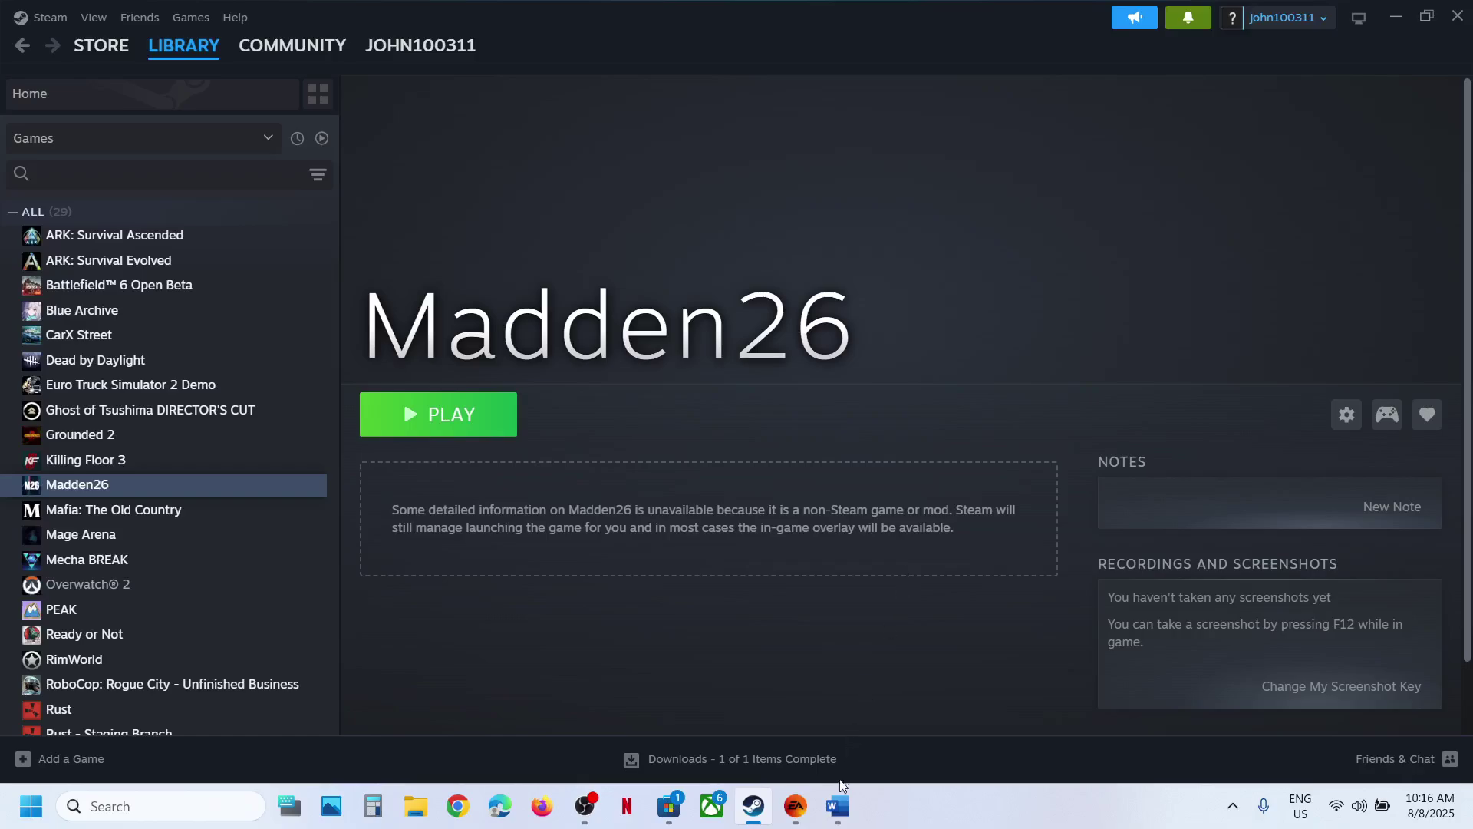
pyautogui.click(839, 807)
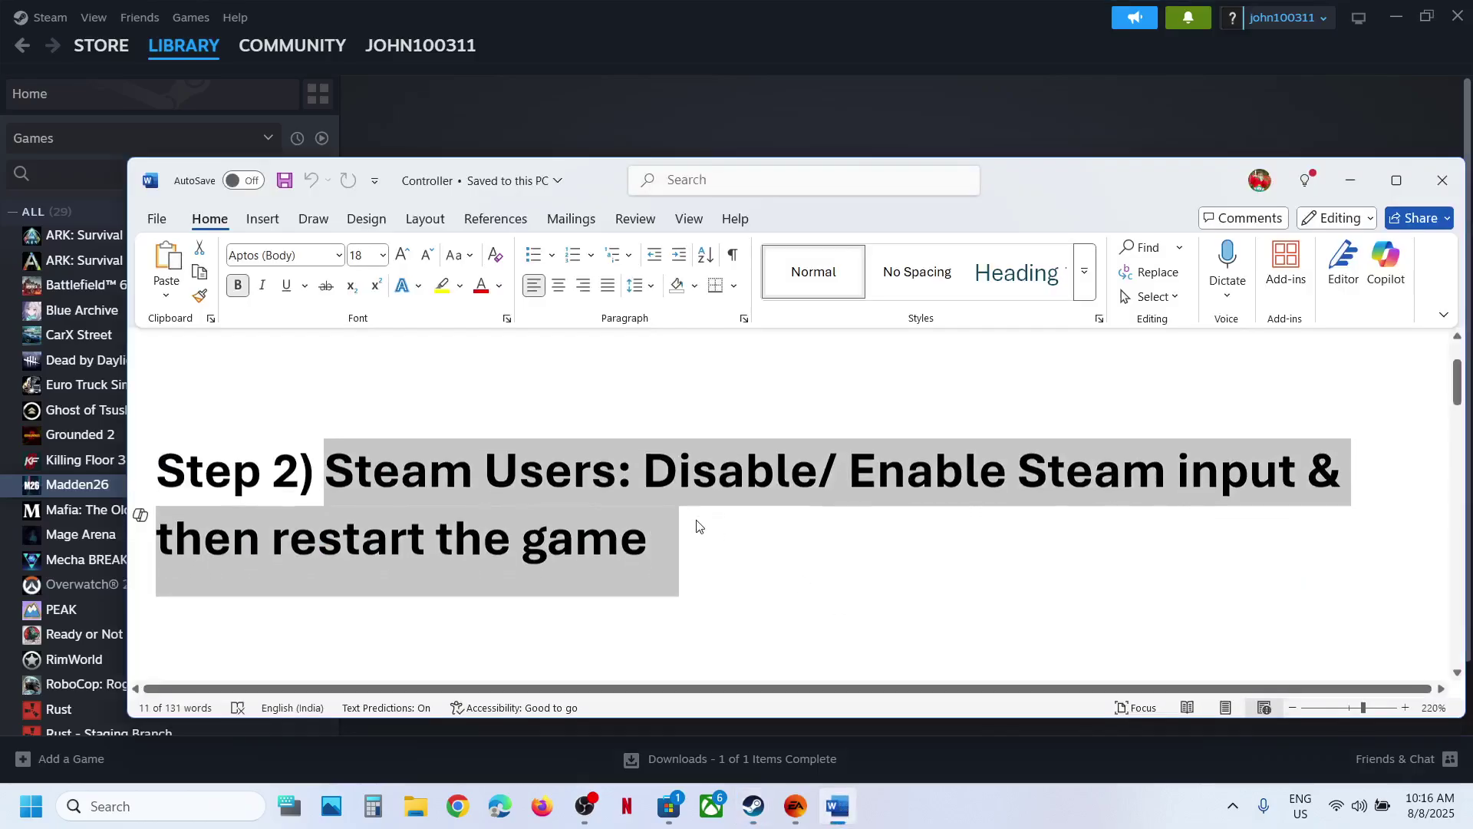
pyautogui.scroll(-5, 698, 526)
pyautogui.moveTo(330, 488); pyautogui.dragTo(1262, 500)
pyautogui.moveTo(155, 551); pyautogui.dragTo(606, 588)
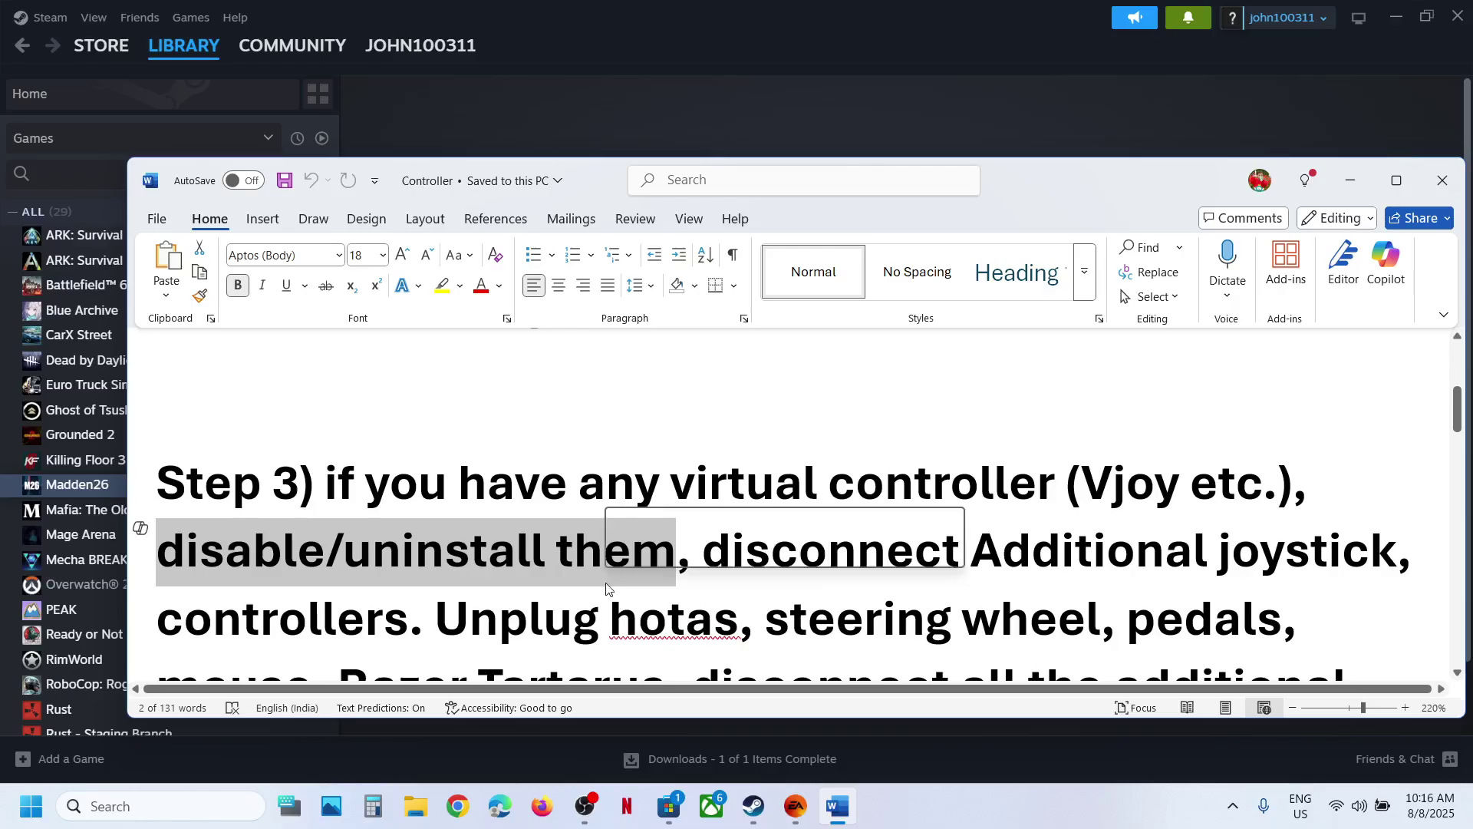
pyautogui.scroll(-1, 606, 588)
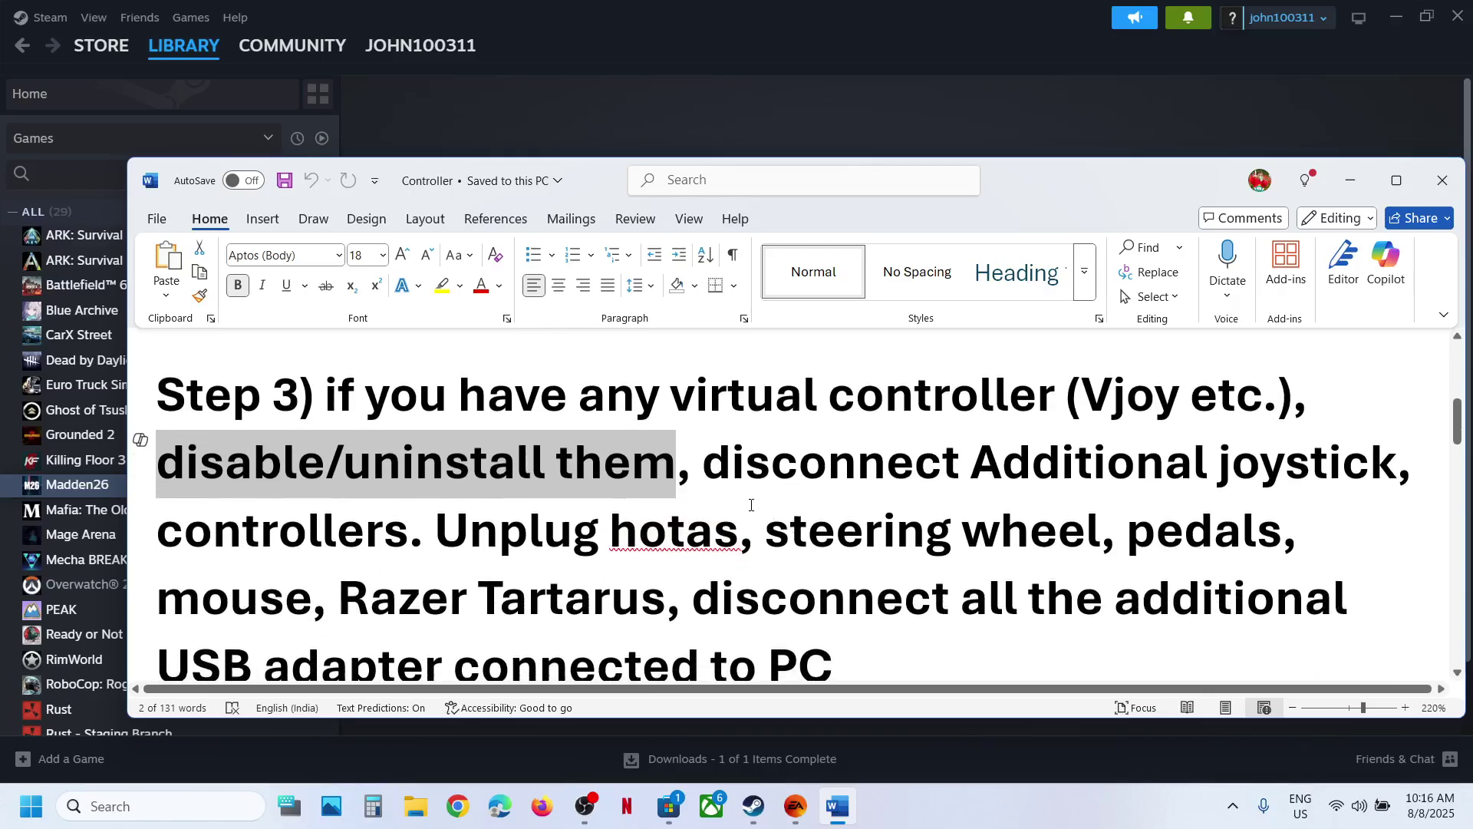
pyautogui.moveTo(717, 476); pyautogui.dragTo(414, 543)
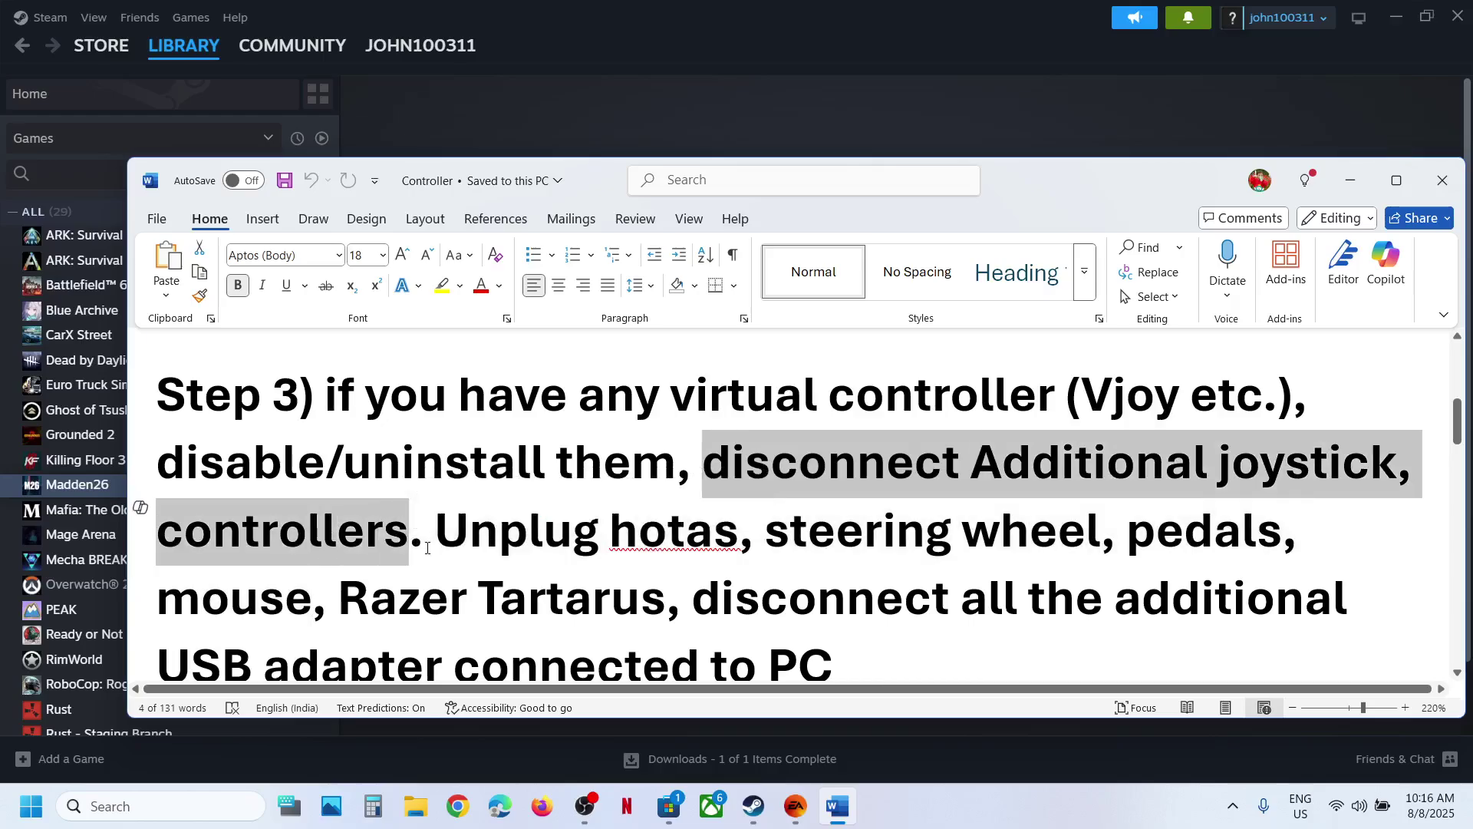
pyautogui.click(427, 542)
pyautogui.scroll(-2, 429, 530)
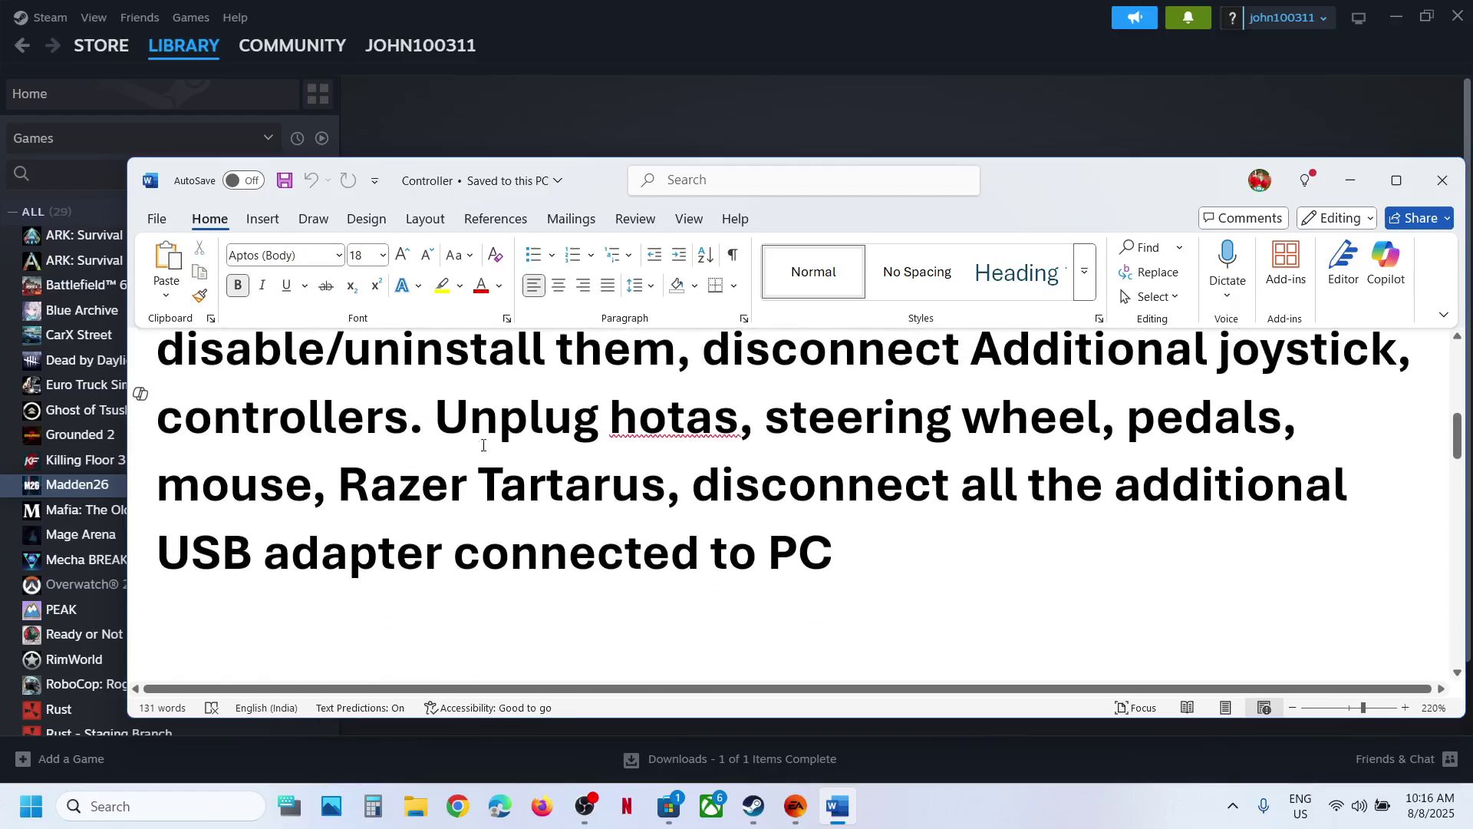
pyautogui.moveTo(449, 419); pyautogui.dragTo(808, 547)
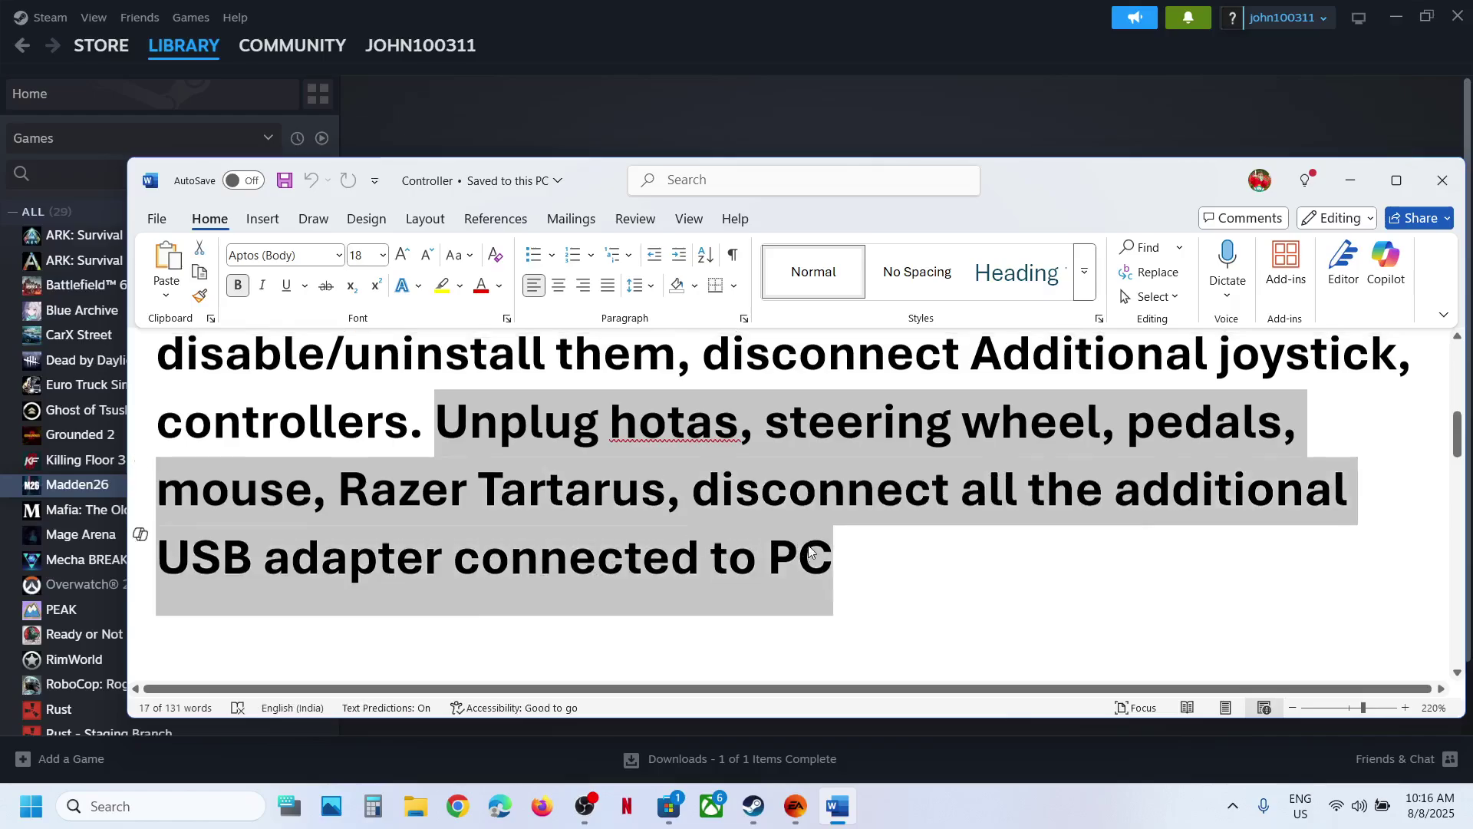
pyautogui.scroll(2, 808, 545)
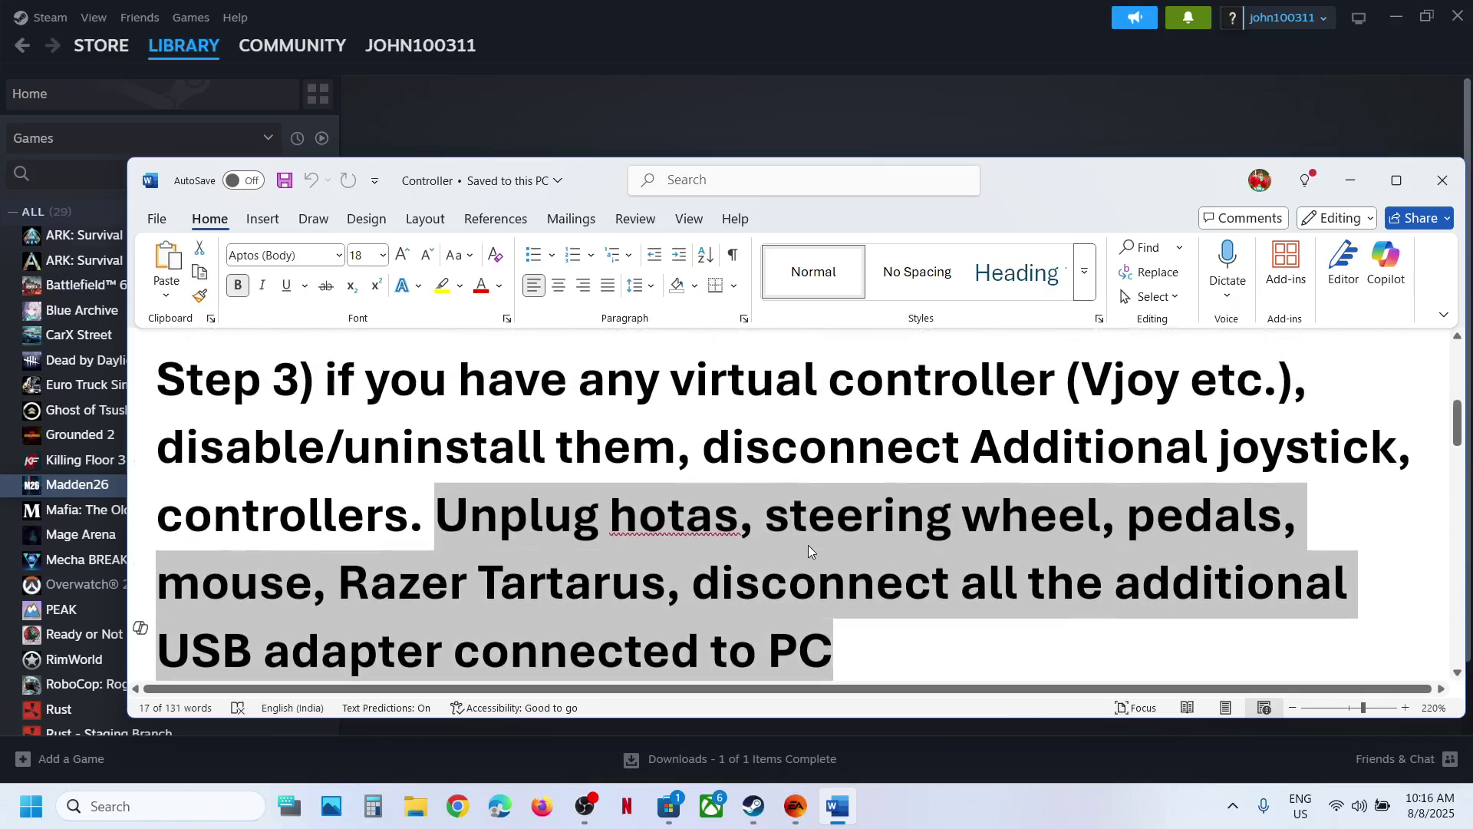
pyautogui.scroll(-5, 808, 544)
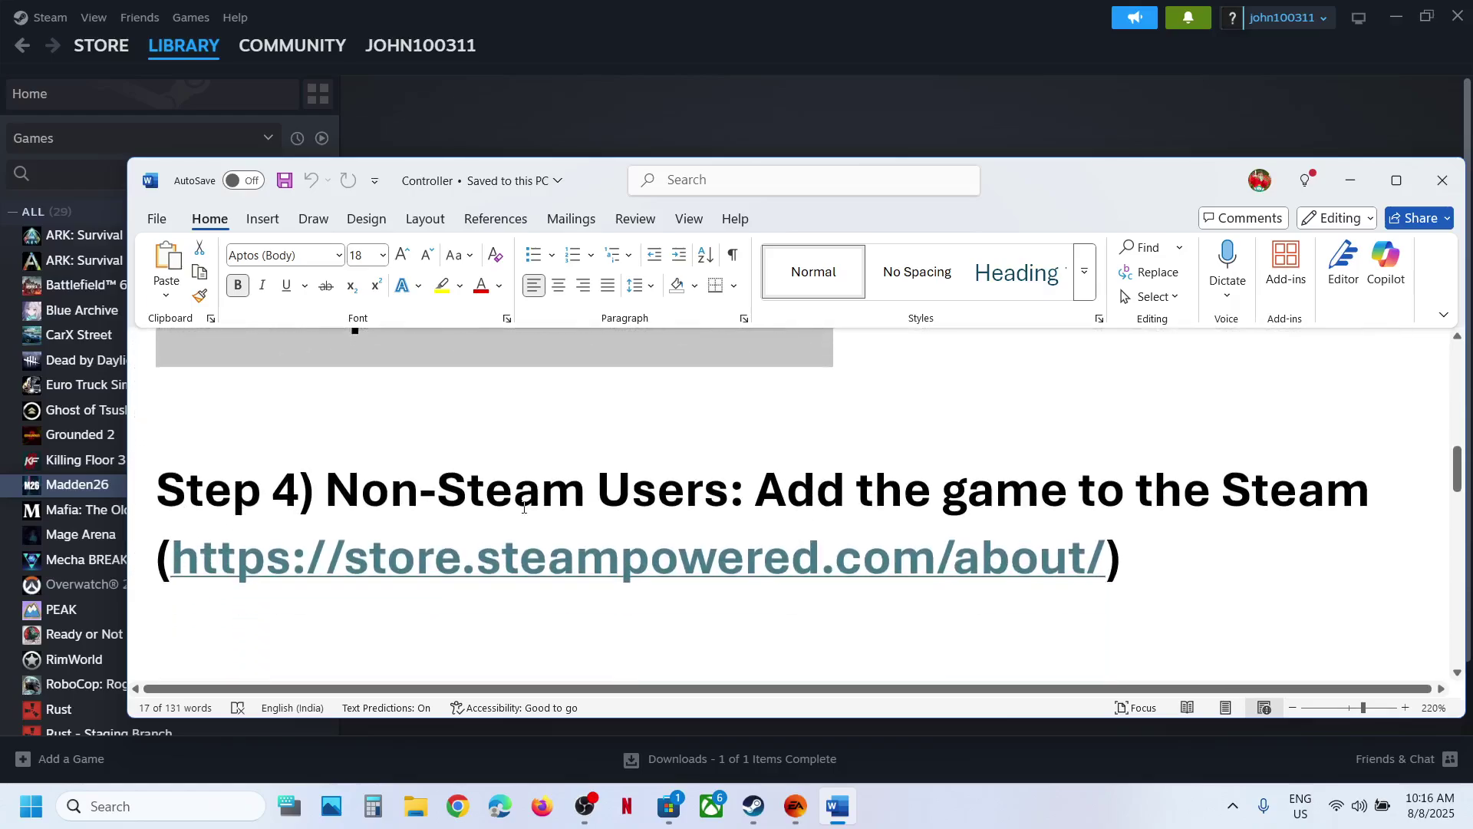
pyautogui.moveTo(357, 488); pyautogui.dragTo(1219, 498)
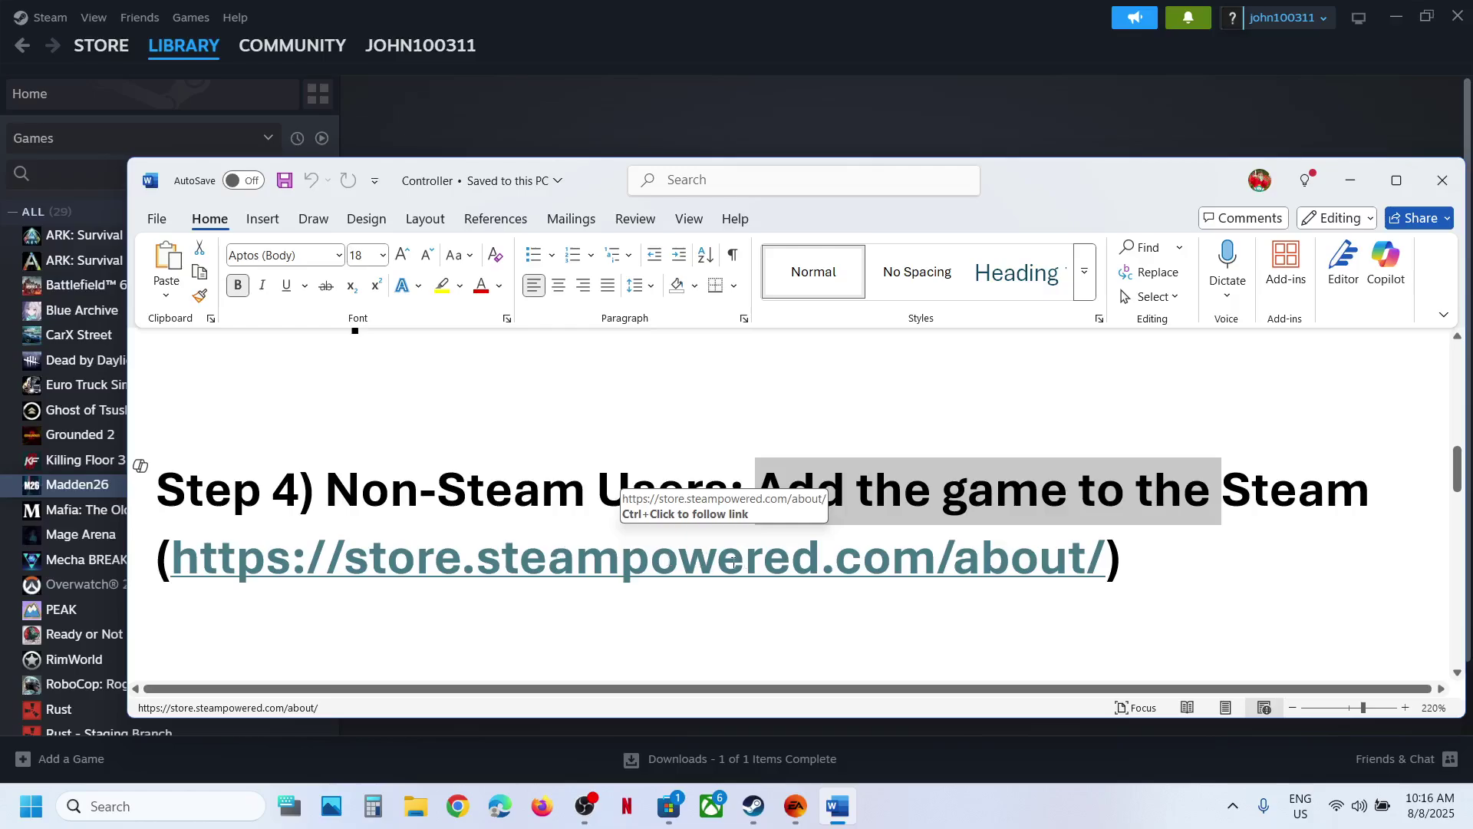
pyautogui.click(752, 127)
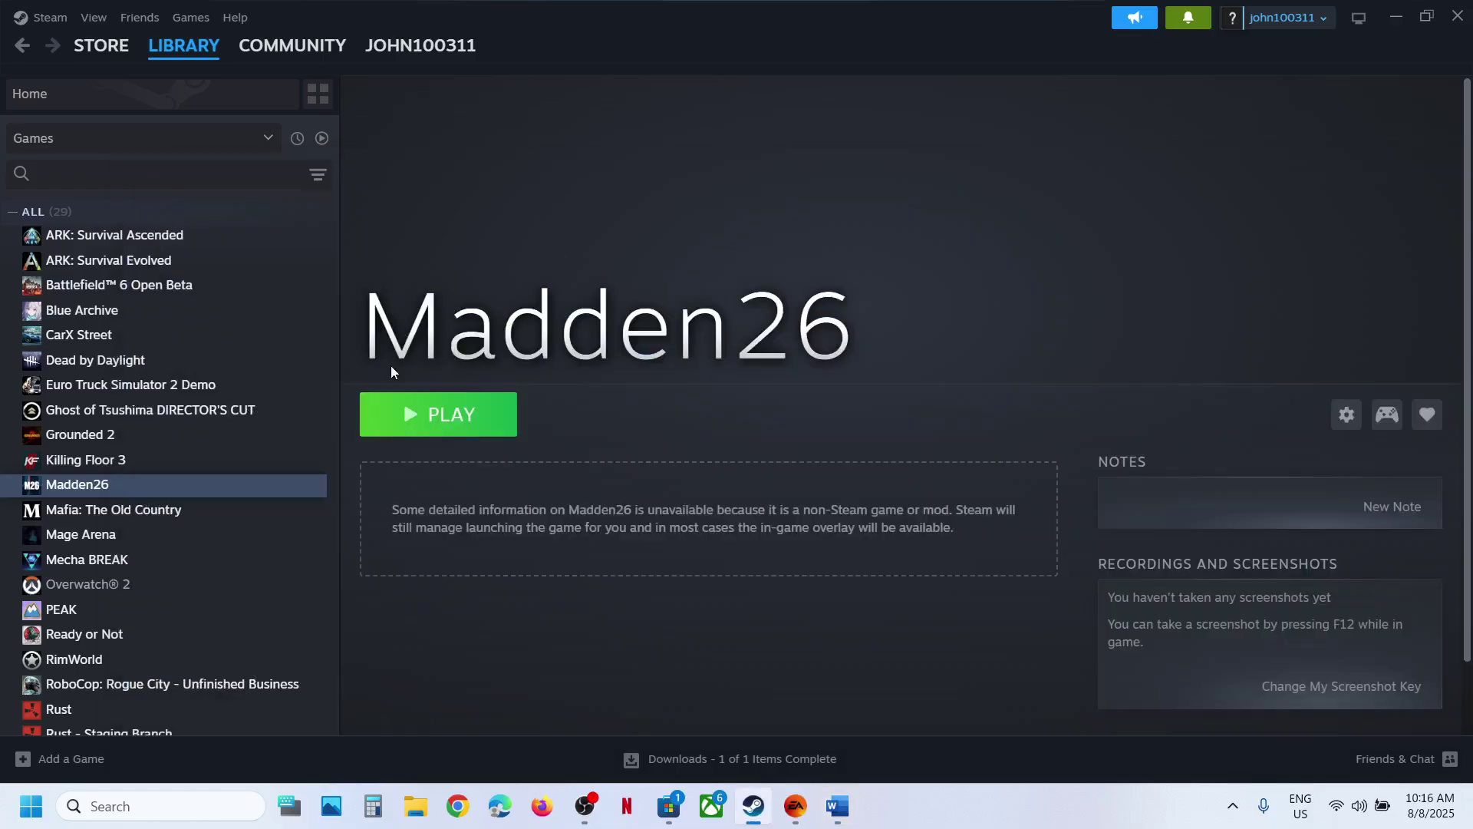
# Step: Add Madden26 from the Madden NFL 26 folder to the Steam library as a non-Steam game
pyautogui.click(40, 763)
pyautogui.click(96, 702)
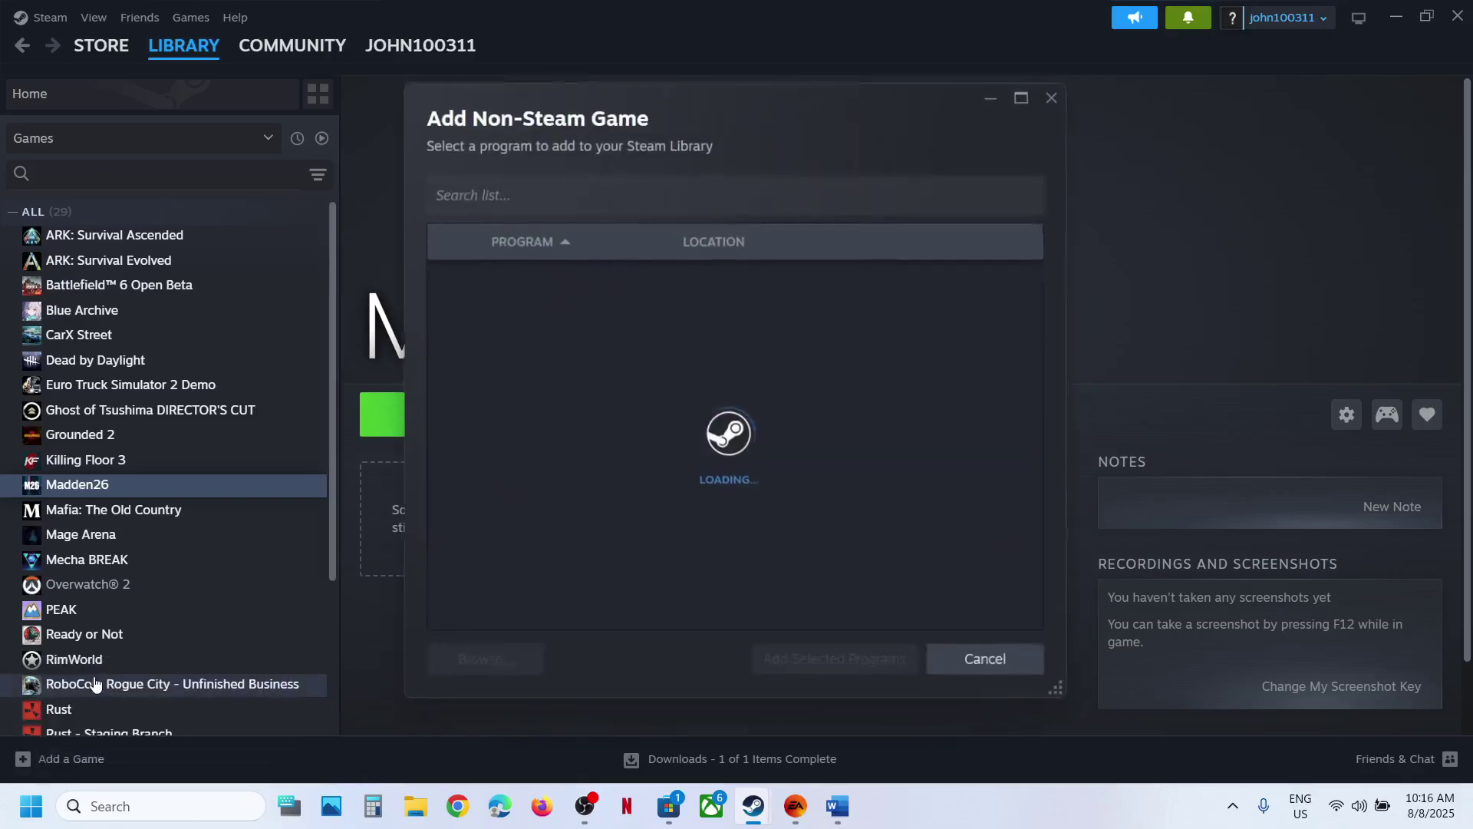
pyautogui.click(506, 668)
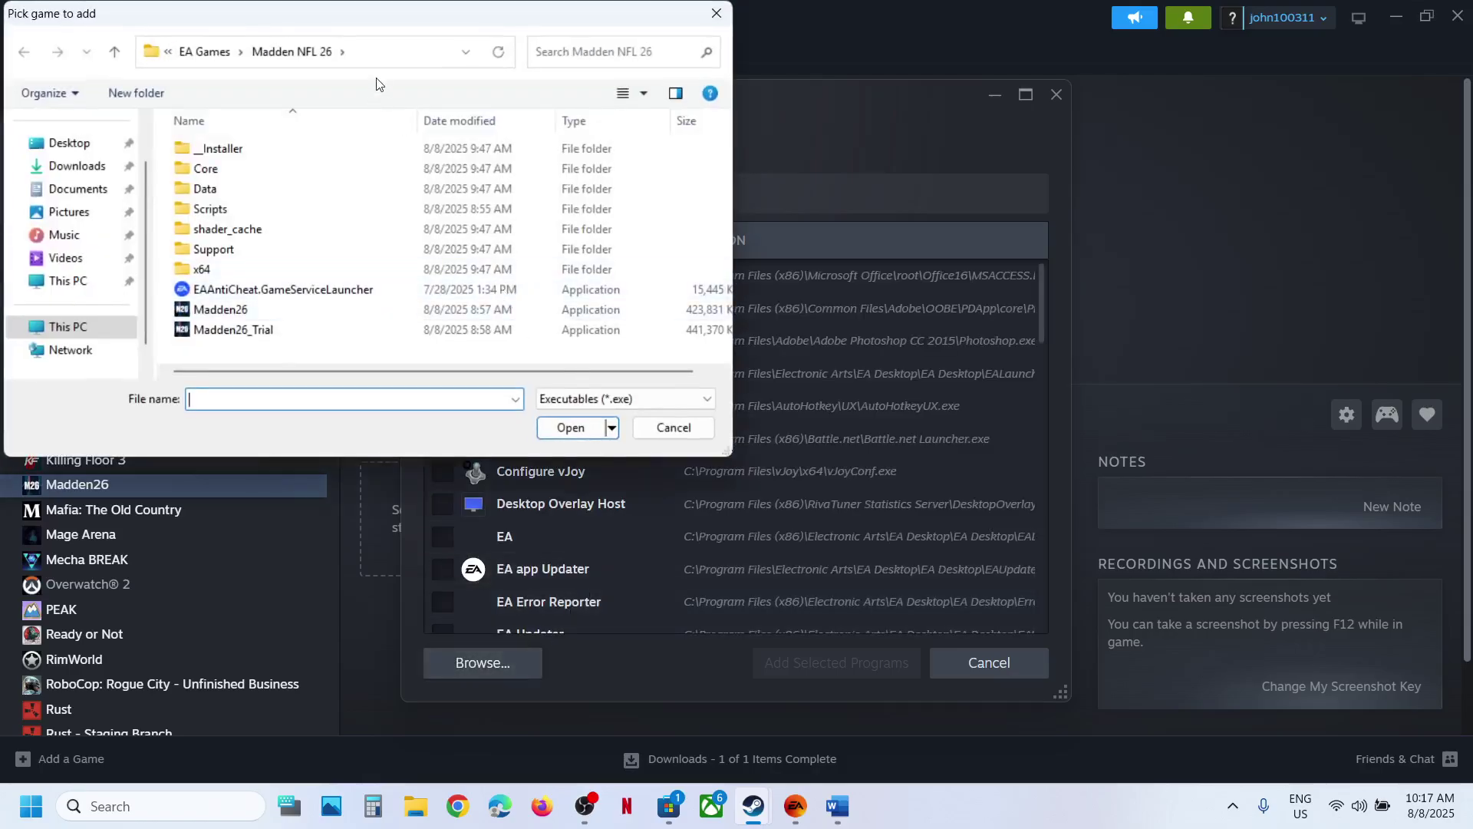
pyautogui.click(374, 59)
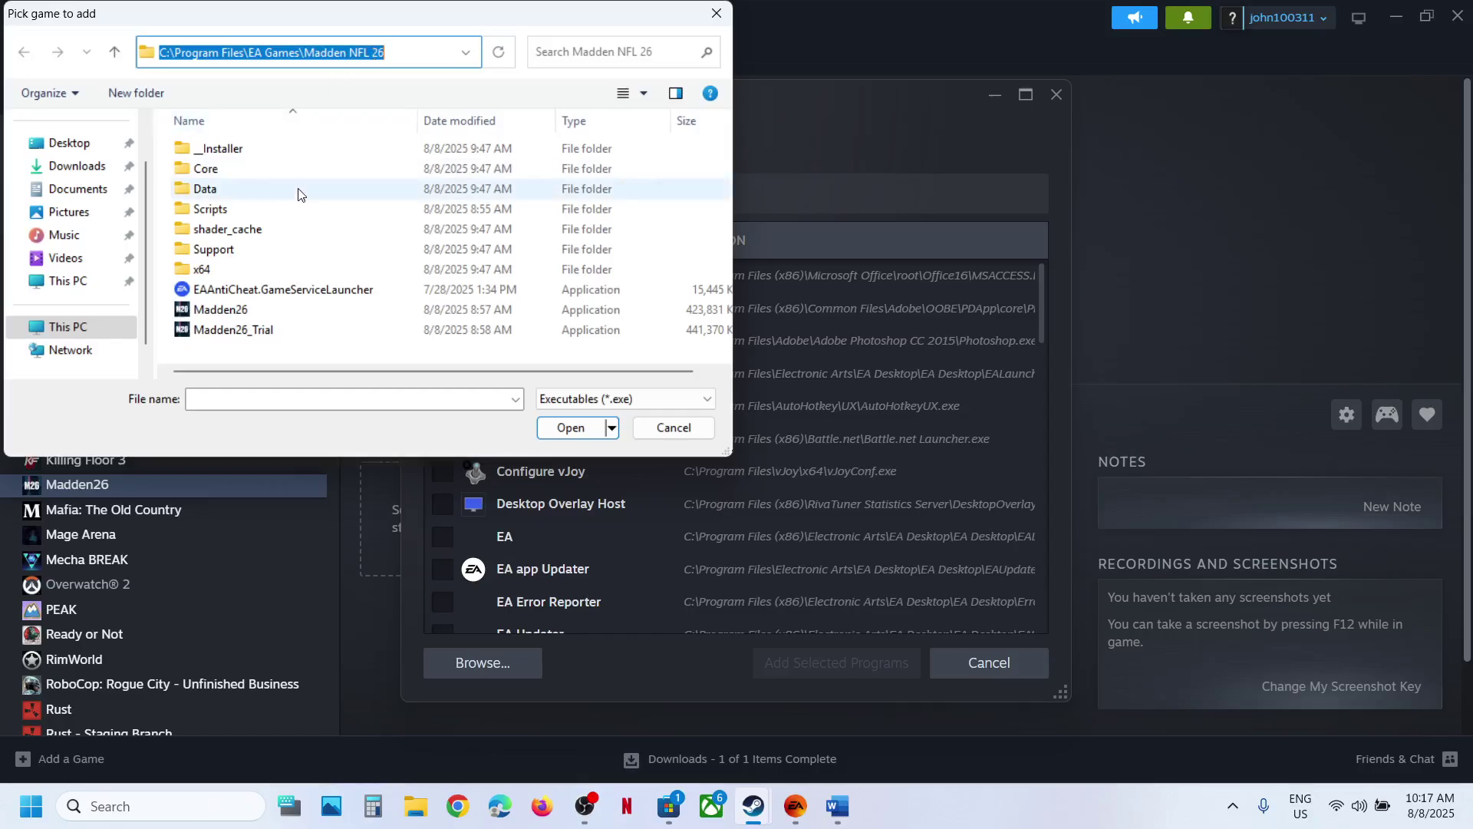
pyautogui.click(251, 311)
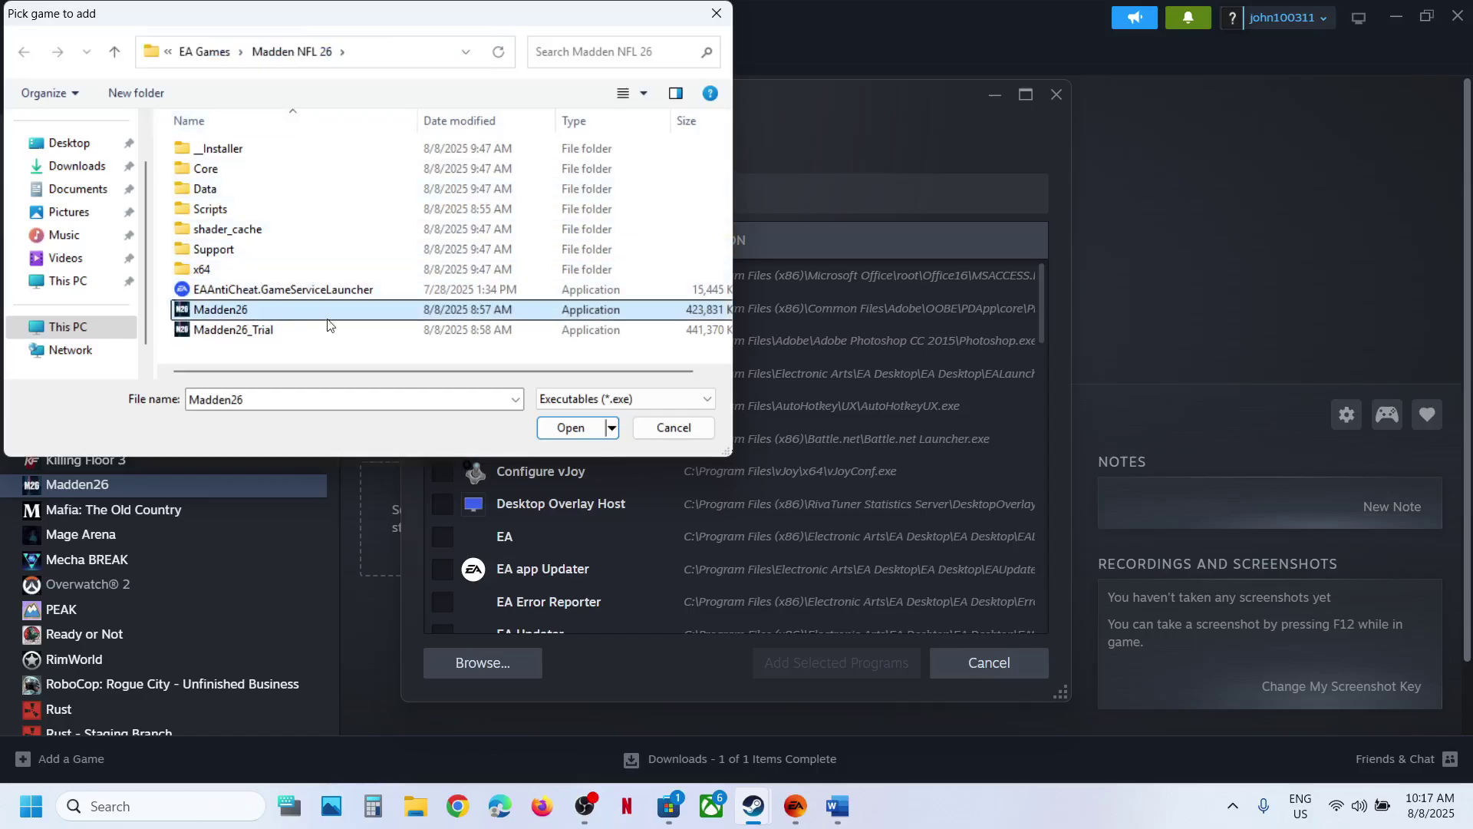
pyautogui.click(587, 433)
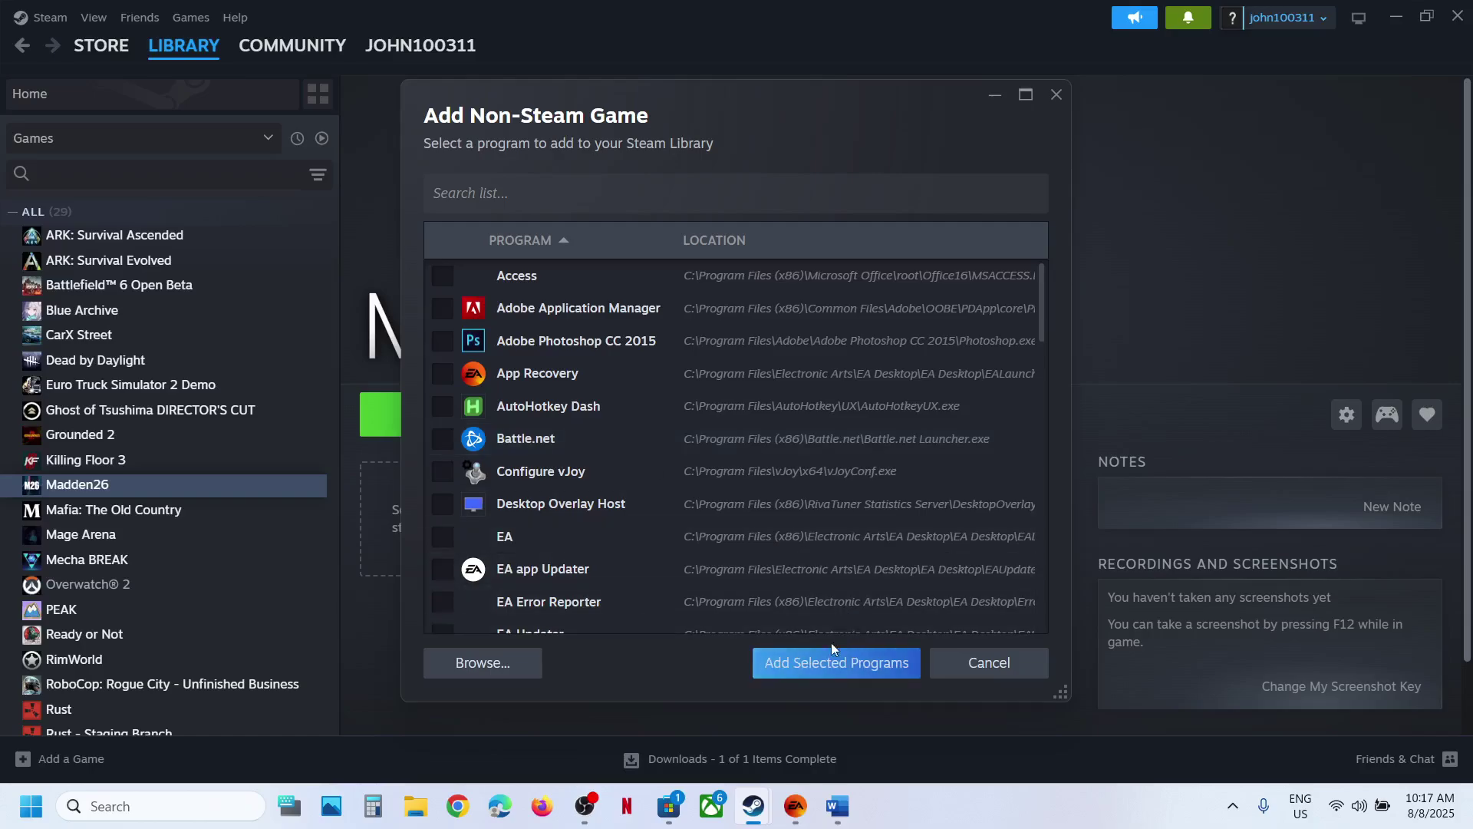
pyautogui.click(815, 664)
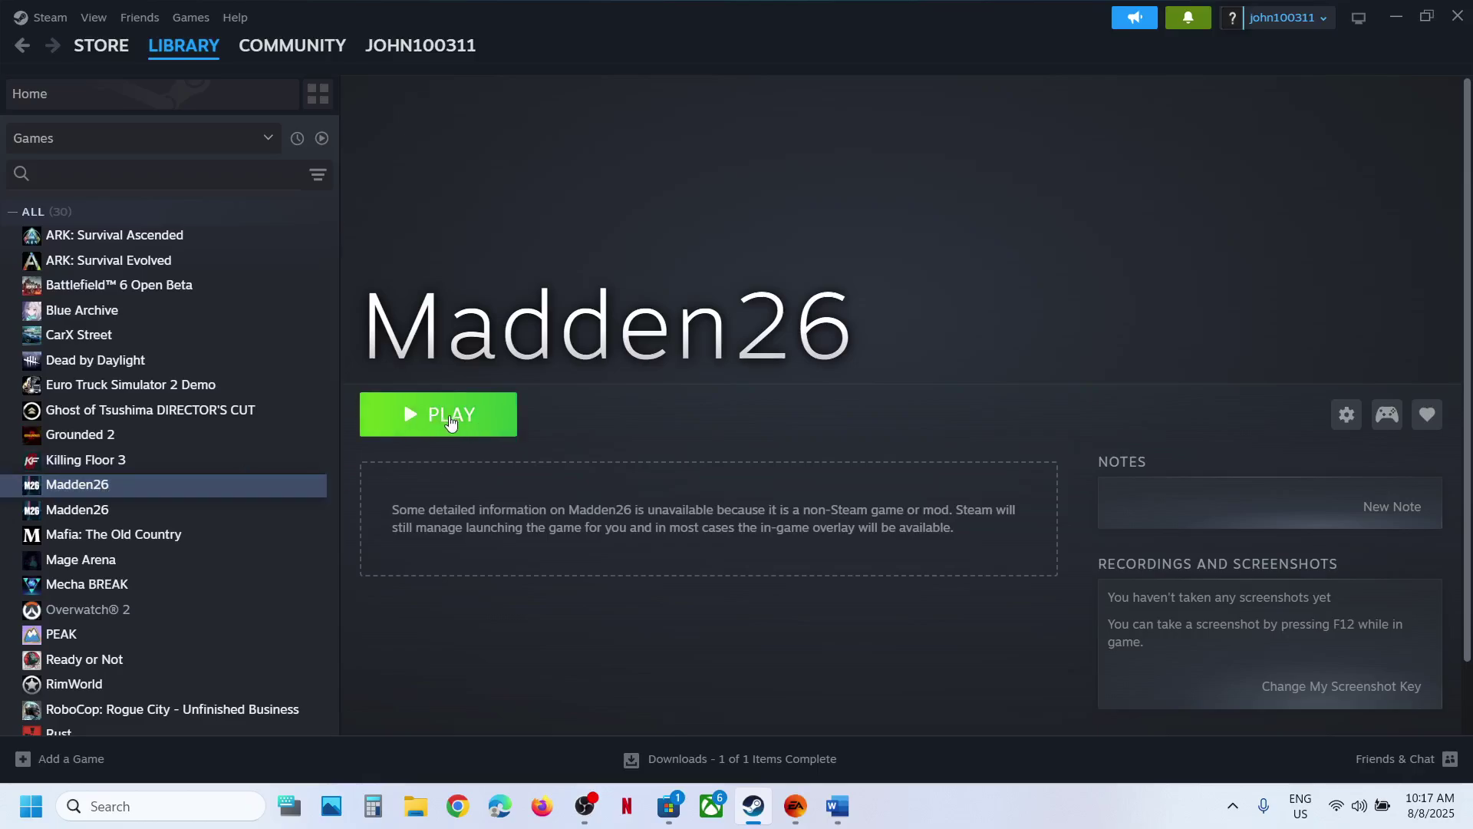
# Step: Scroll the Word guide to Step 5 on adding the EA app to Steam and highlight its heading
pyautogui.click(837, 806)
pyautogui.scroll(-5, 630, 542)
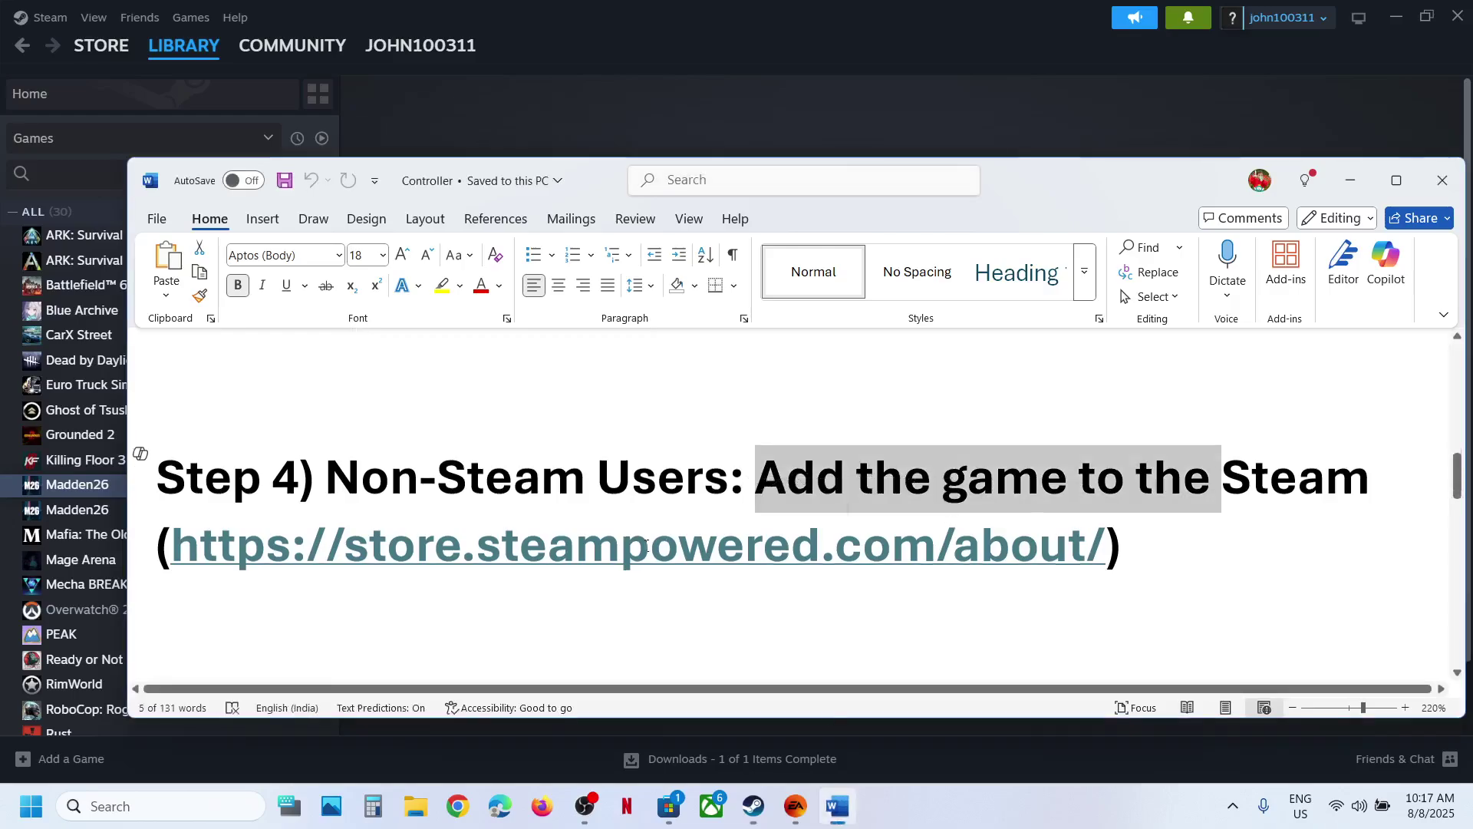
pyautogui.moveTo(347, 488); pyautogui.dragTo(1132, 491)
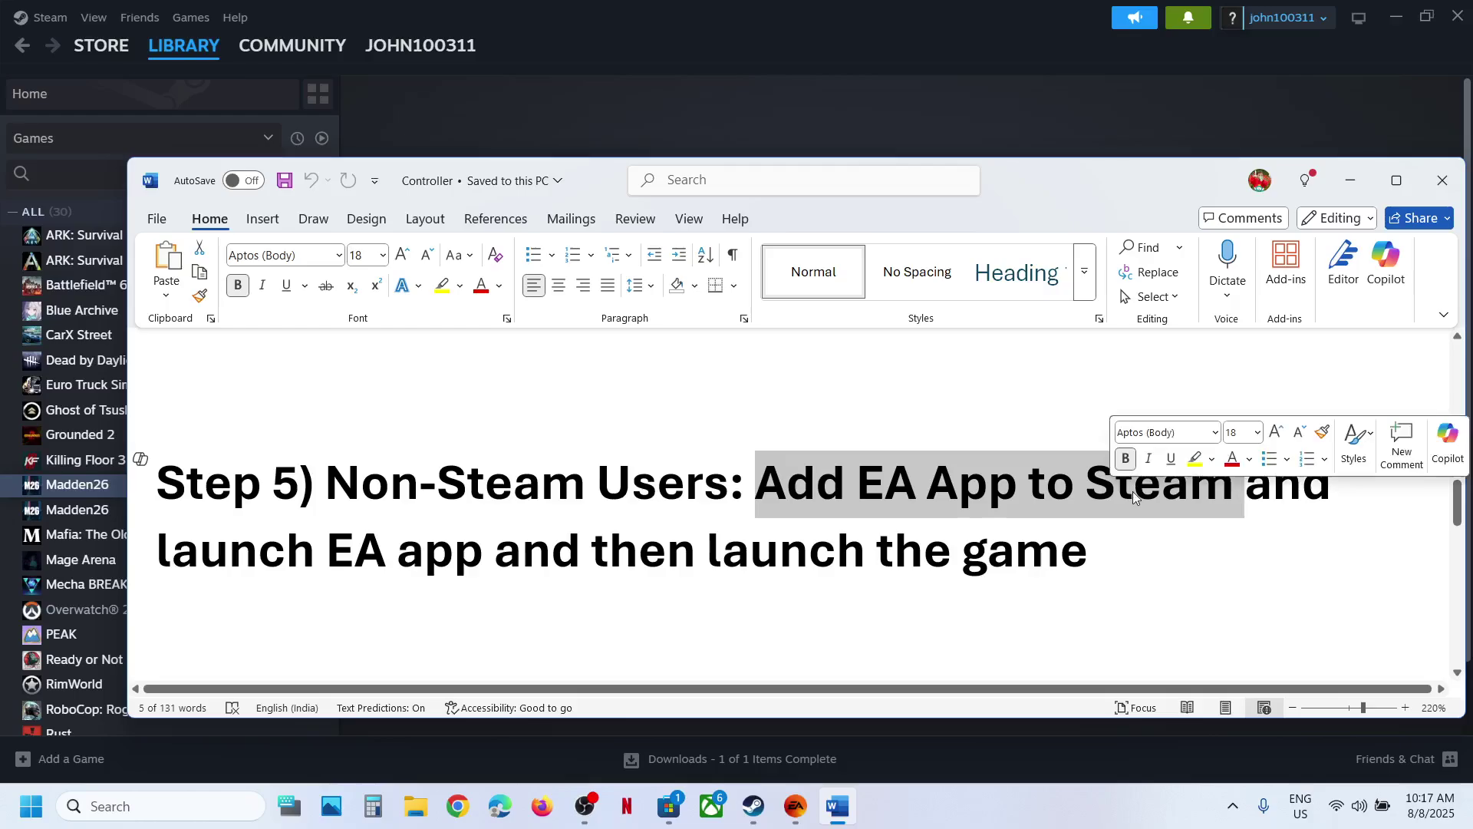
# Step: Back in Steam, start adding a non-Steam game from the Add a Game menu
pyautogui.click(793, 89)
pyautogui.click(53, 756)
pyautogui.click(128, 670)
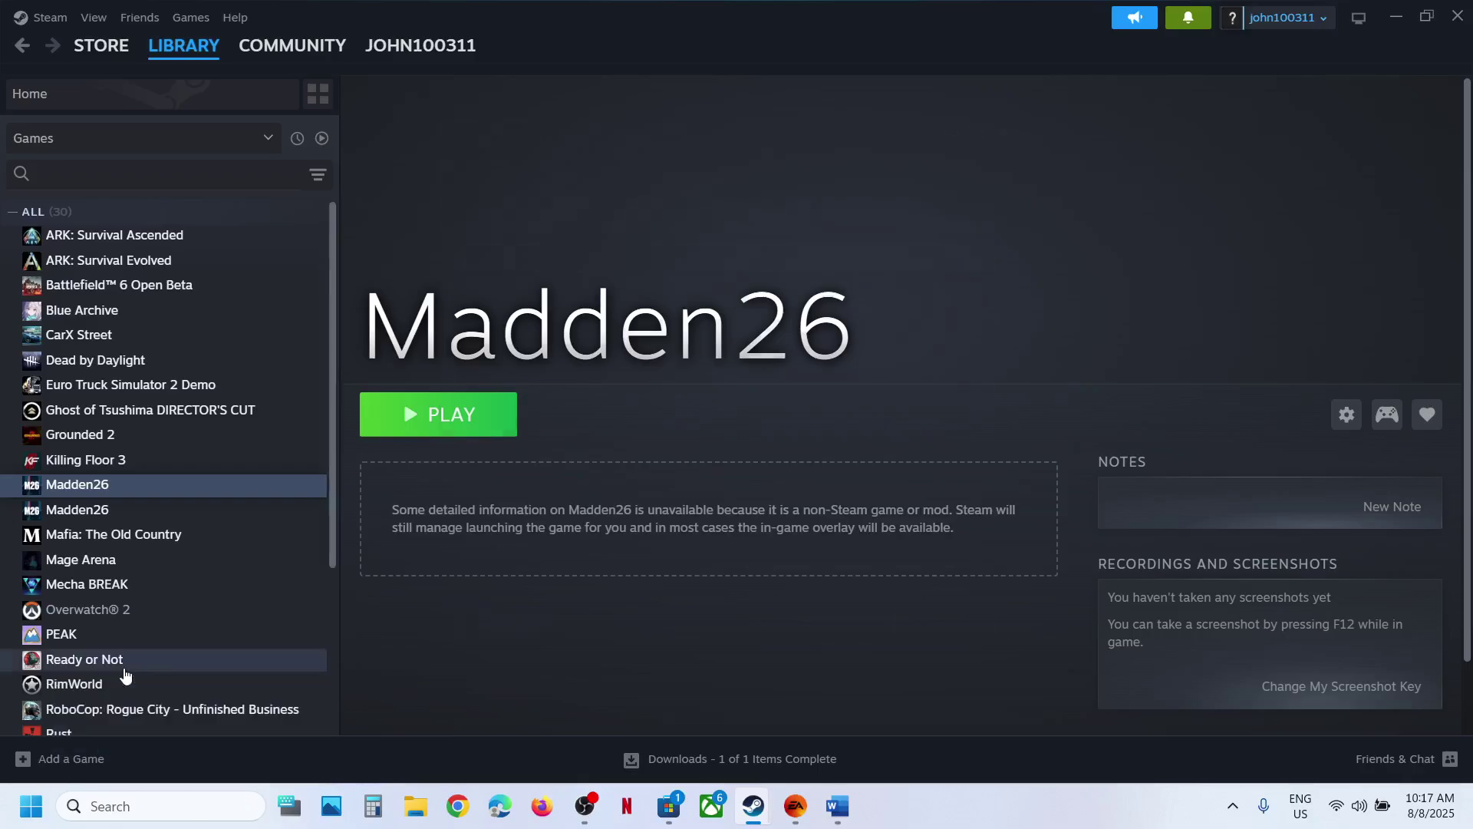
# Step: Browse to Program Files > Electronic Arts > EA Desktop > EA Desktop and choose EADesktop
pyautogui.click(495, 666)
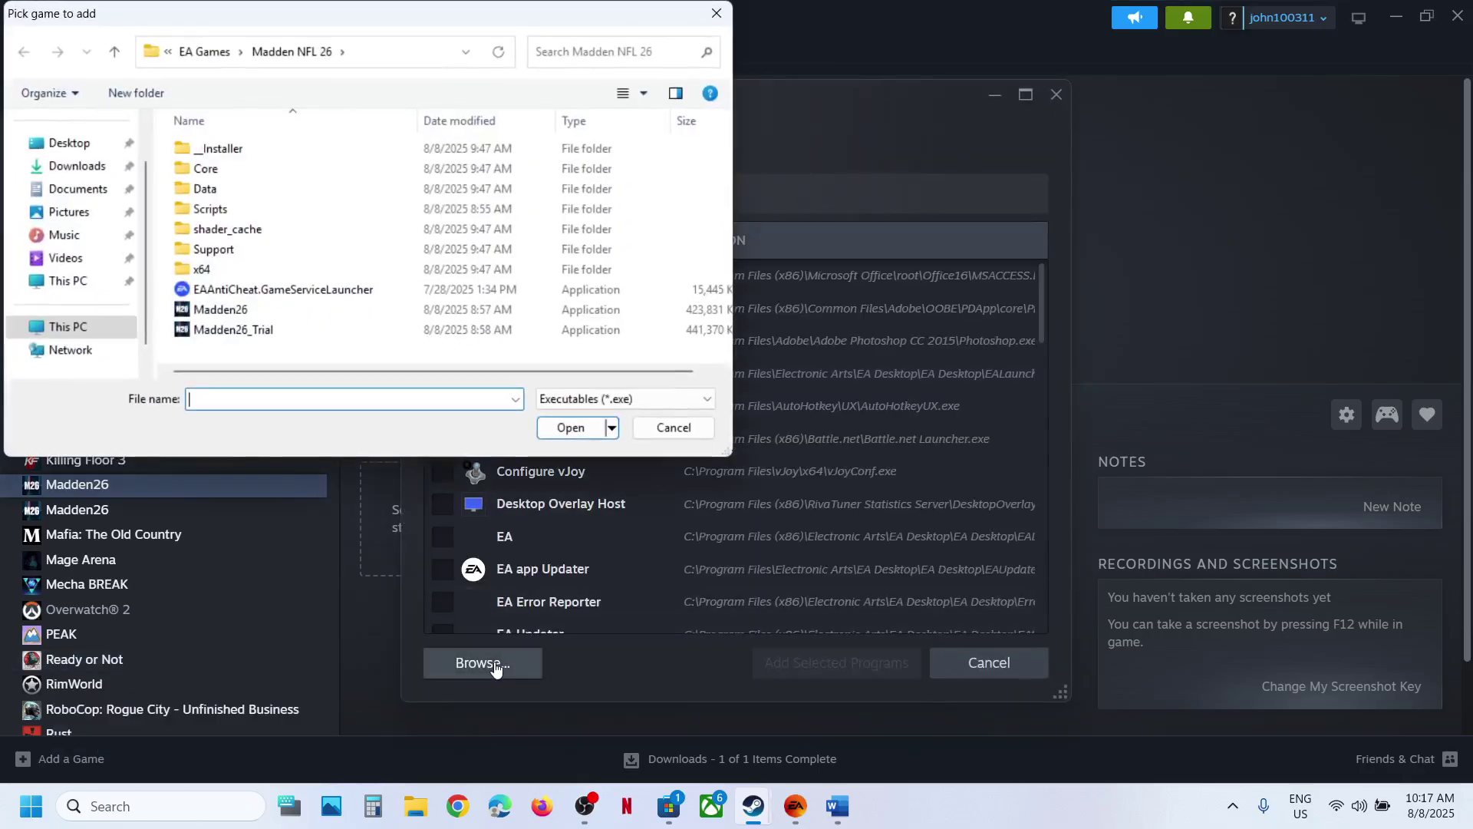
pyautogui.click(201, 54)
pyautogui.click(271, 52)
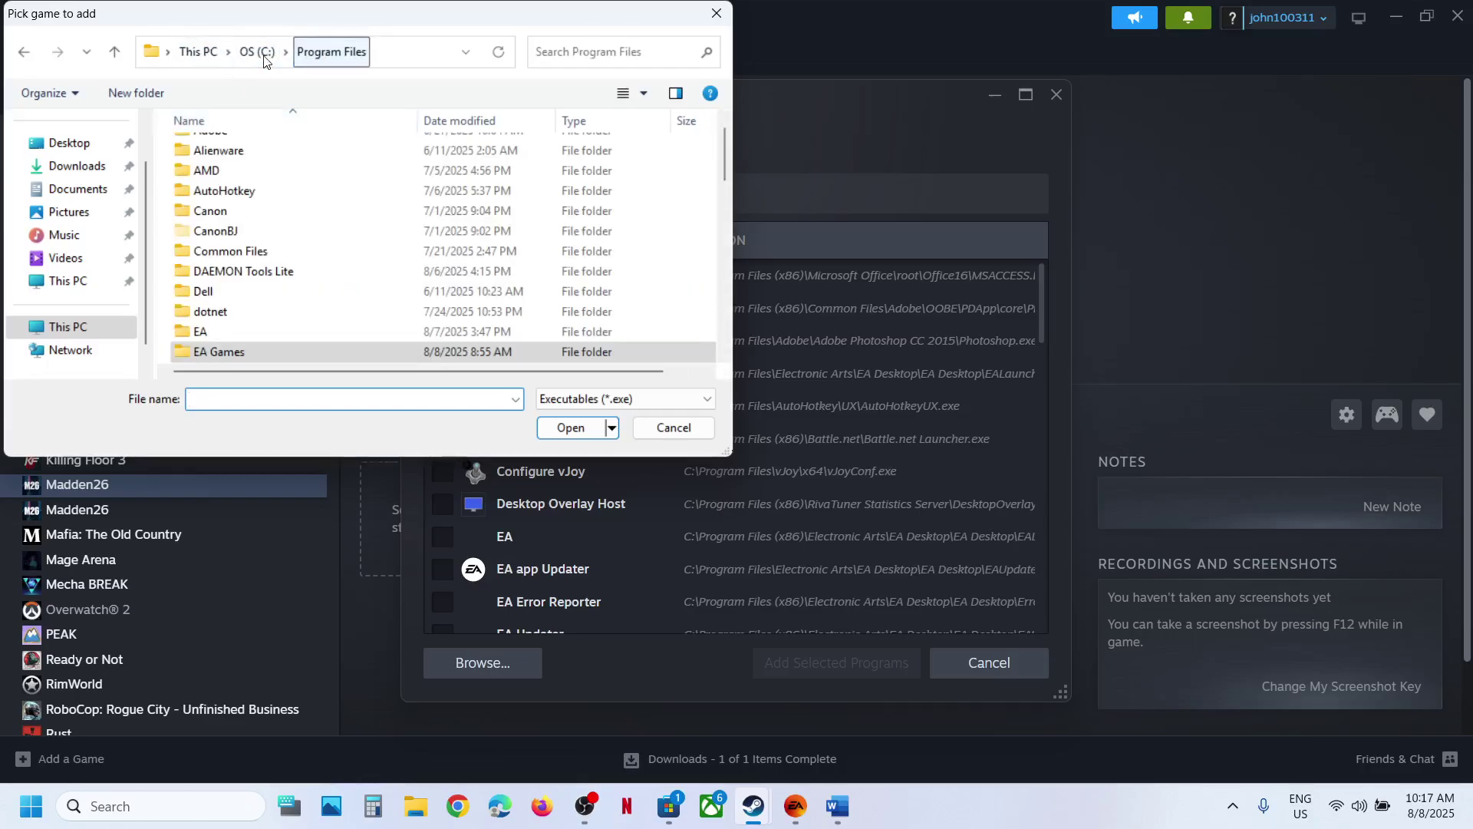
pyautogui.scroll(-1, 276, 265)
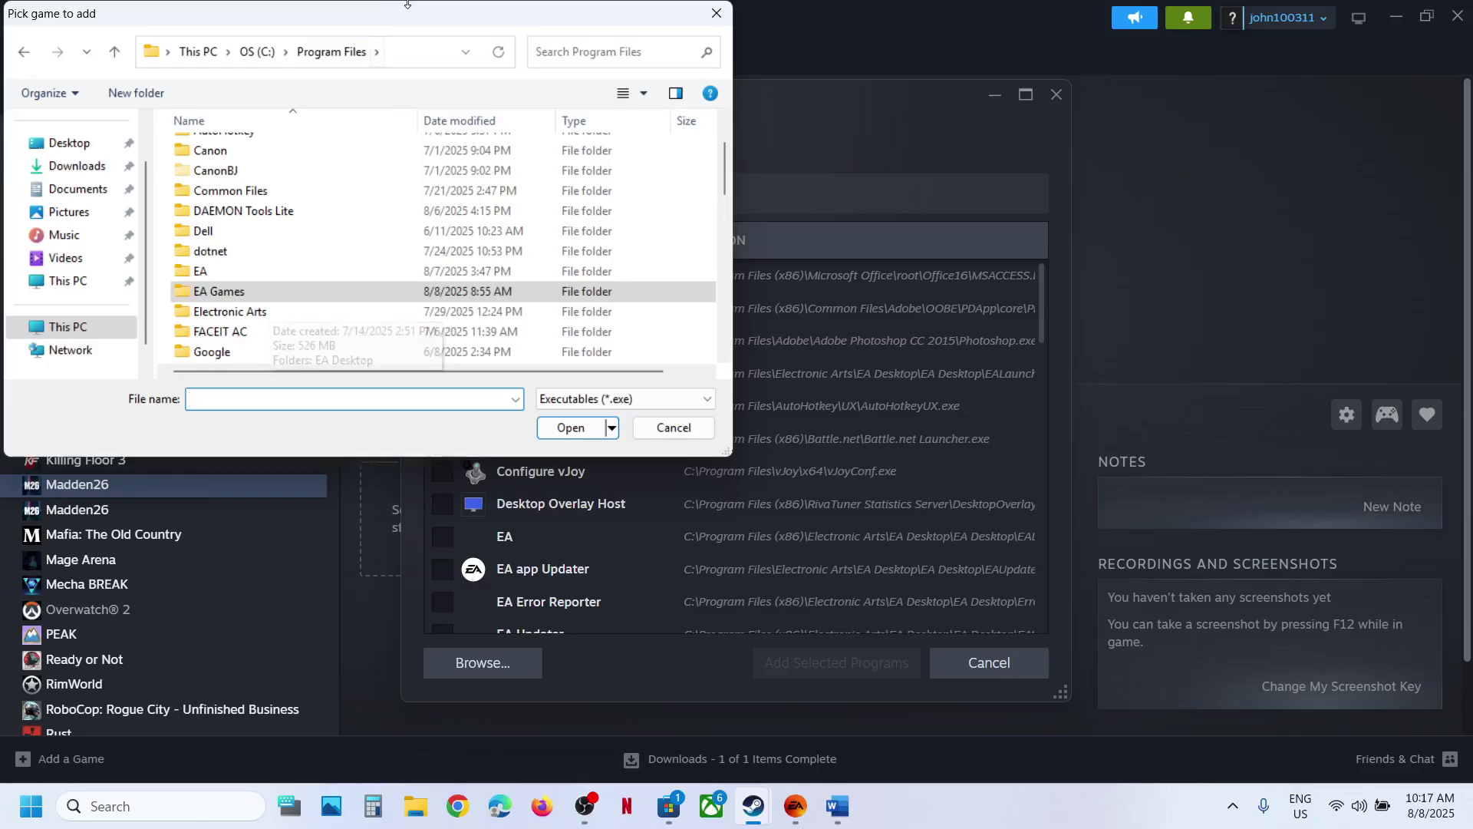
pyautogui.doubleClick(228, 314)
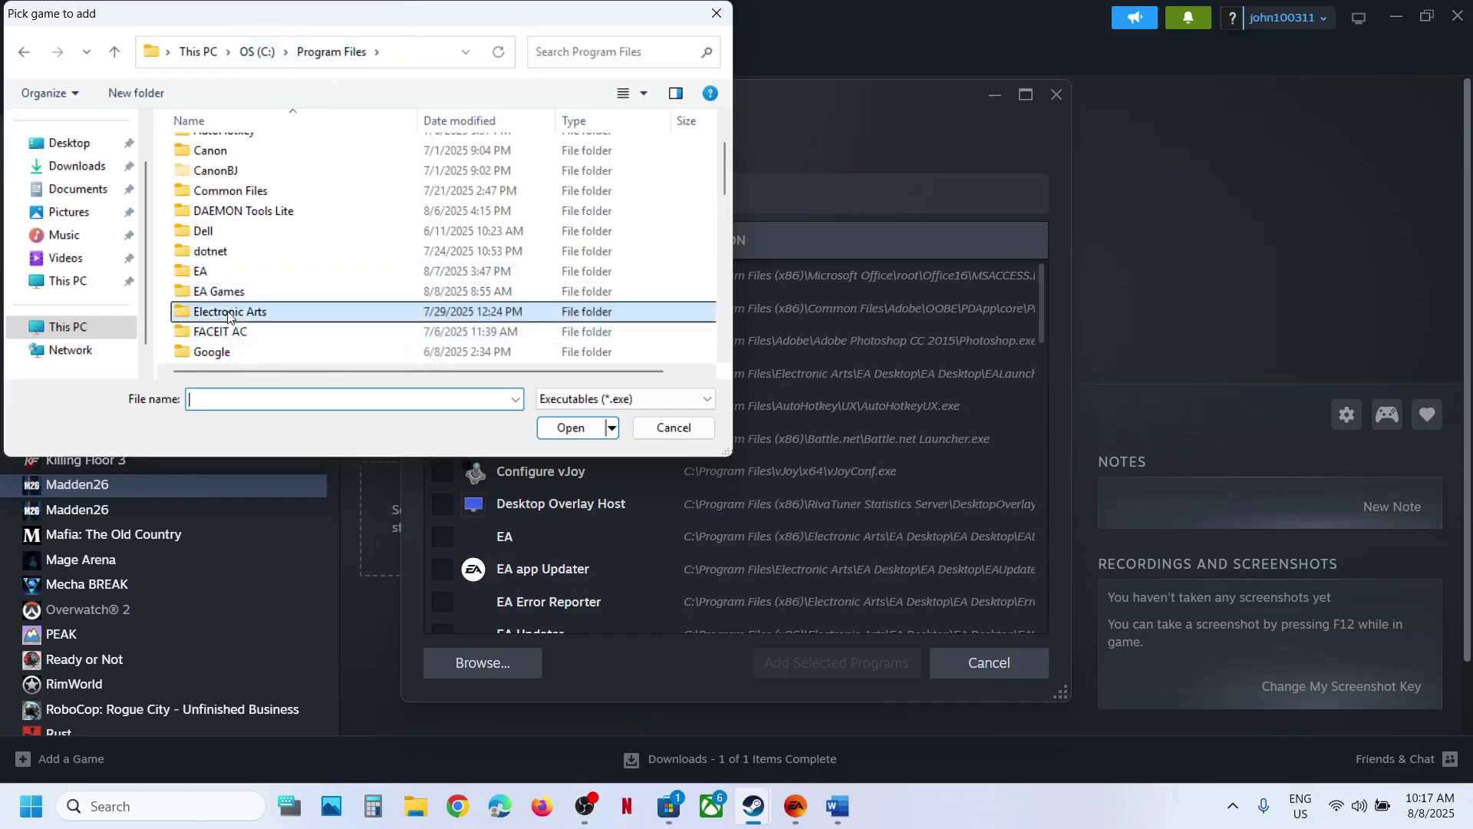
pyautogui.doubleClick(220, 151)
pyautogui.click(220, 152)
pyautogui.doubleClick(220, 151)
pyautogui.scroll(-7, 261, 235)
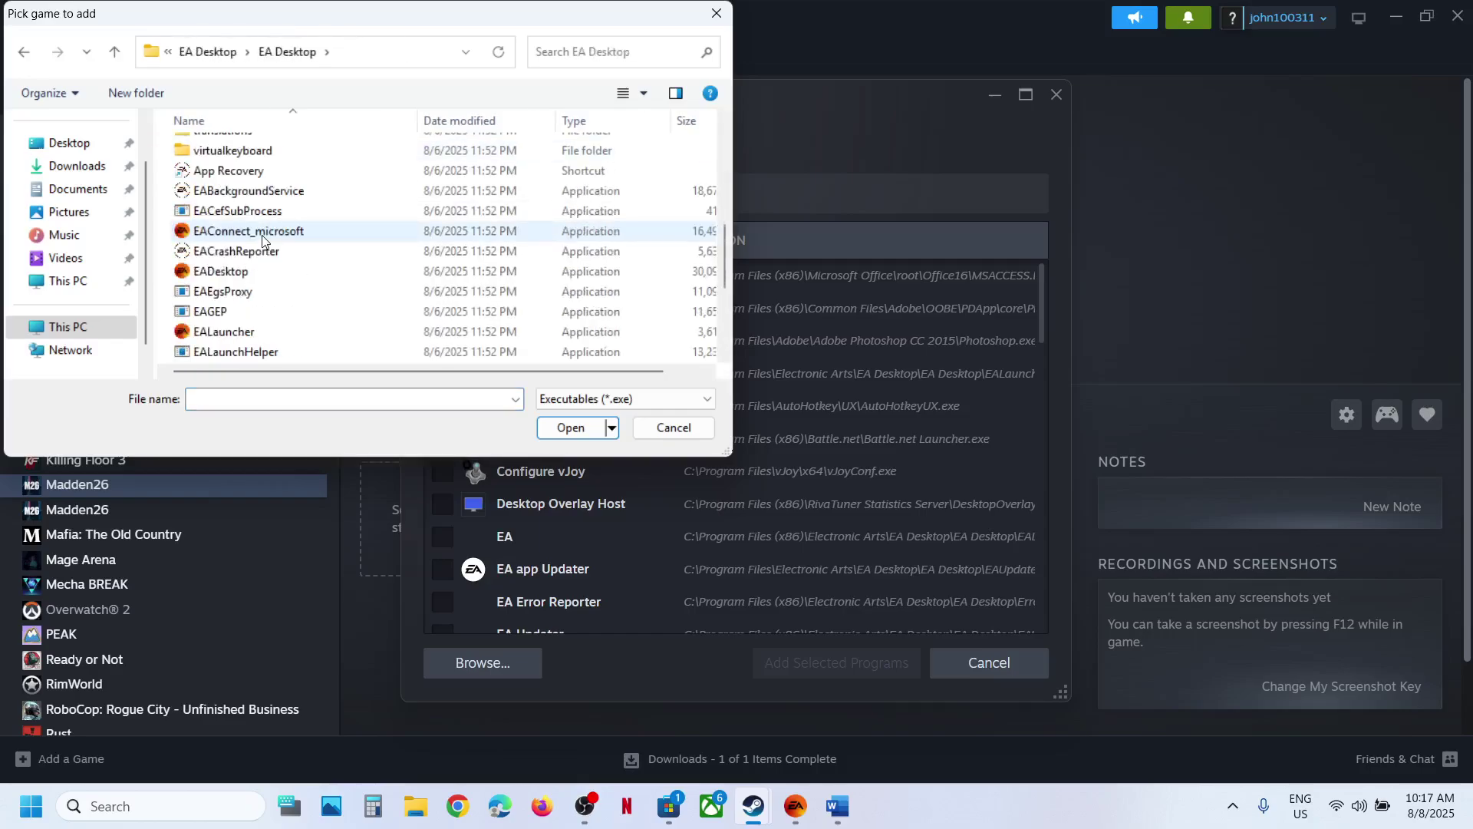
pyautogui.click(307, 272)
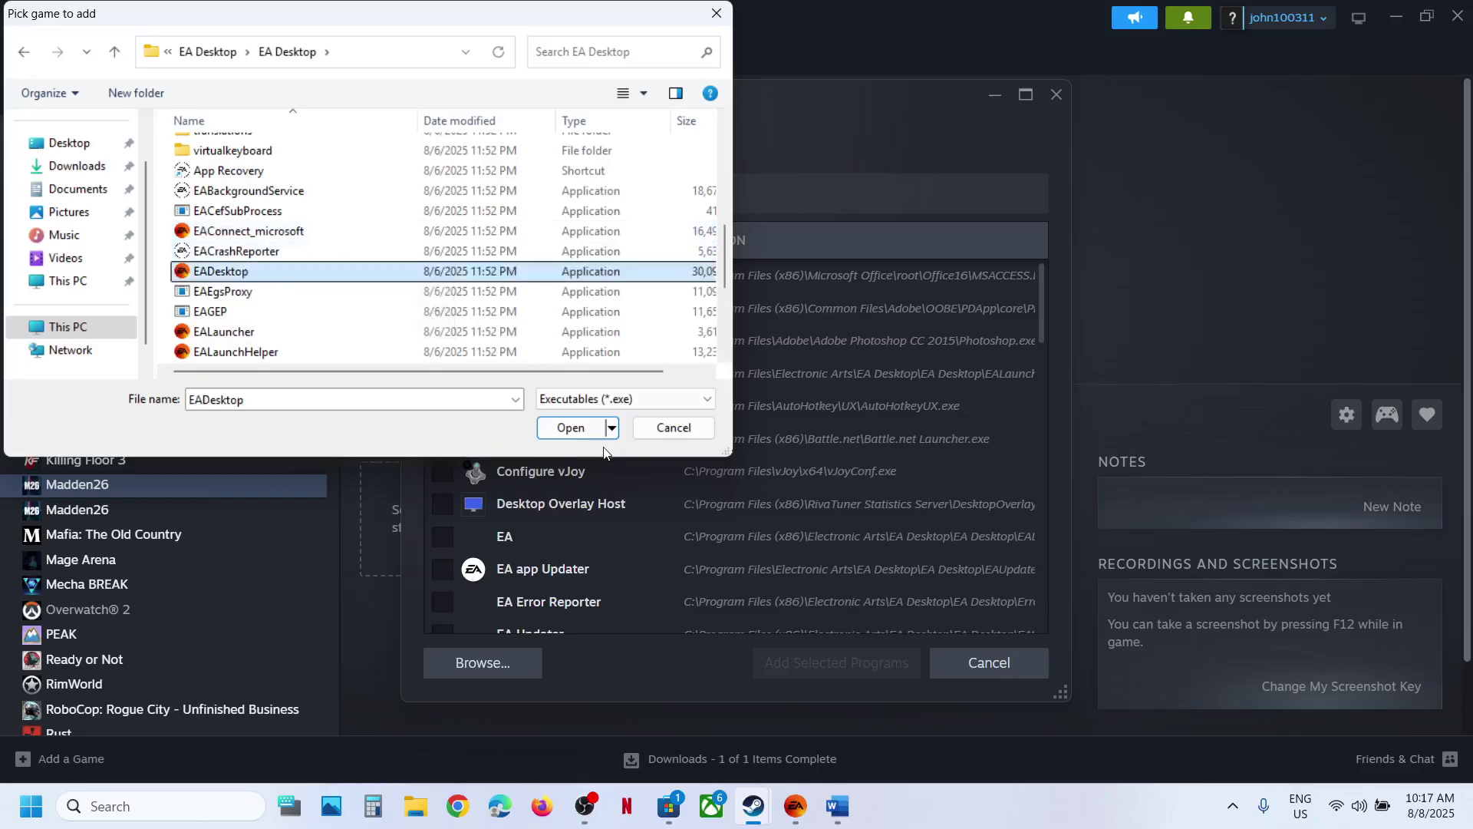
pyautogui.click(577, 427)
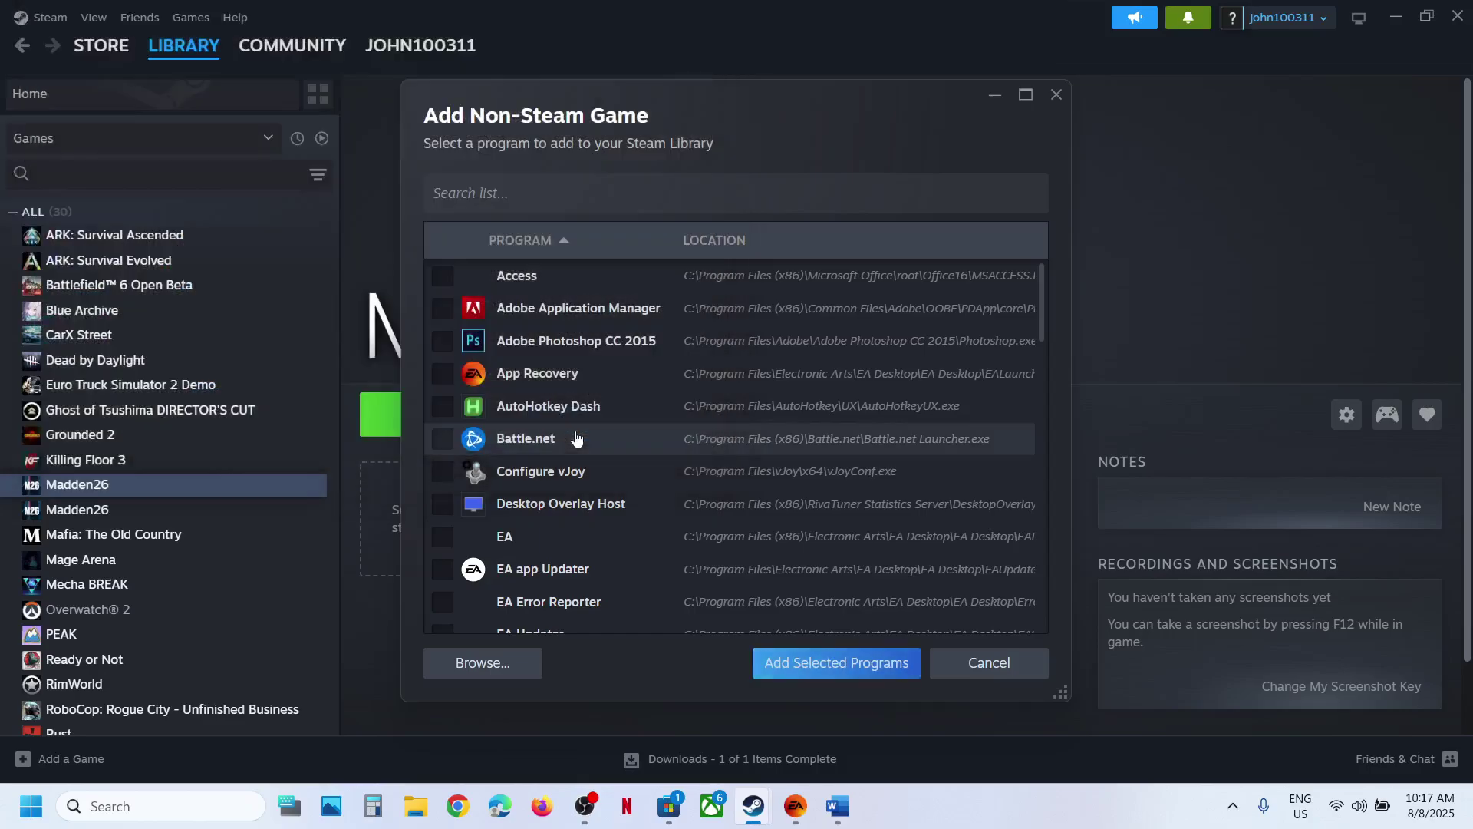
# Step: Add EADesktop to the Steam library, open its page, and switch to the EA app
pyautogui.click(785, 665)
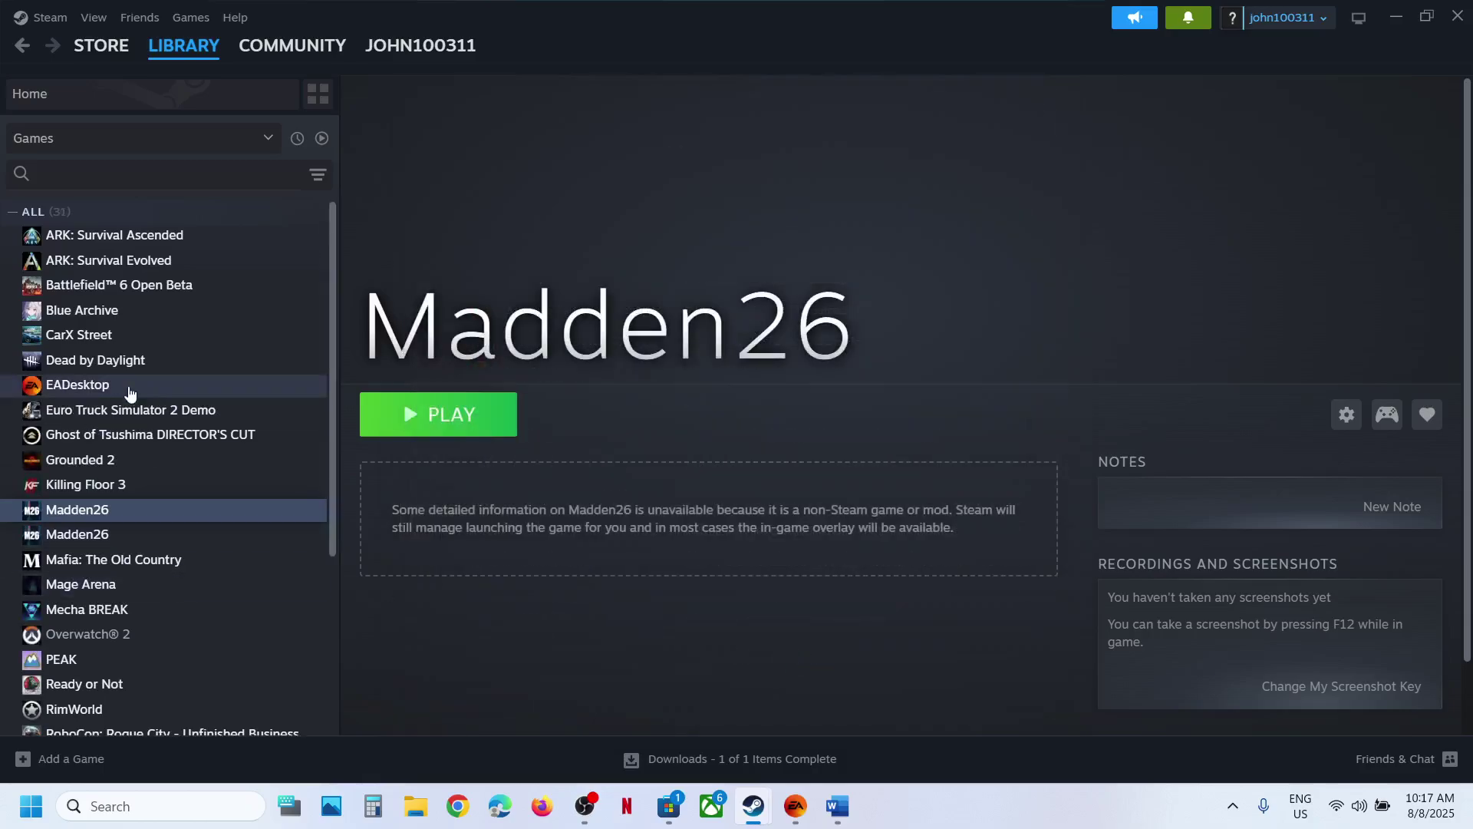
pyautogui.click(101, 388)
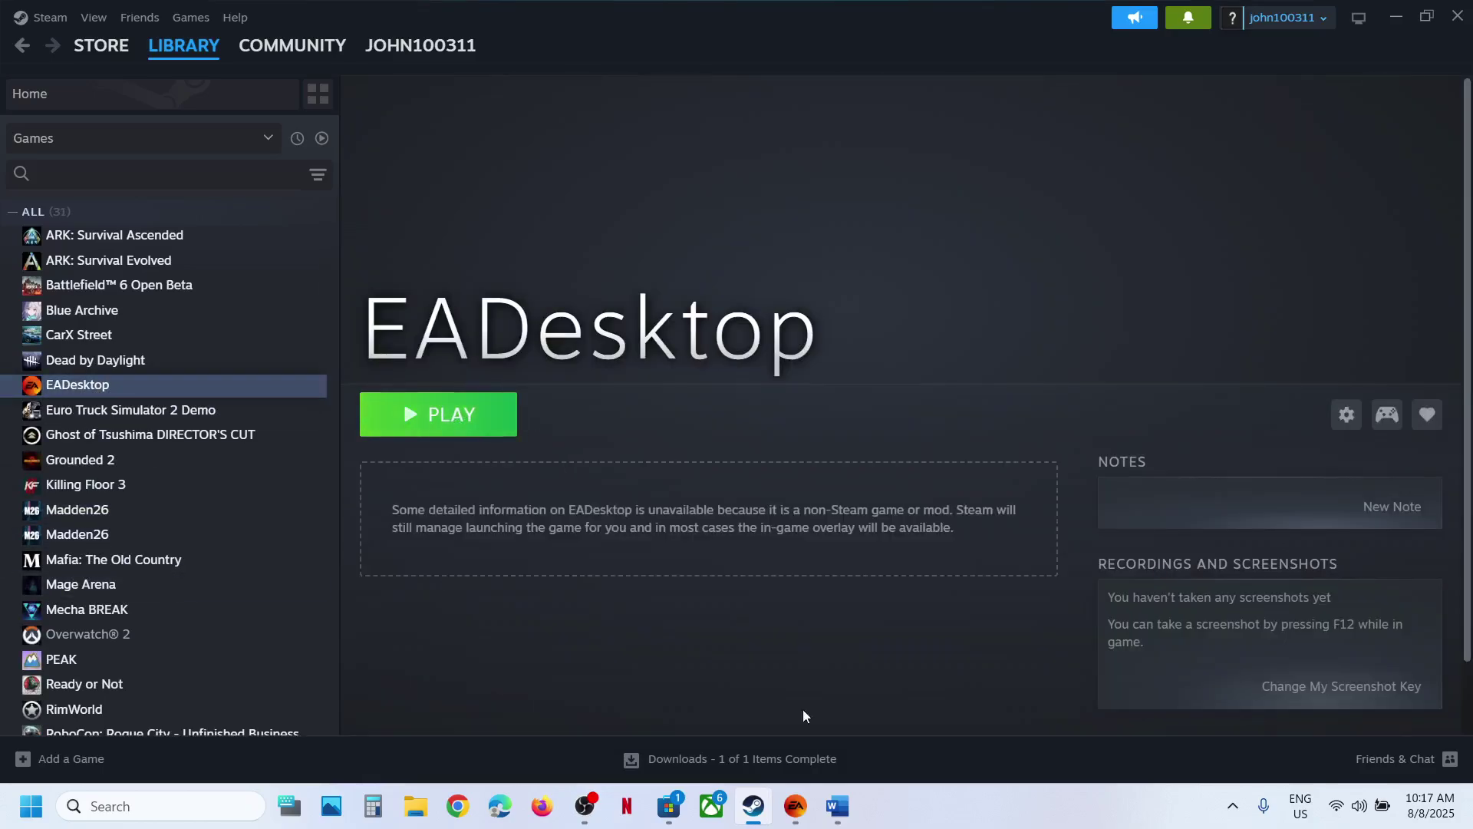
pyautogui.click(796, 805)
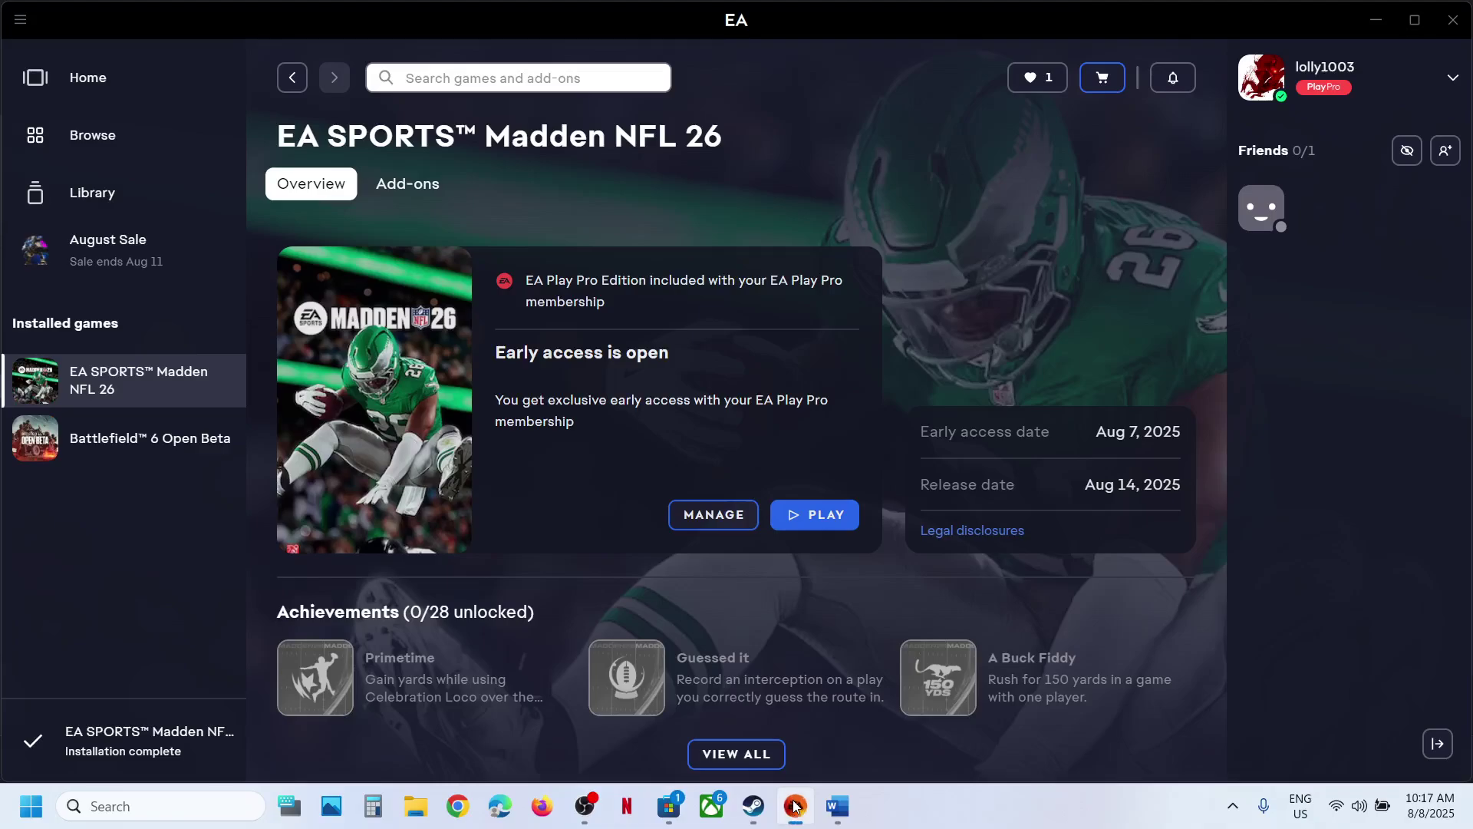
# Step: Open and close the EA app's main menu, then minimize the EA app window
pyautogui.click(29, 24)
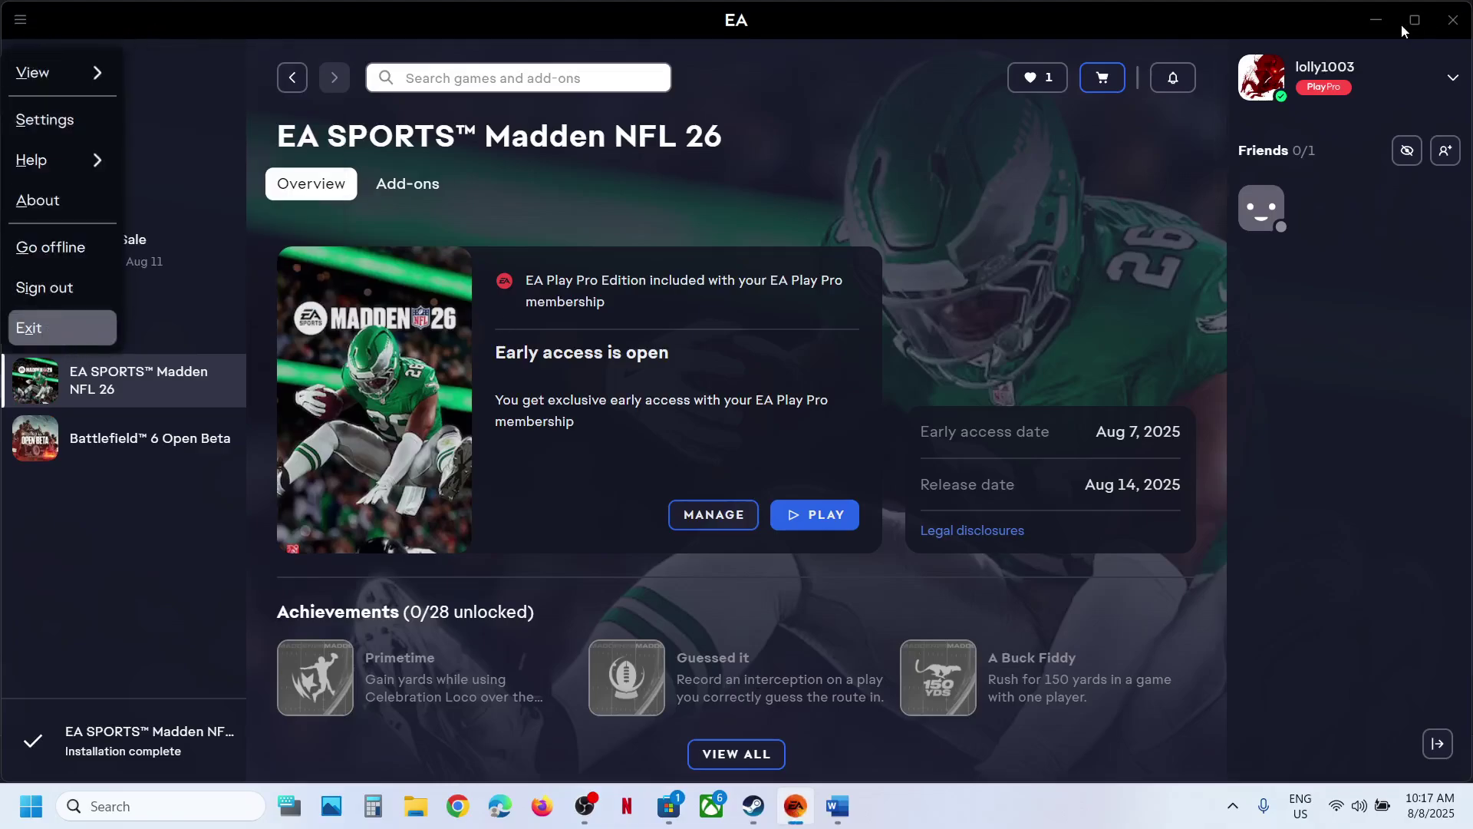
pyautogui.click(1373, 29)
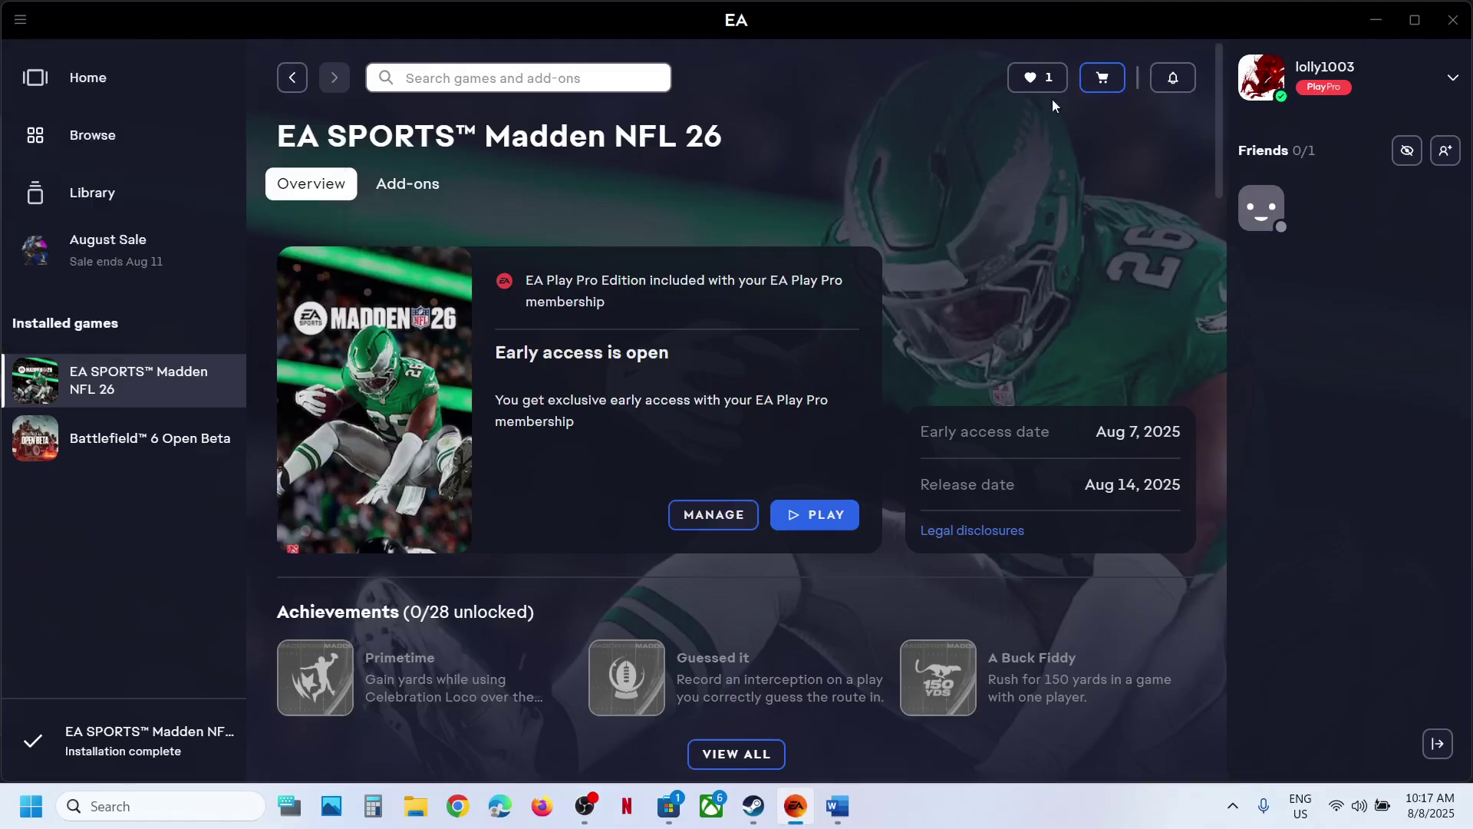
pyautogui.click(1379, 23)
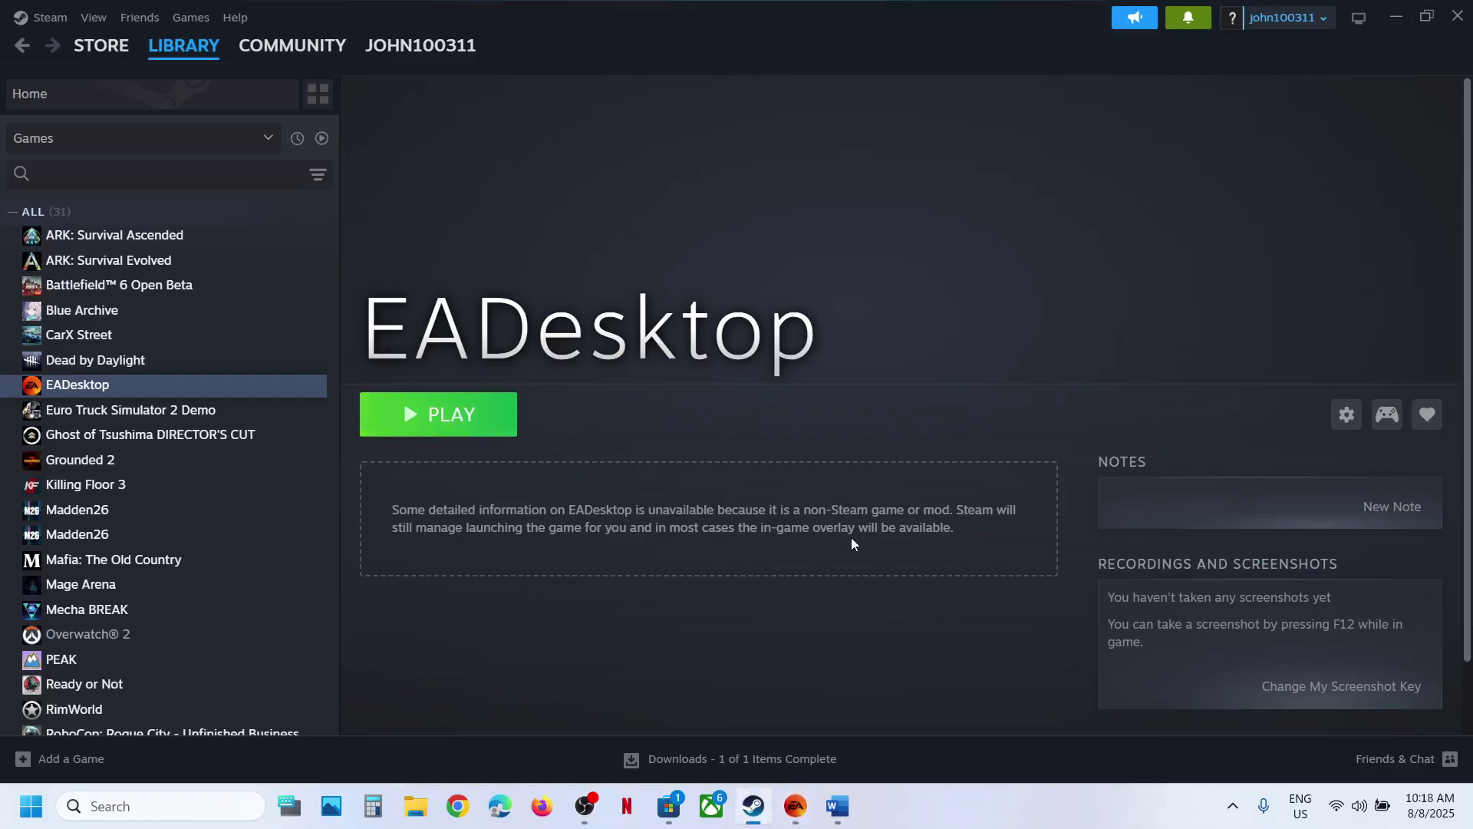
# Step: Scroll the guide to Step 6, highlight 'Use wired connection', and return to Steam
pyautogui.click(837, 805)
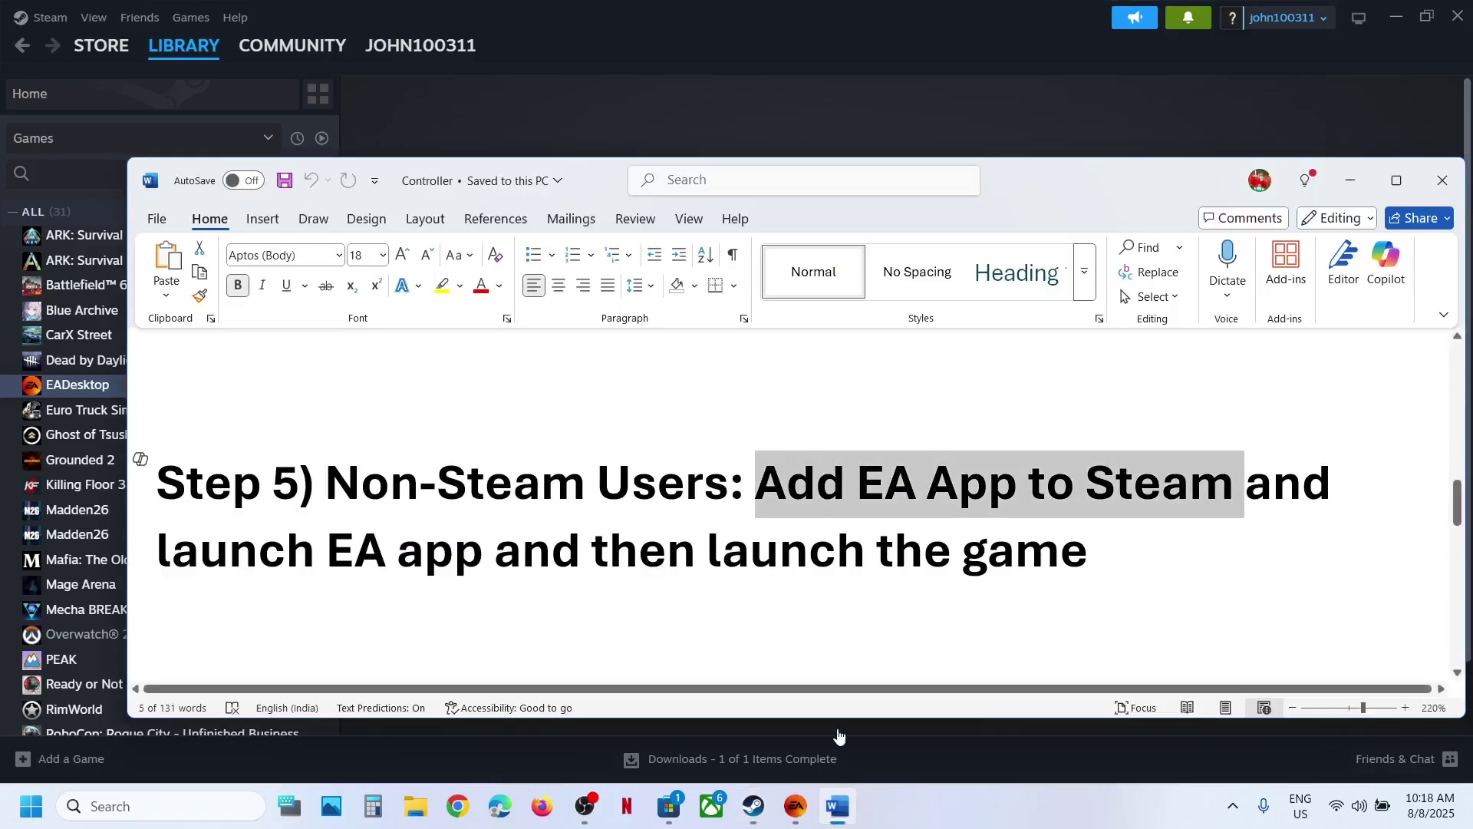
pyautogui.scroll(-3, 696, 586)
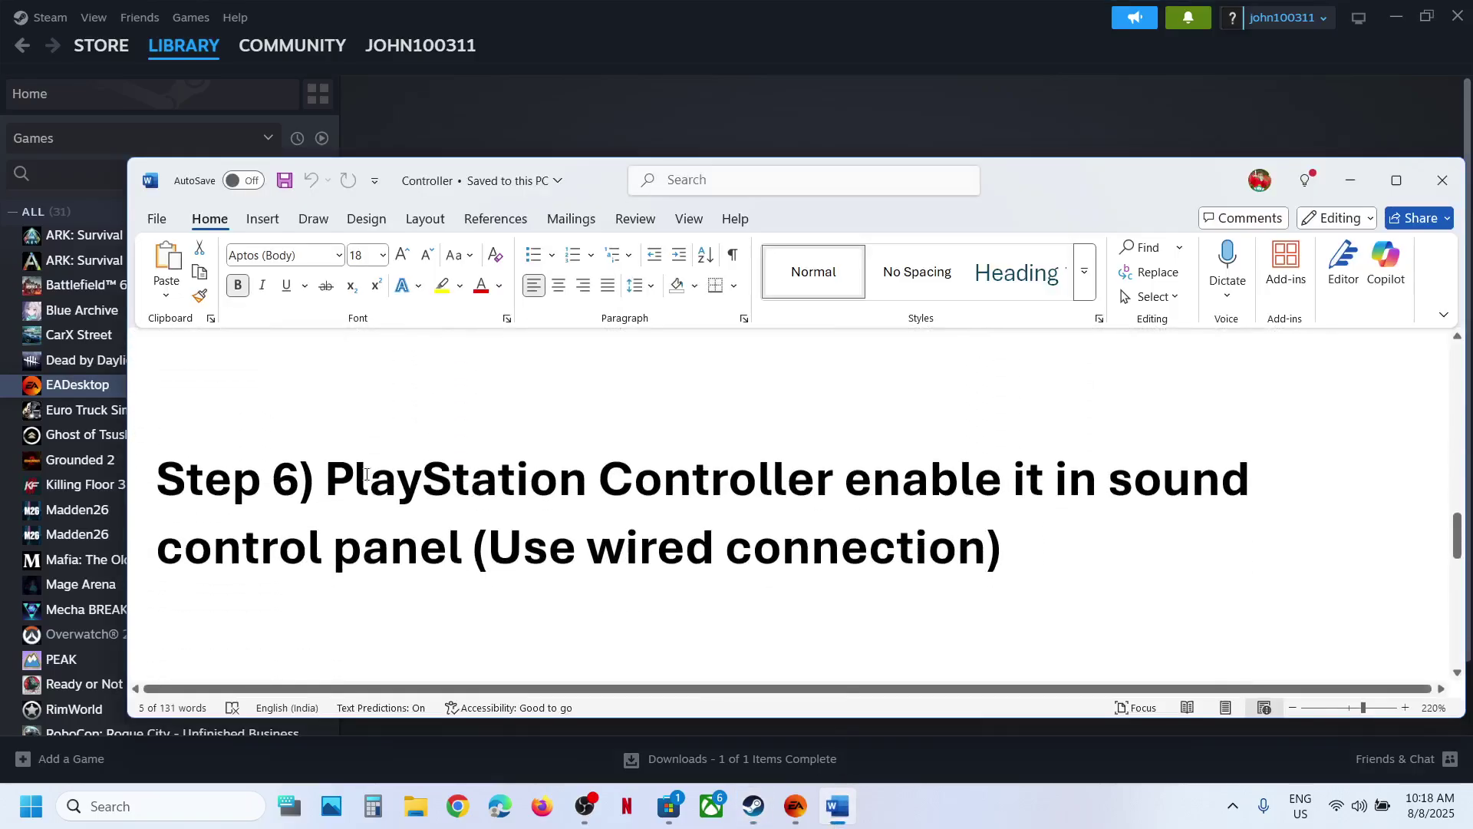
pyautogui.moveTo(336, 475); pyautogui.dragTo(714, 549)
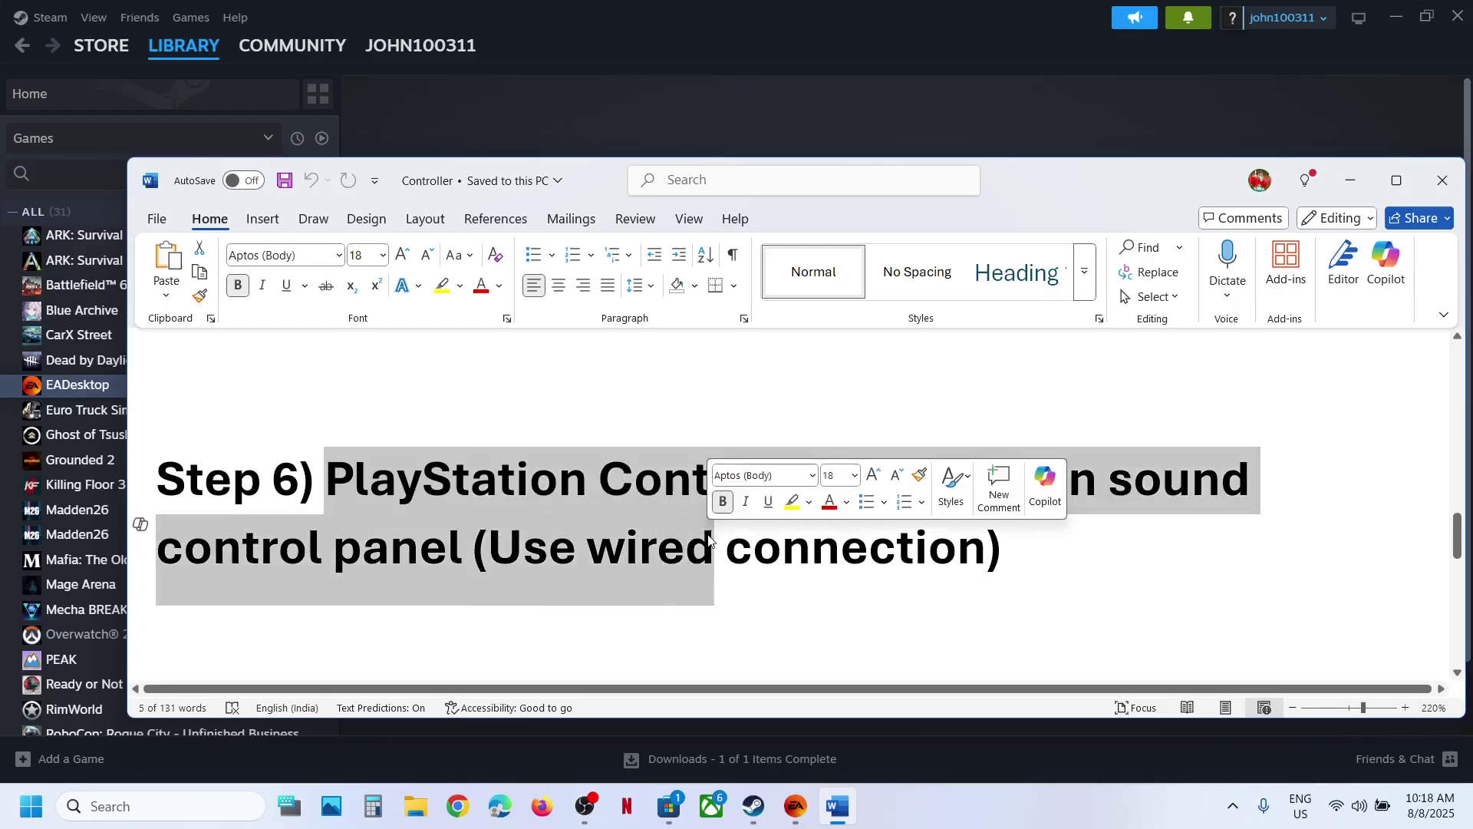
pyautogui.click(524, 545)
pyautogui.moveTo(525, 545); pyautogui.dragTo(986, 549)
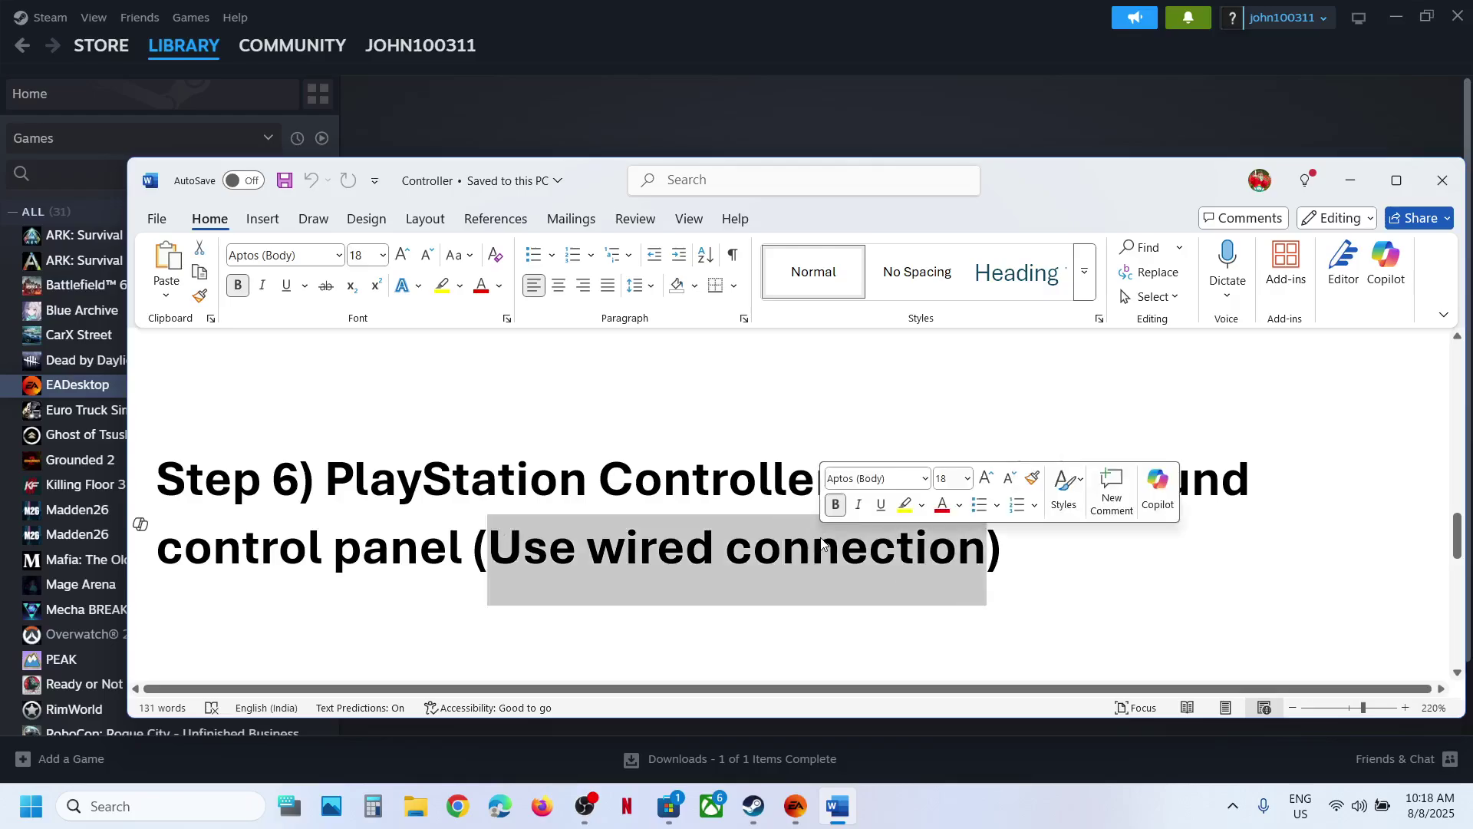
pyautogui.click(670, 91)
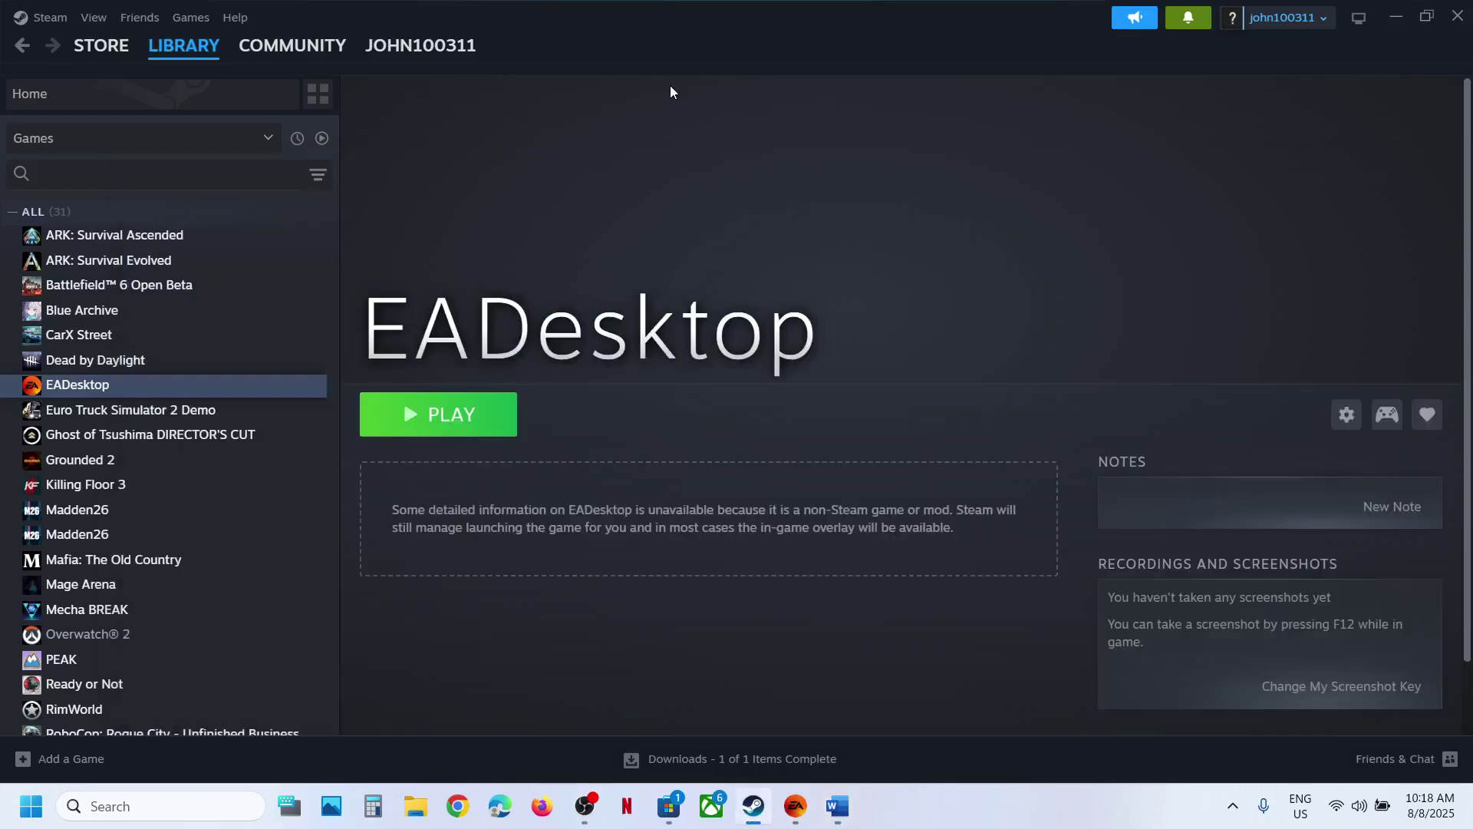
# Step: Search 'control' and open Control Panel's Hardware and Sound > Sound settings
pyautogui.click(181, 807)
pyautogui.write('control')
pyautogui.press('Return')
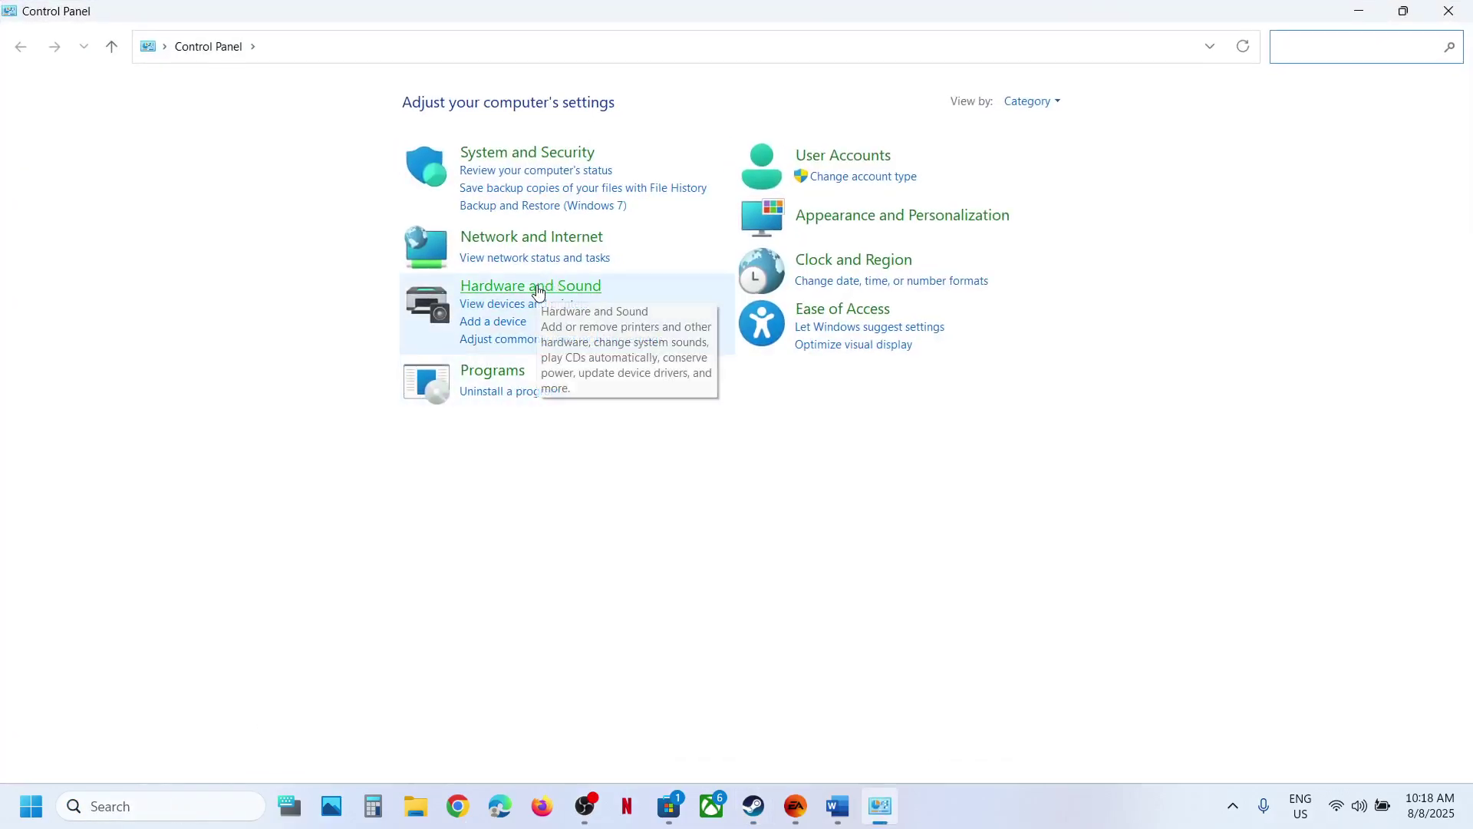
pyautogui.click(536, 286)
pyautogui.click(267, 213)
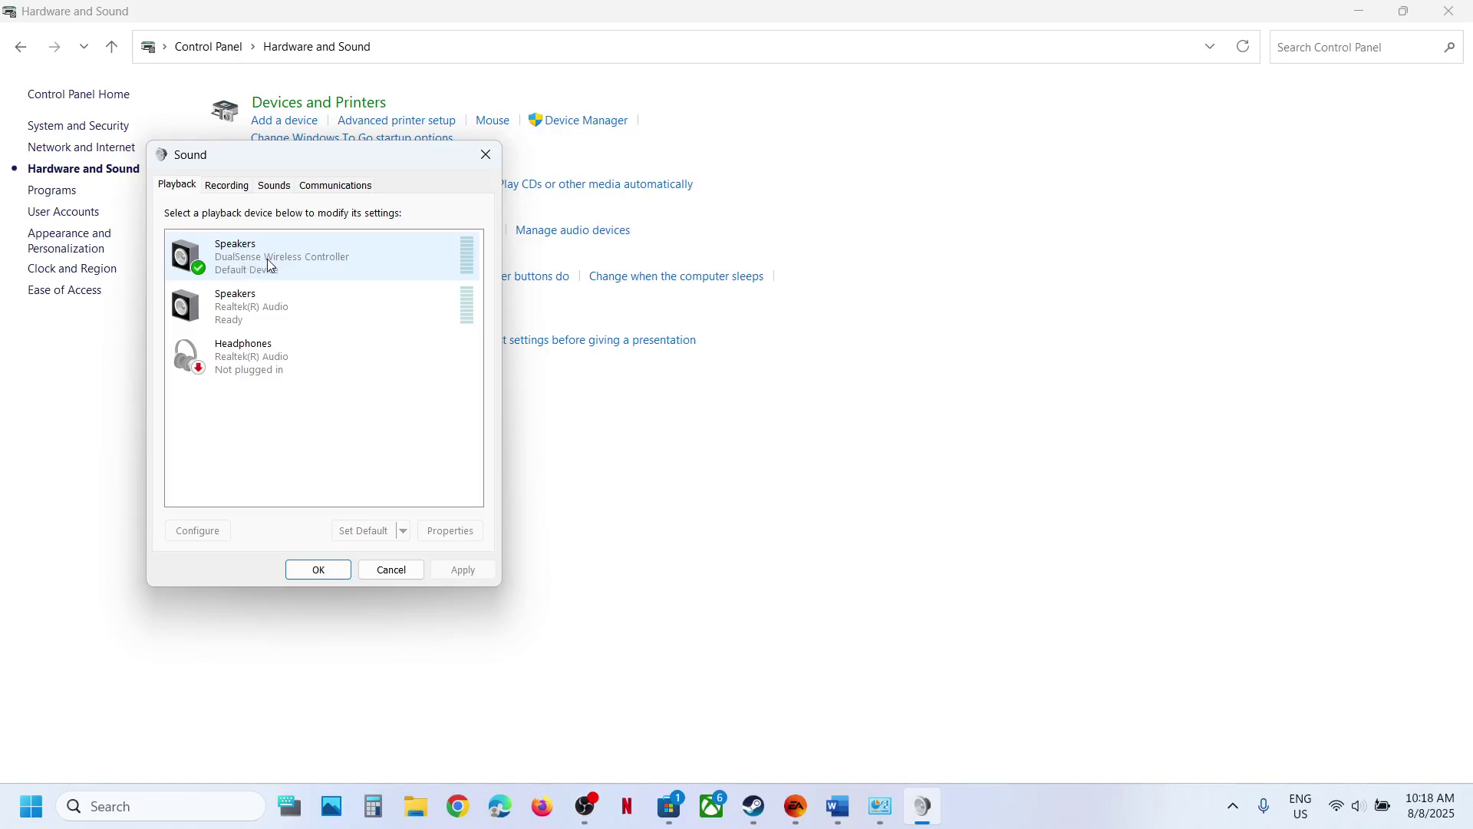
# Step: Disable the DualSense controller speakers, then enable them again
pyautogui.rightClick(267, 259)
pyautogui.click(339, 312)
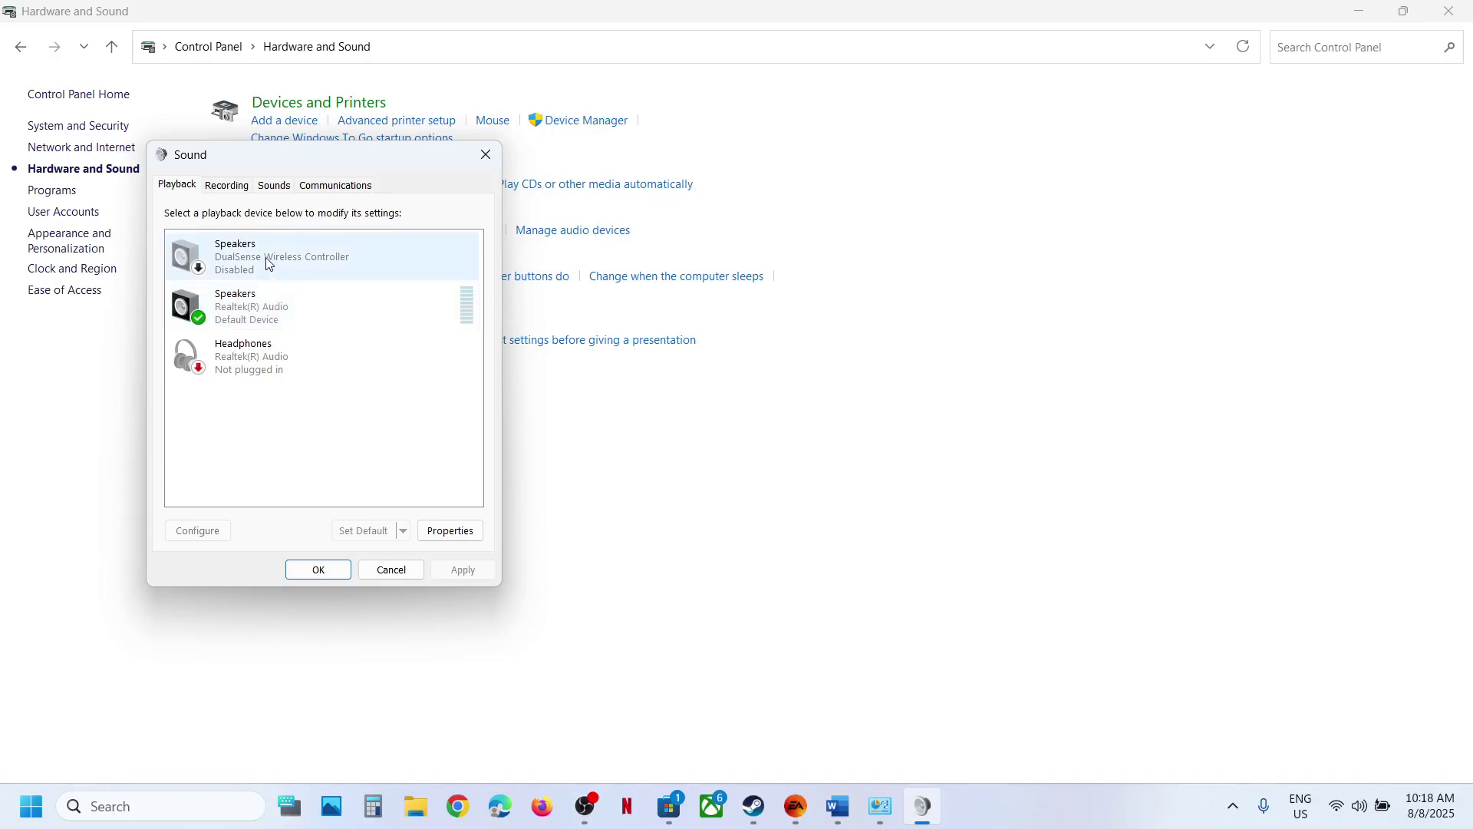
pyautogui.rightClick(267, 263)
pyautogui.click(336, 293)
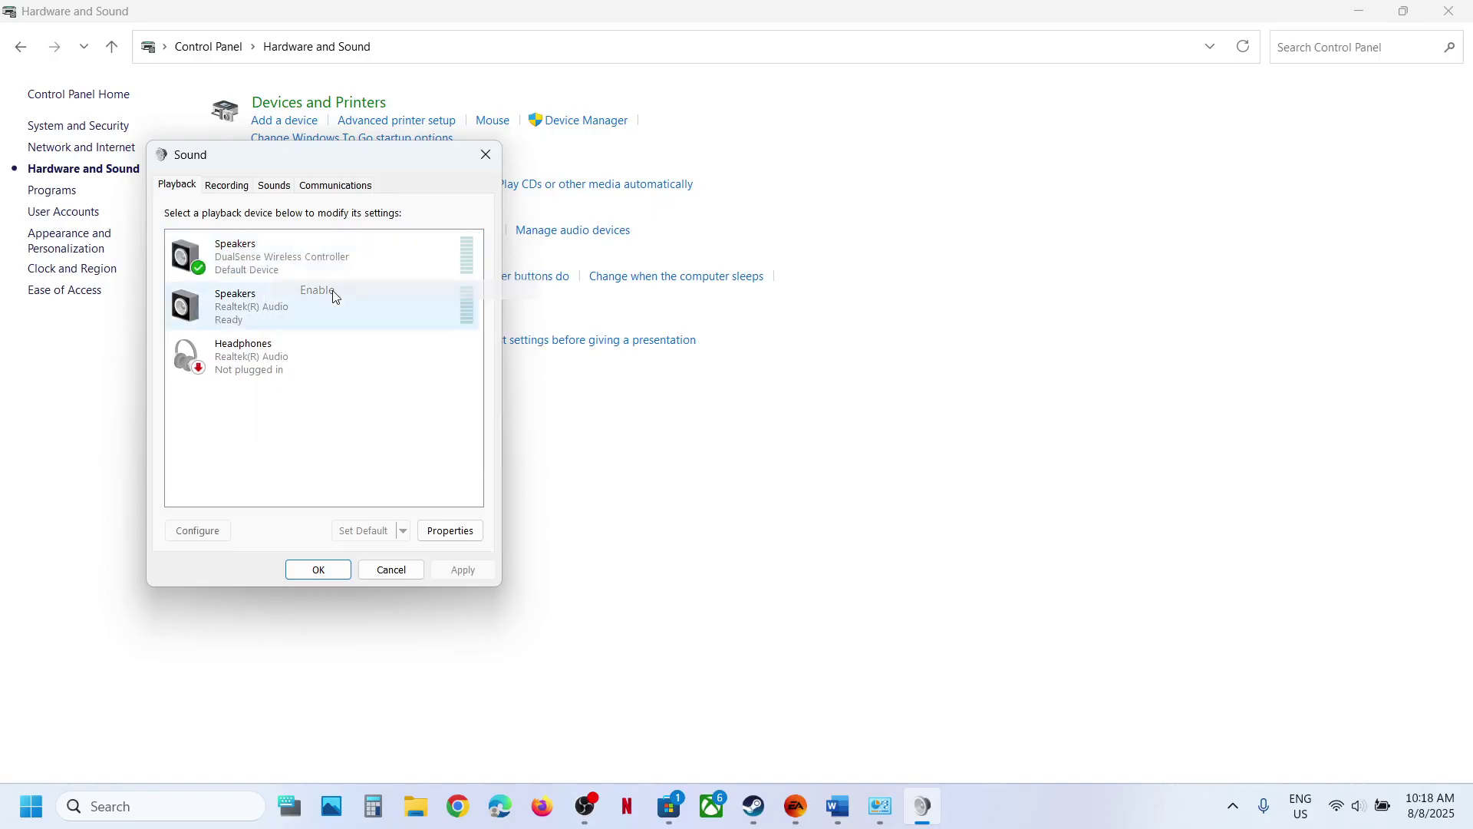
pyautogui.rightClick(261, 259)
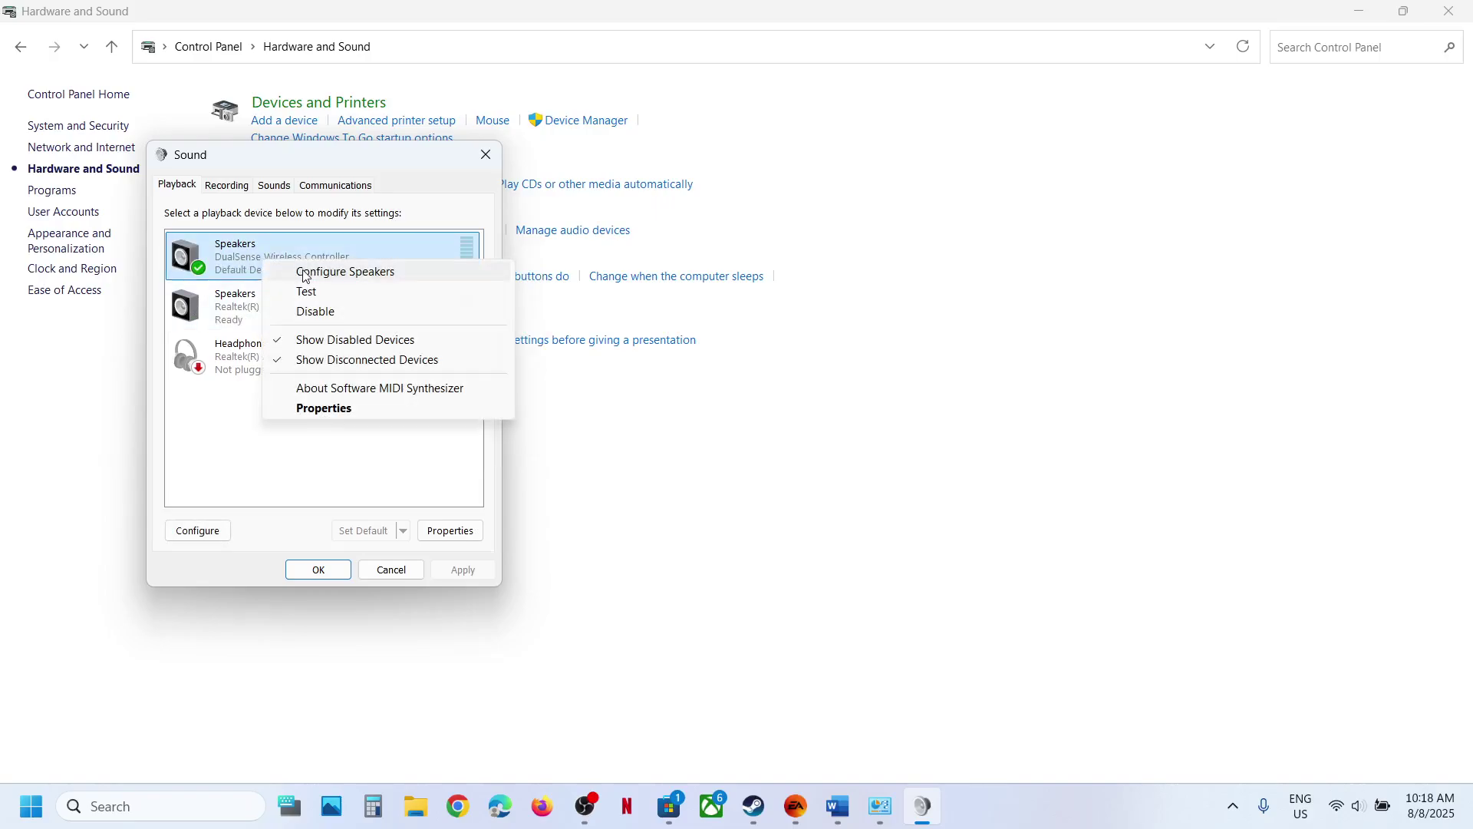
# Step: Configure the DualSense speakers as Quadraphonic with full-range front and surround, then switch to the EA app
pyautogui.click(338, 277)
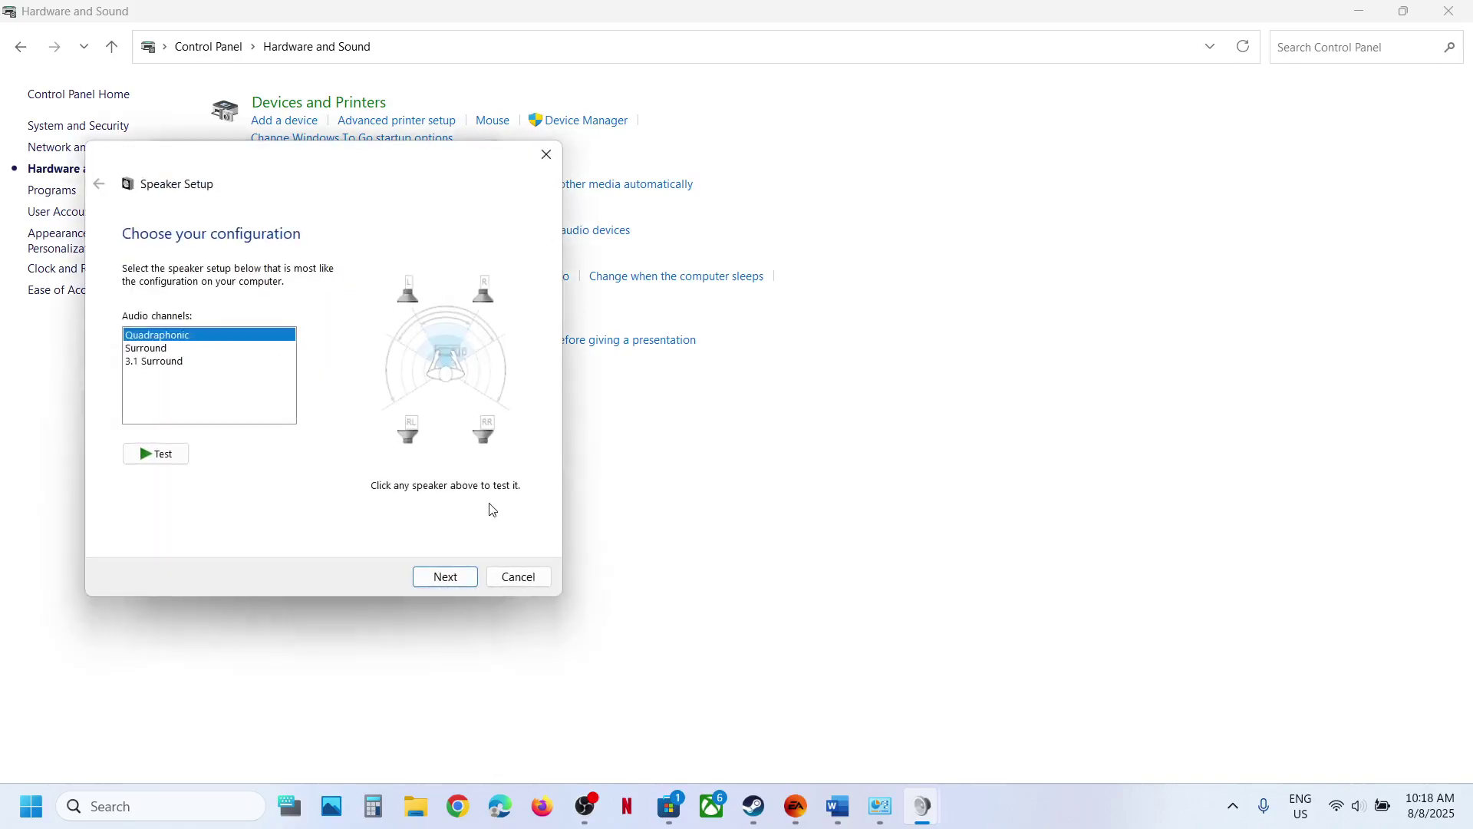
pyautogui.click(445, 577)
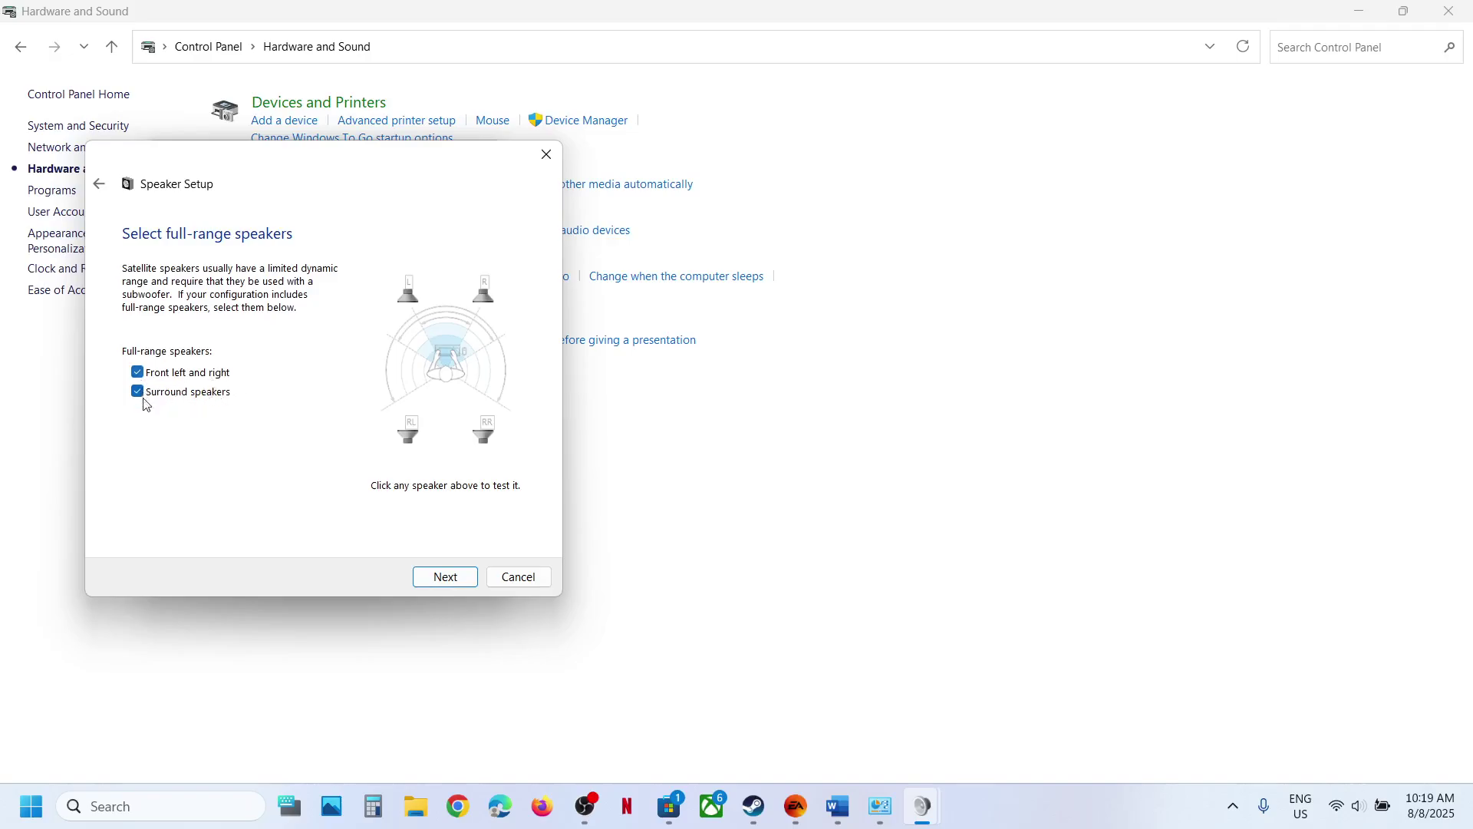
pyautogui.click(441, 585)
pyautogui.click(441, 584)
pyautogui.click(795, 802)
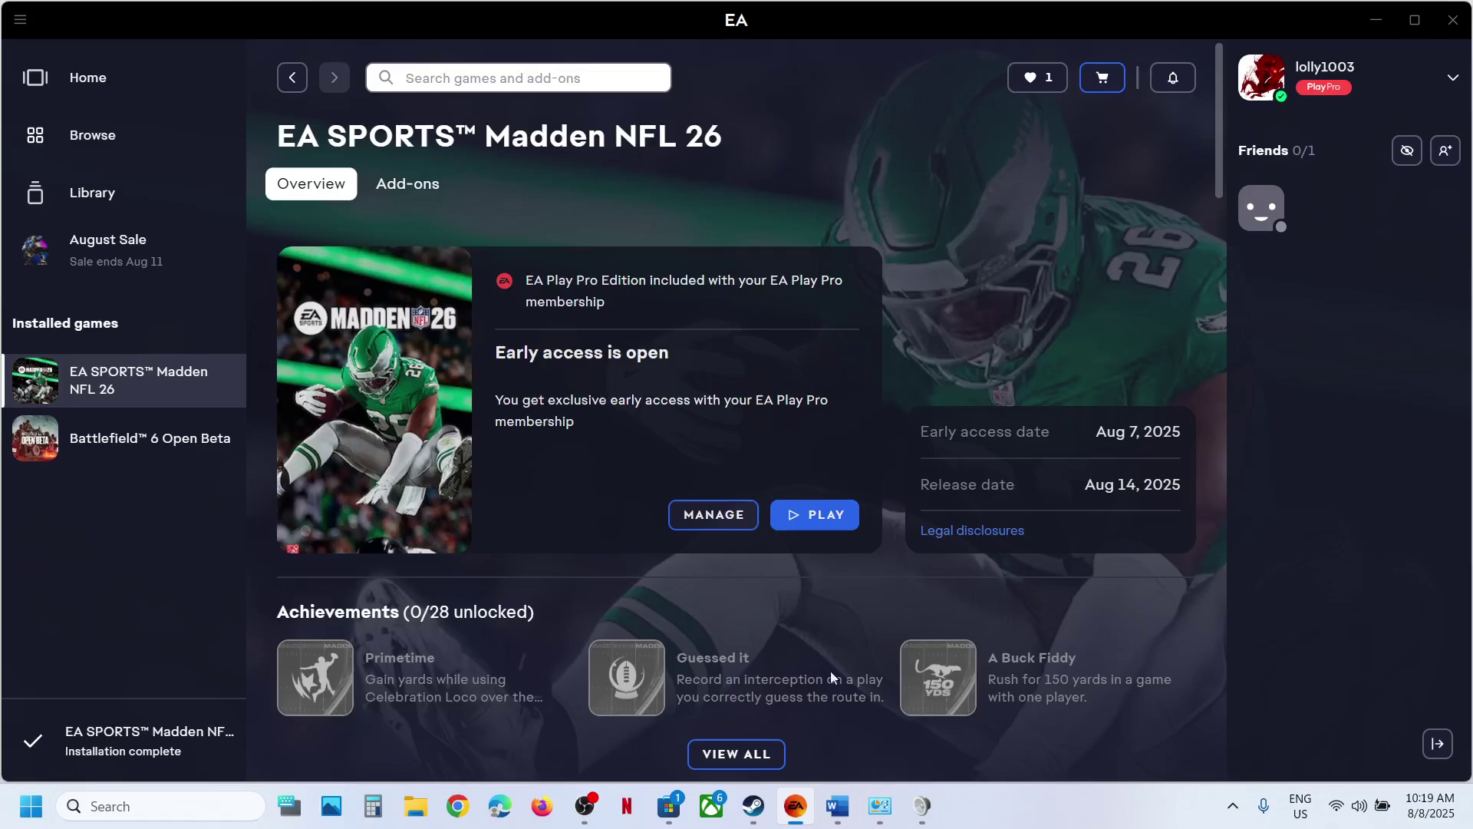
# Step: Delete the Step 8 'PlayStation Controller users, Use DS4 Windows' heading and its blank line
pyautogui.click(837, 806)
pyautogui.scroll(-2, 587, 564)
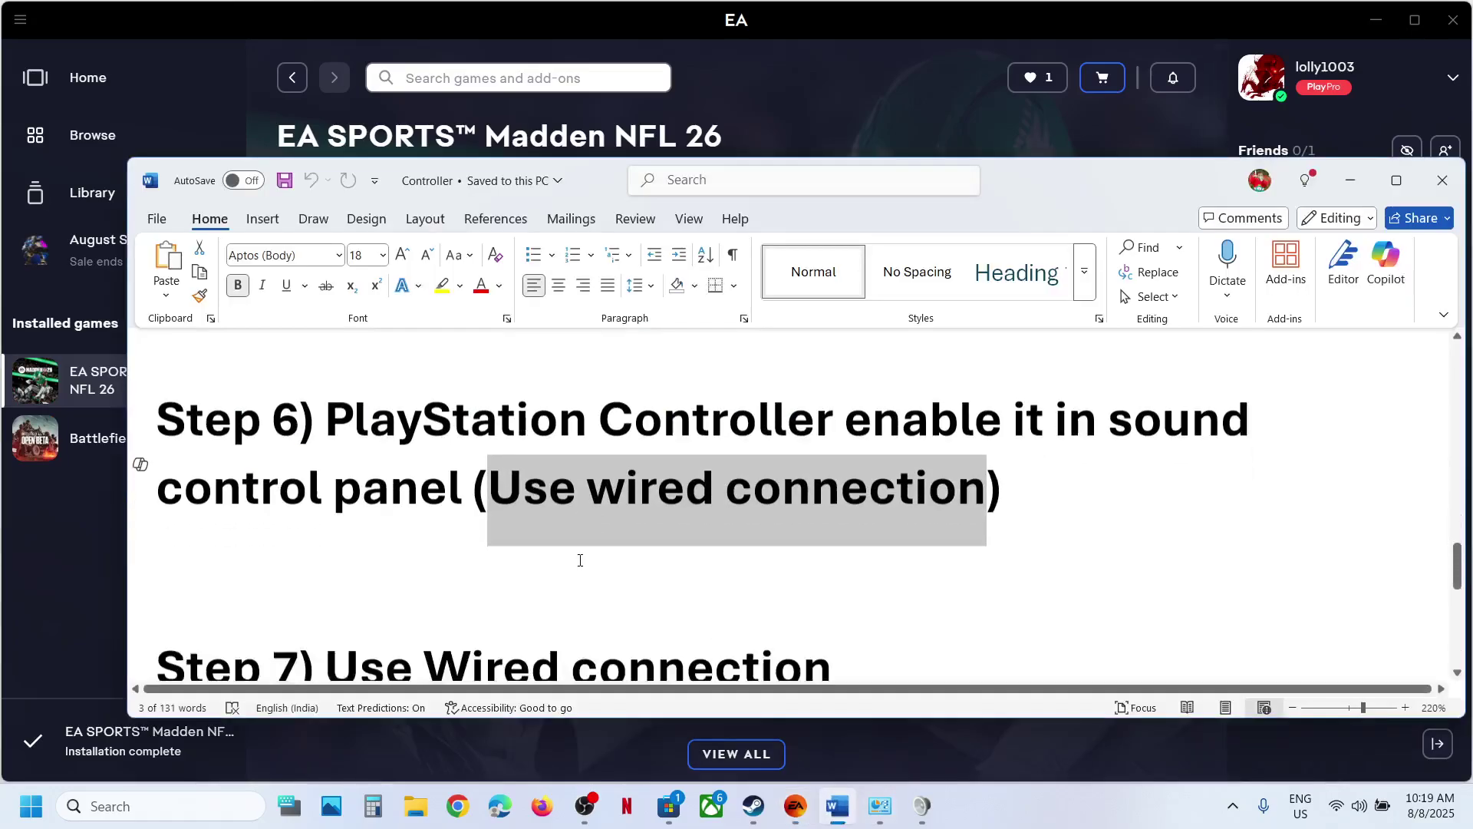
pyautogui.scroll(-3, 580, 560)
pyautogui.moveTo(327, 550); pyautogui.dragTo(815, 565)
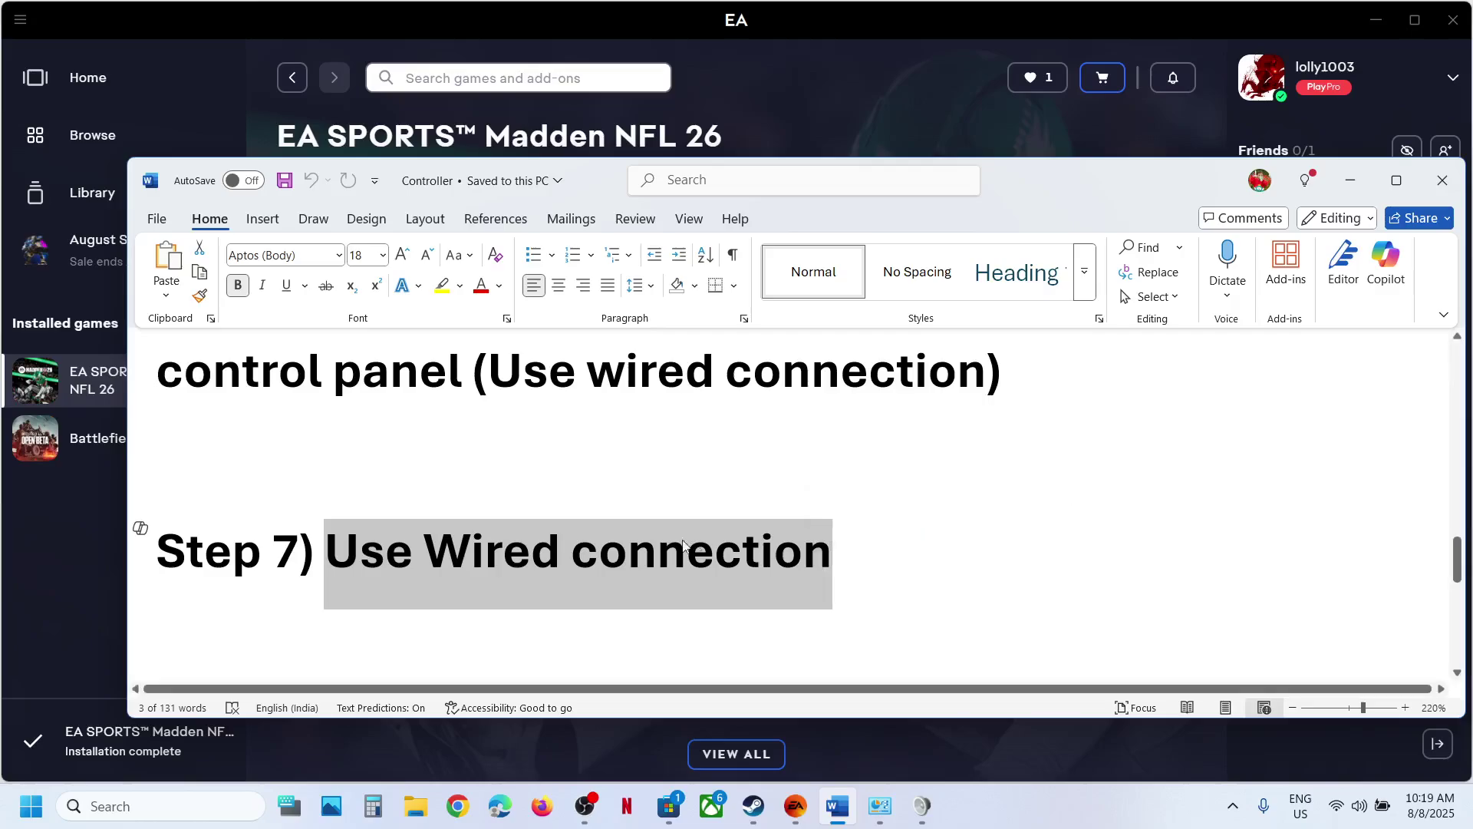
pyautogui.scroll(-5, 638, 542)
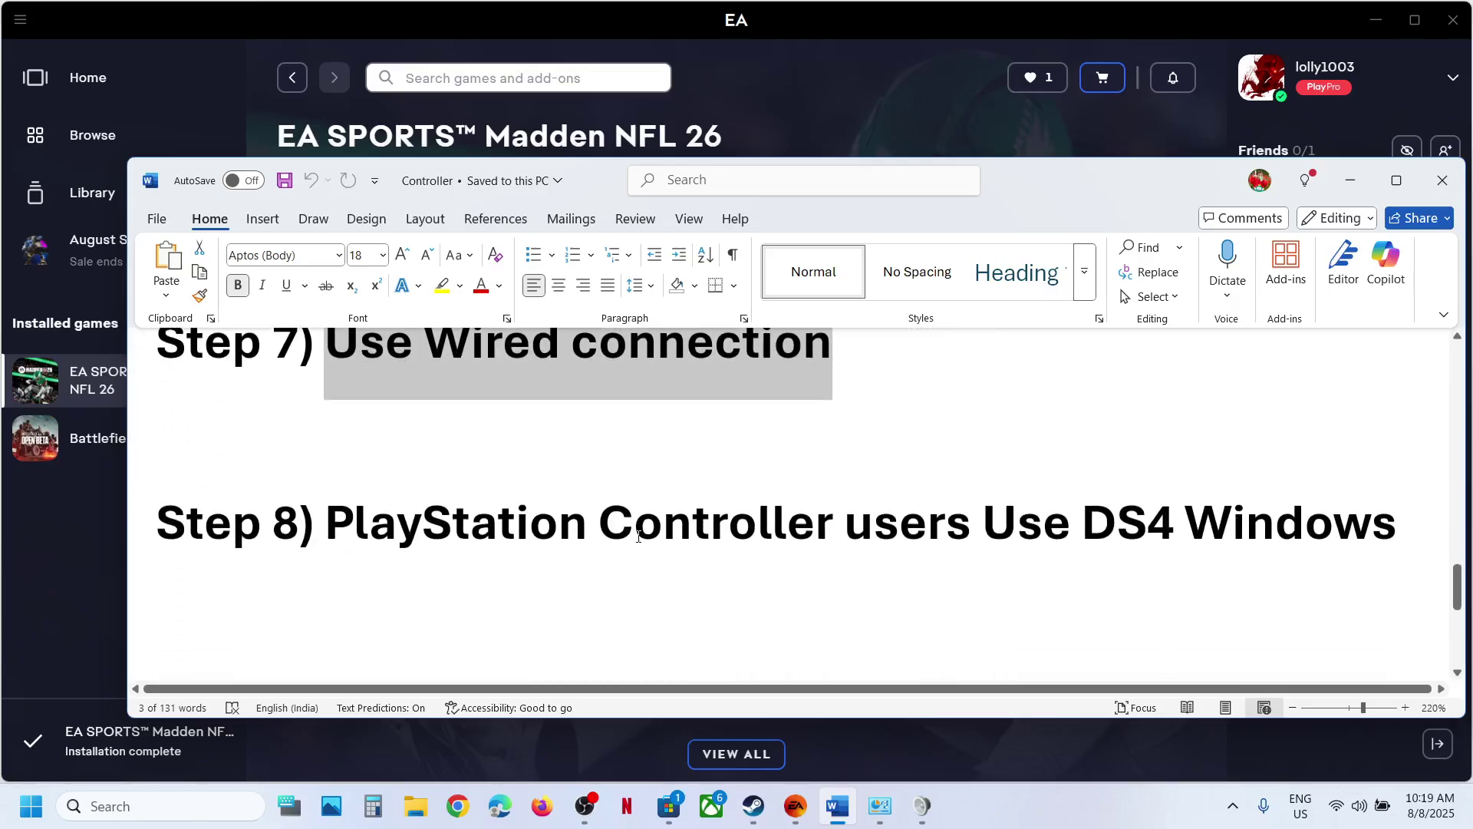
pyautogui.moveTo(358, 527); pyautogui.dragTo(1291, 524)
pyautogui.click(1157, 547)
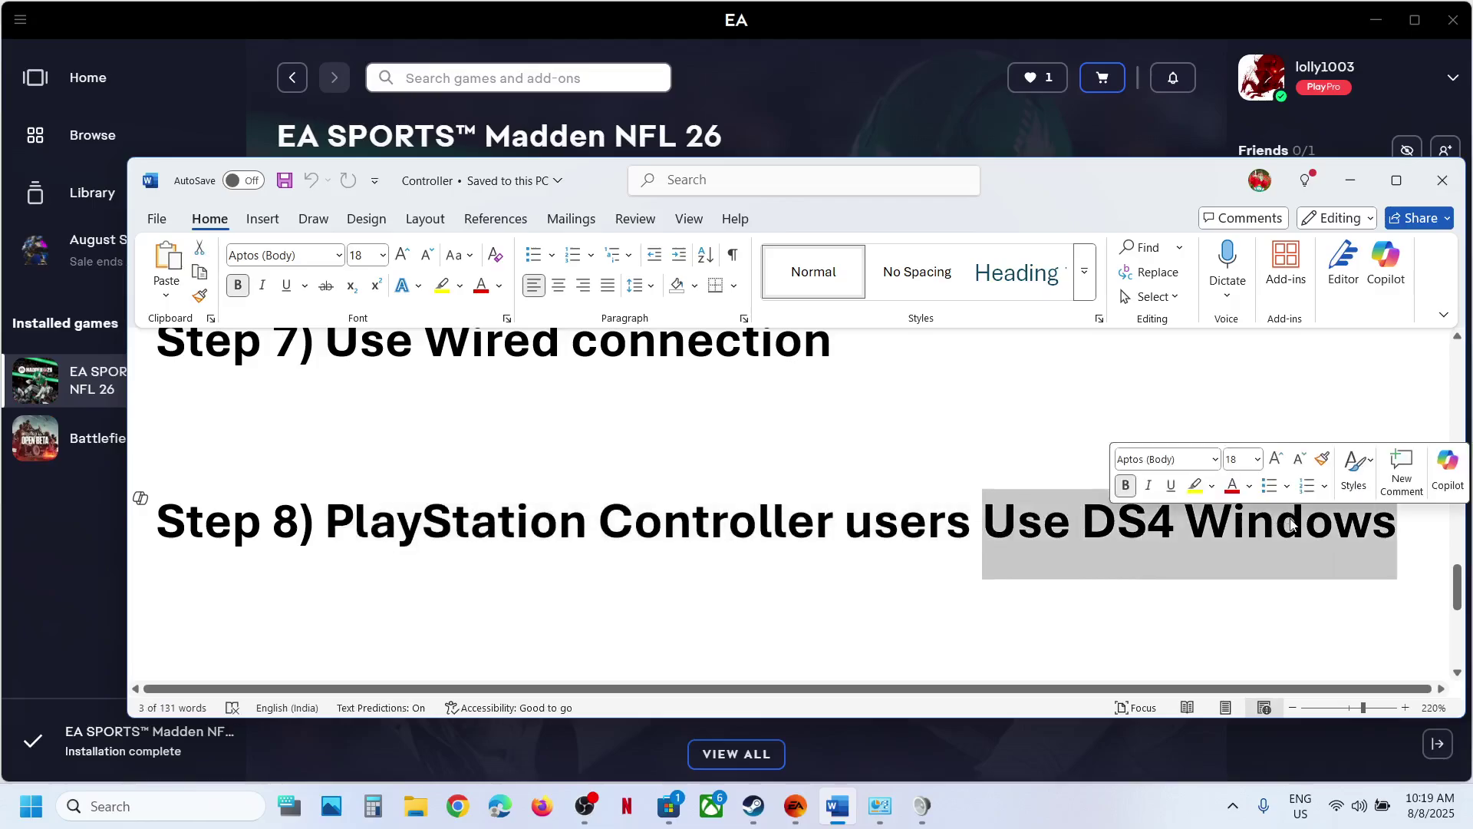
pyautogui.press('BackSpace')
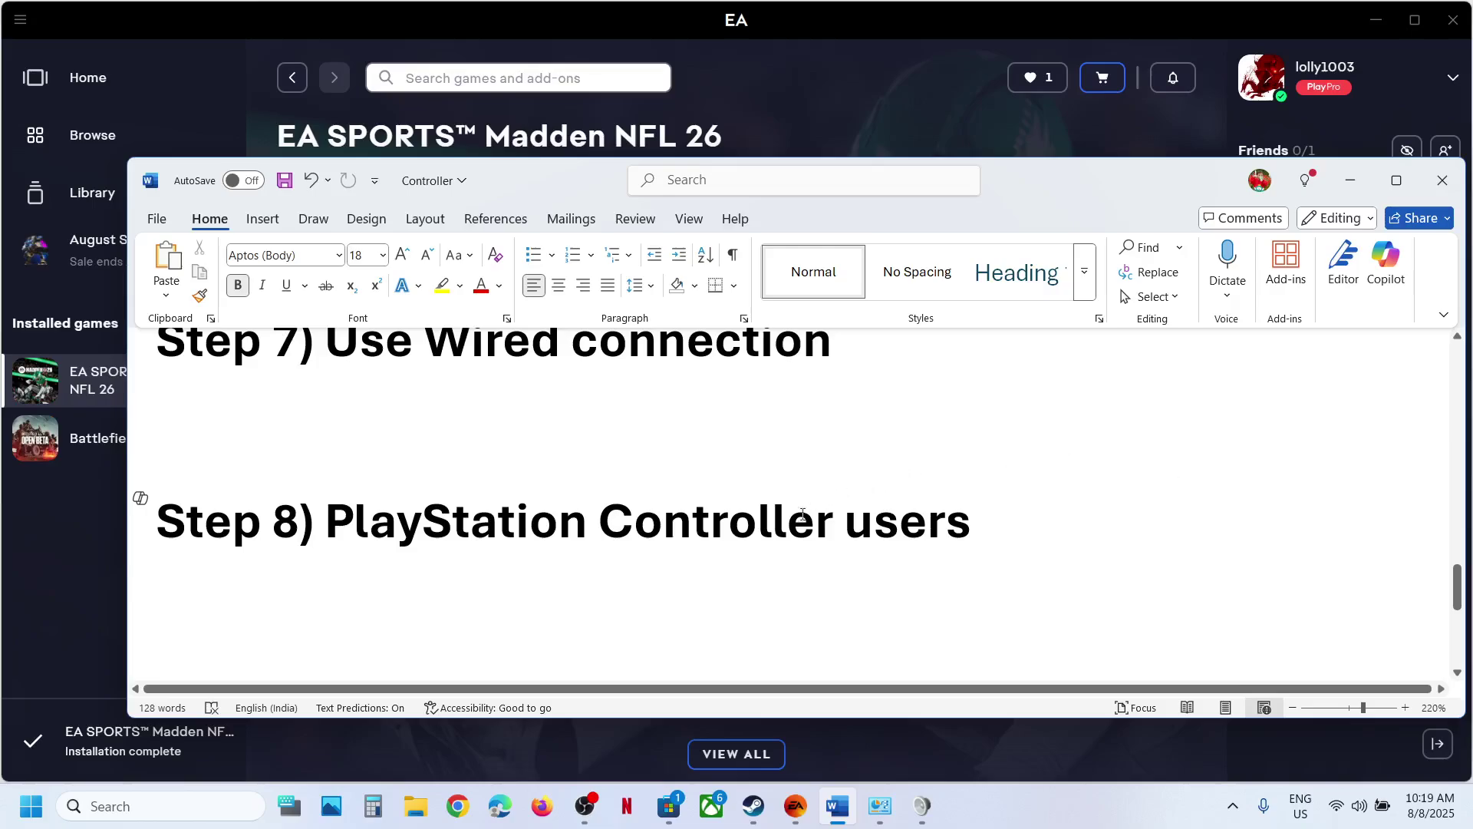
pyautogui.tripleClick(778, 519)
pyautogui.press('BackSpace')
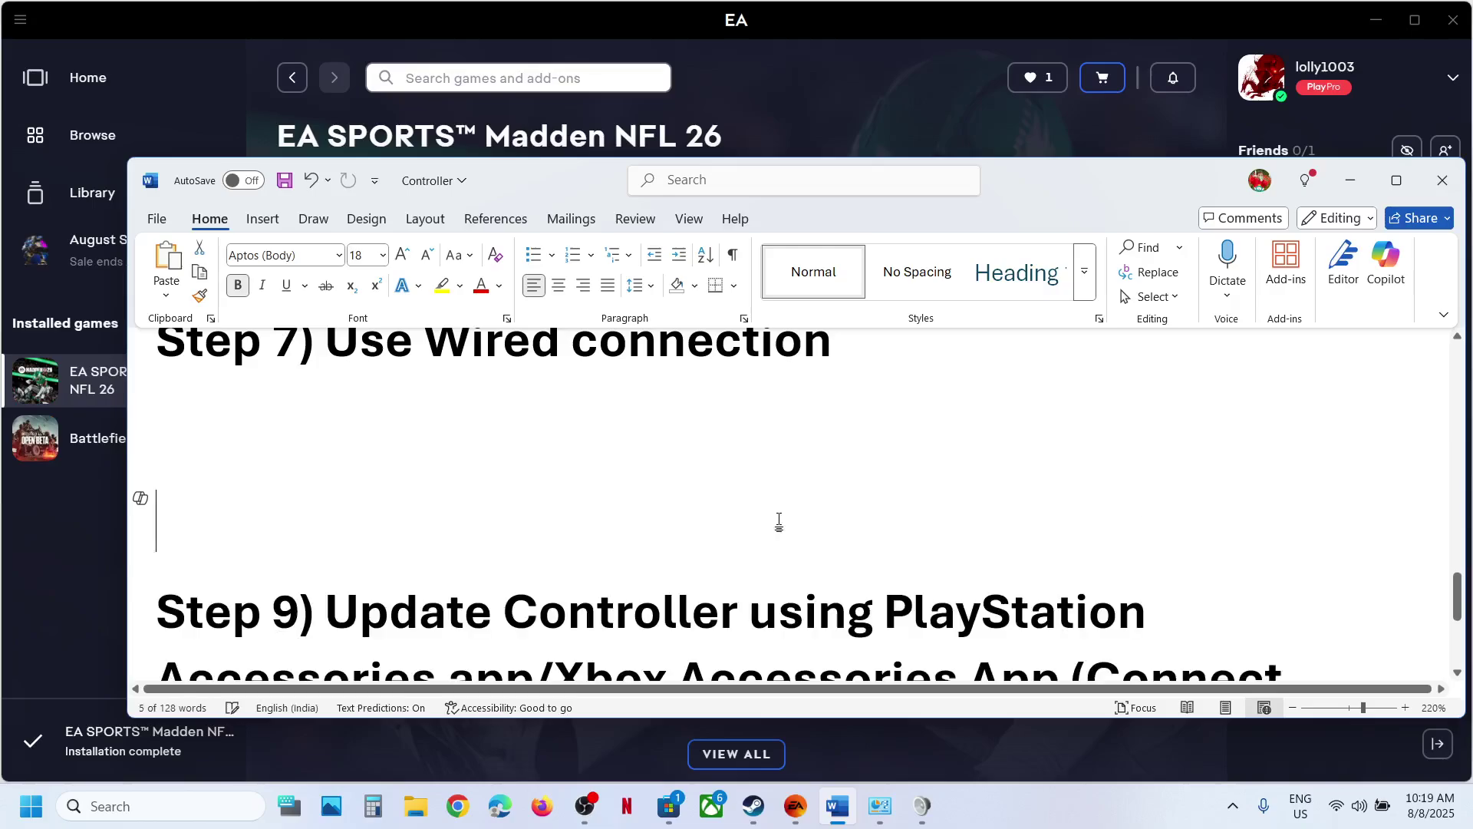
pyautogui.press('BackSpace')
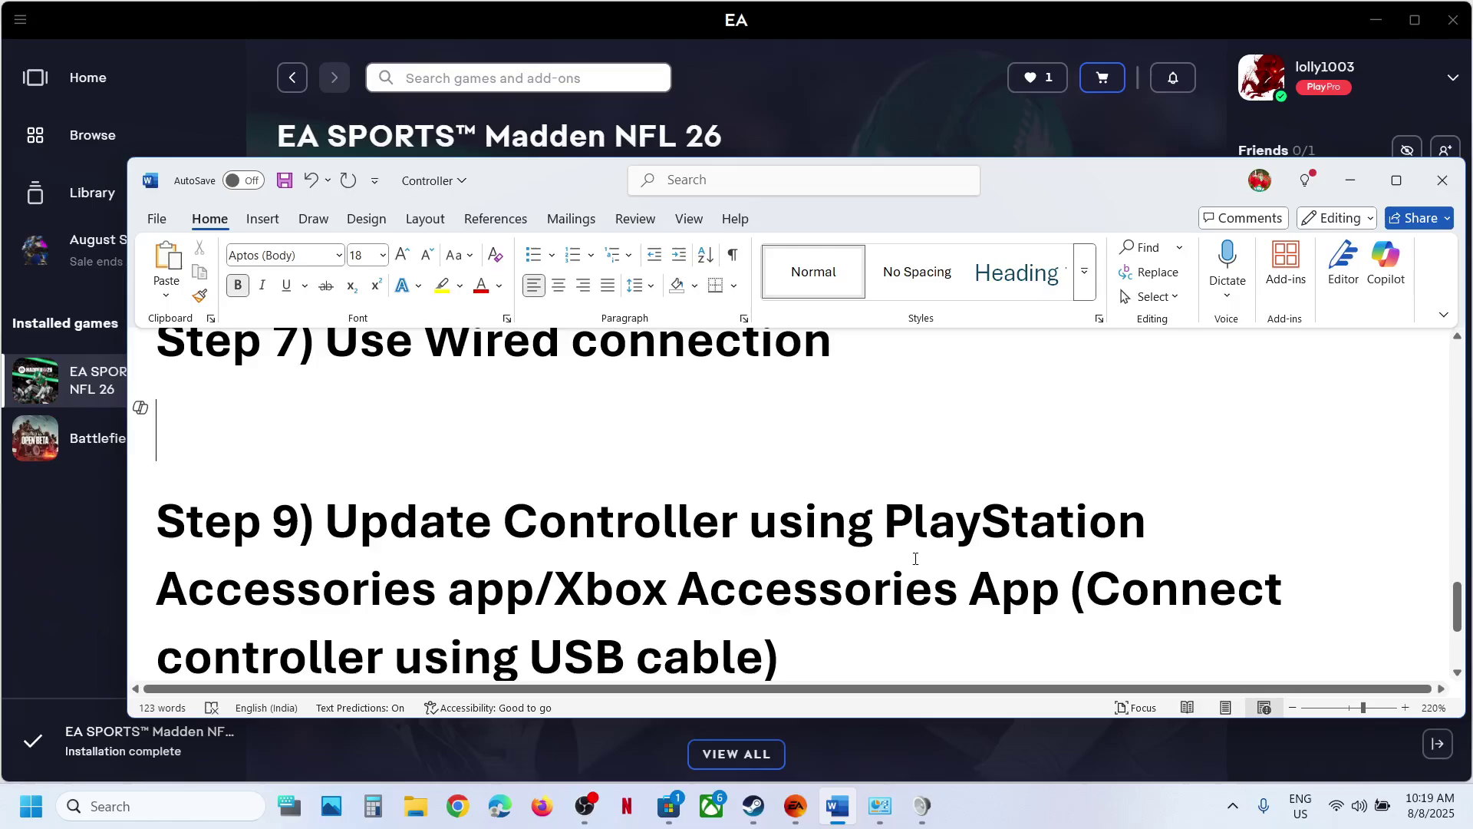
# Step: Highlight 'Xbox Accessories' in the Step 9 heading and switch to Microsoft Store
pyautogui.scroll(-2, 915, 558)
pyautogui.moveTo(358, 432); pyautogui.dragTo(860, 499)
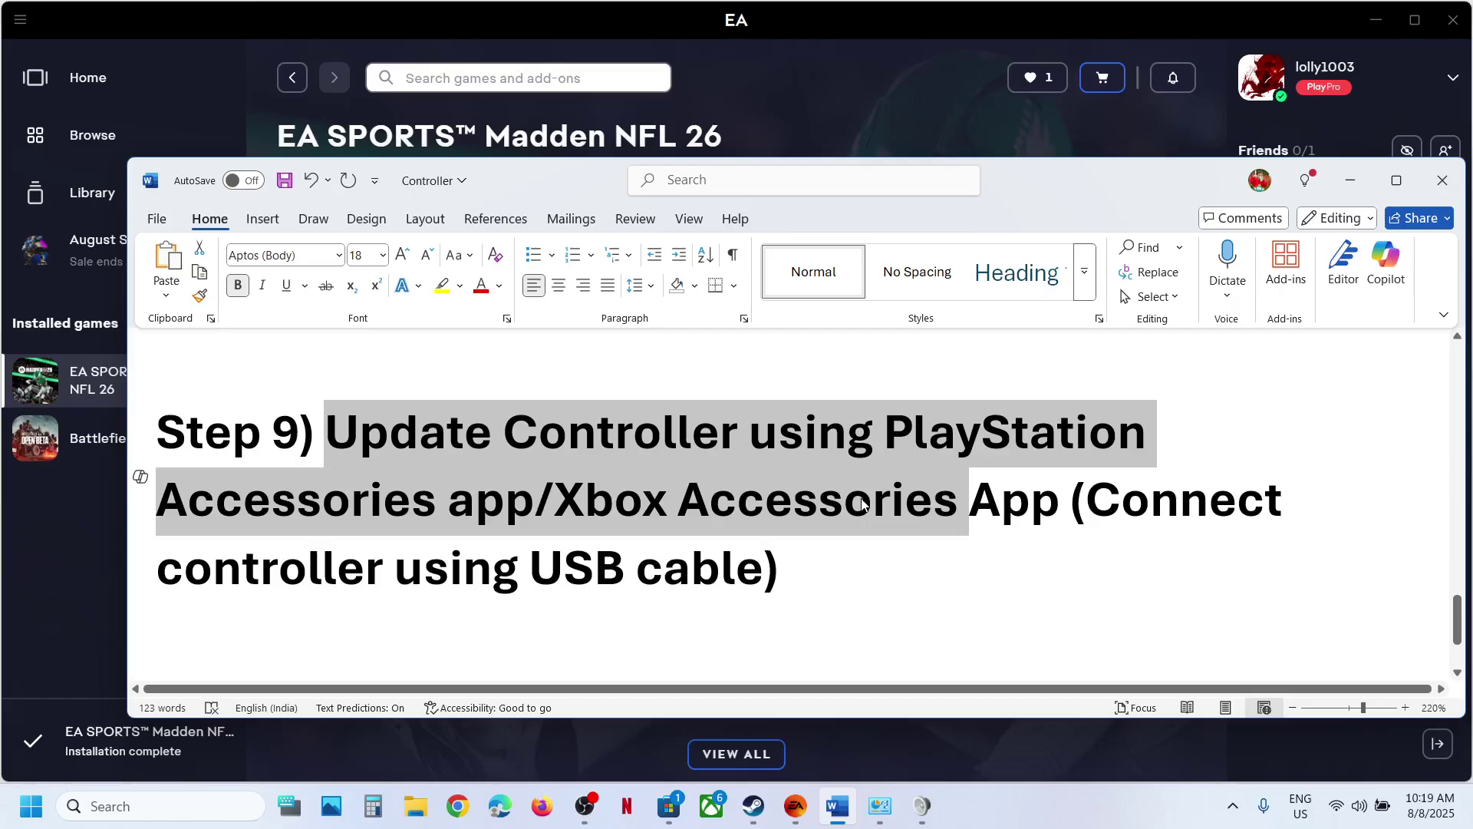
pyautogui.click(862, 502)
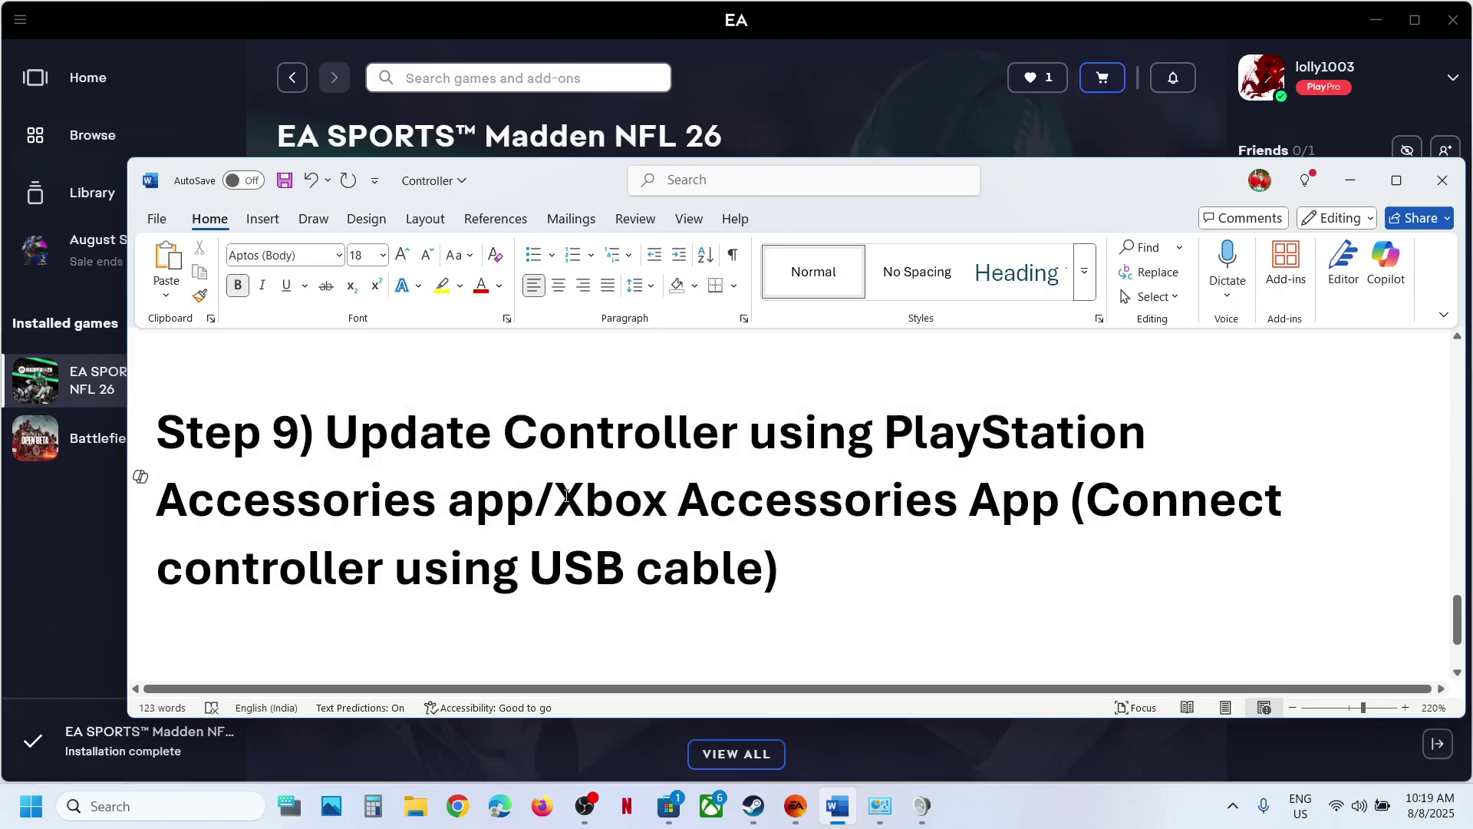
pyautogui.moveTo(564, 494); pyautogui.dragTo(962, 497)
pyautogui.hotkey('ctrl', 'c')
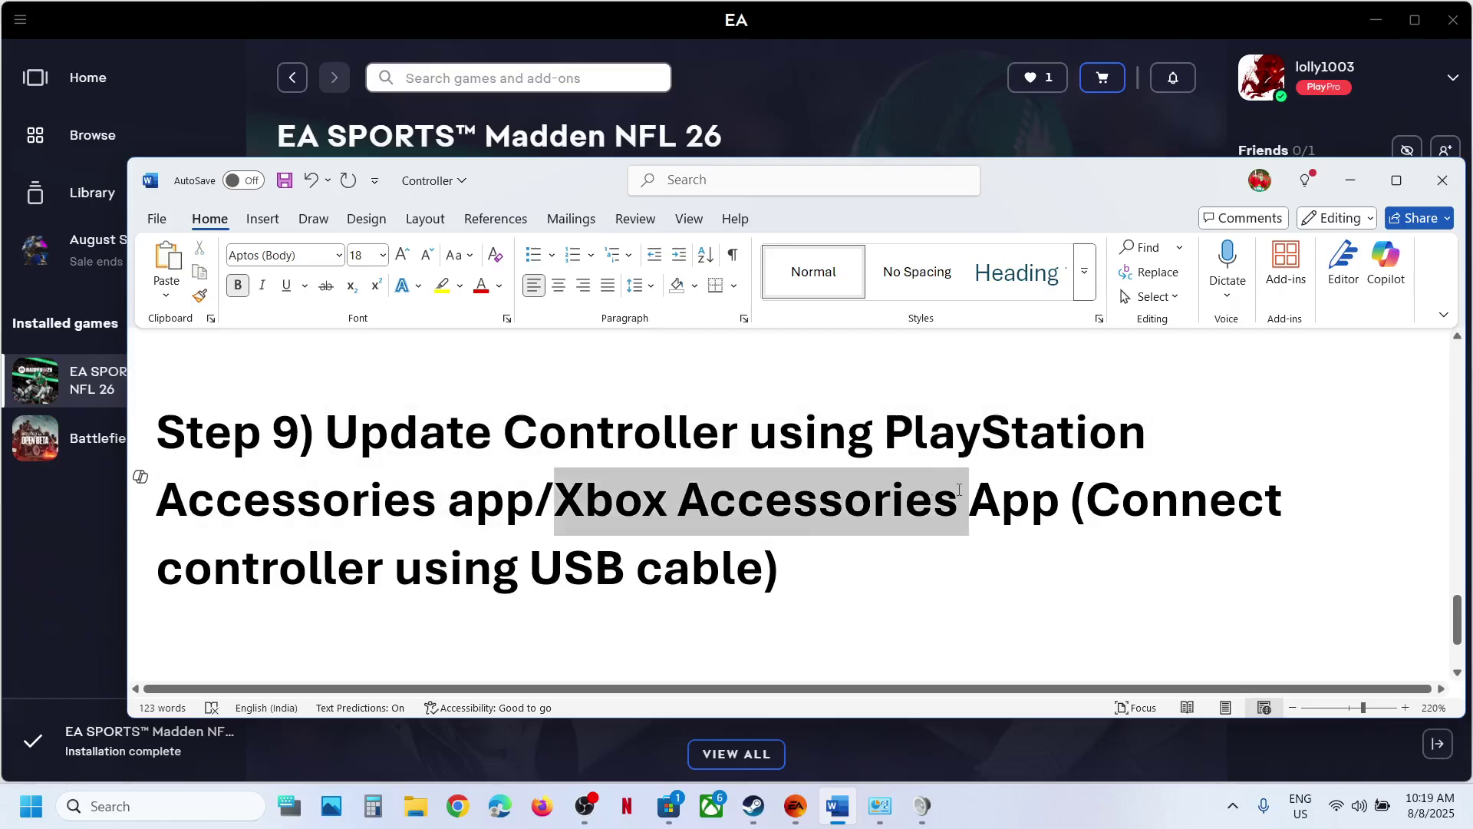
pyautogui.click(672, 814)
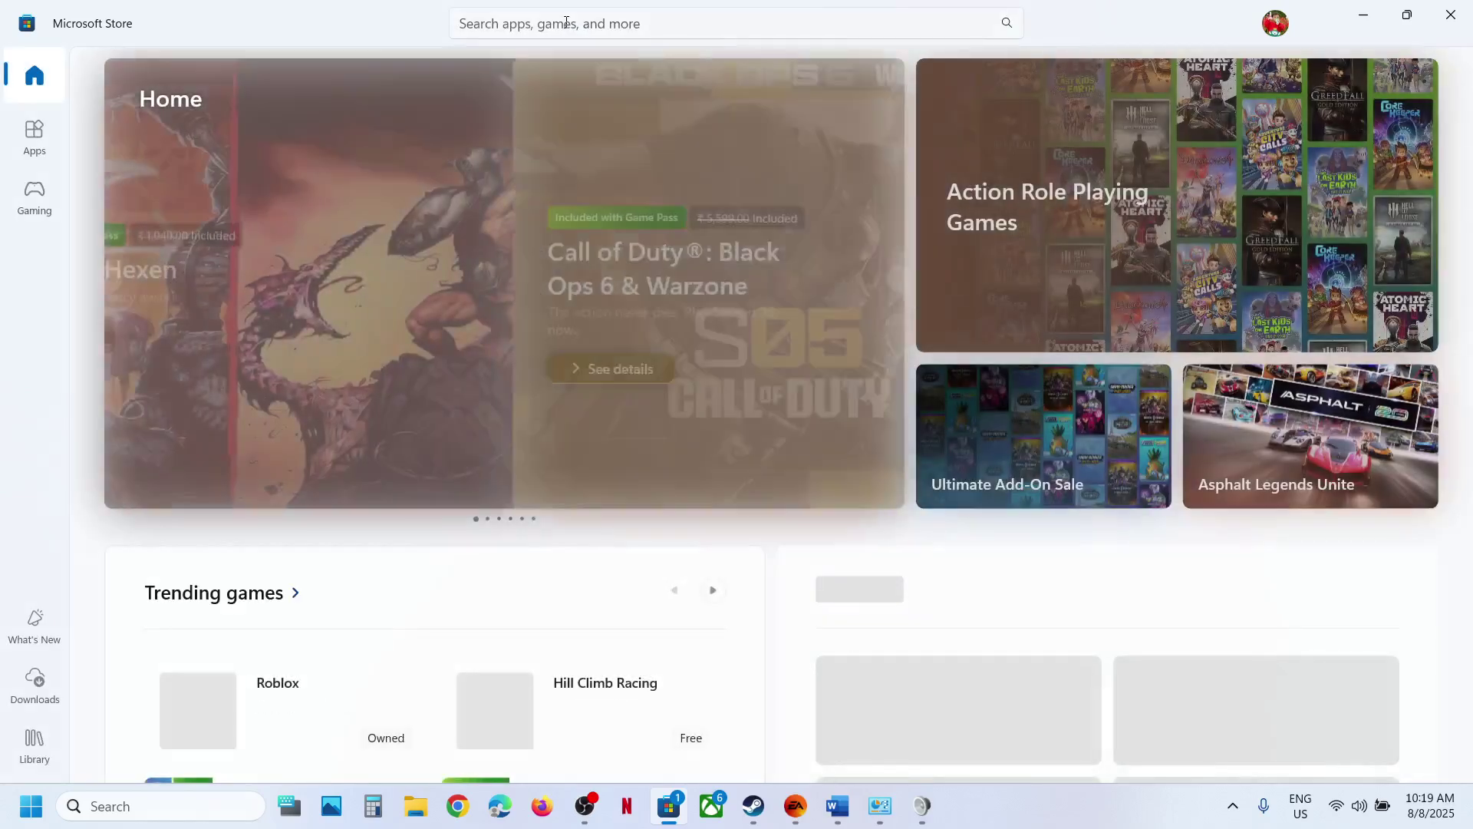
# Step: Search the Microsoft Store for Xbox Accessories and launch the app to detect the controller
pyautogui.click(566, 23)
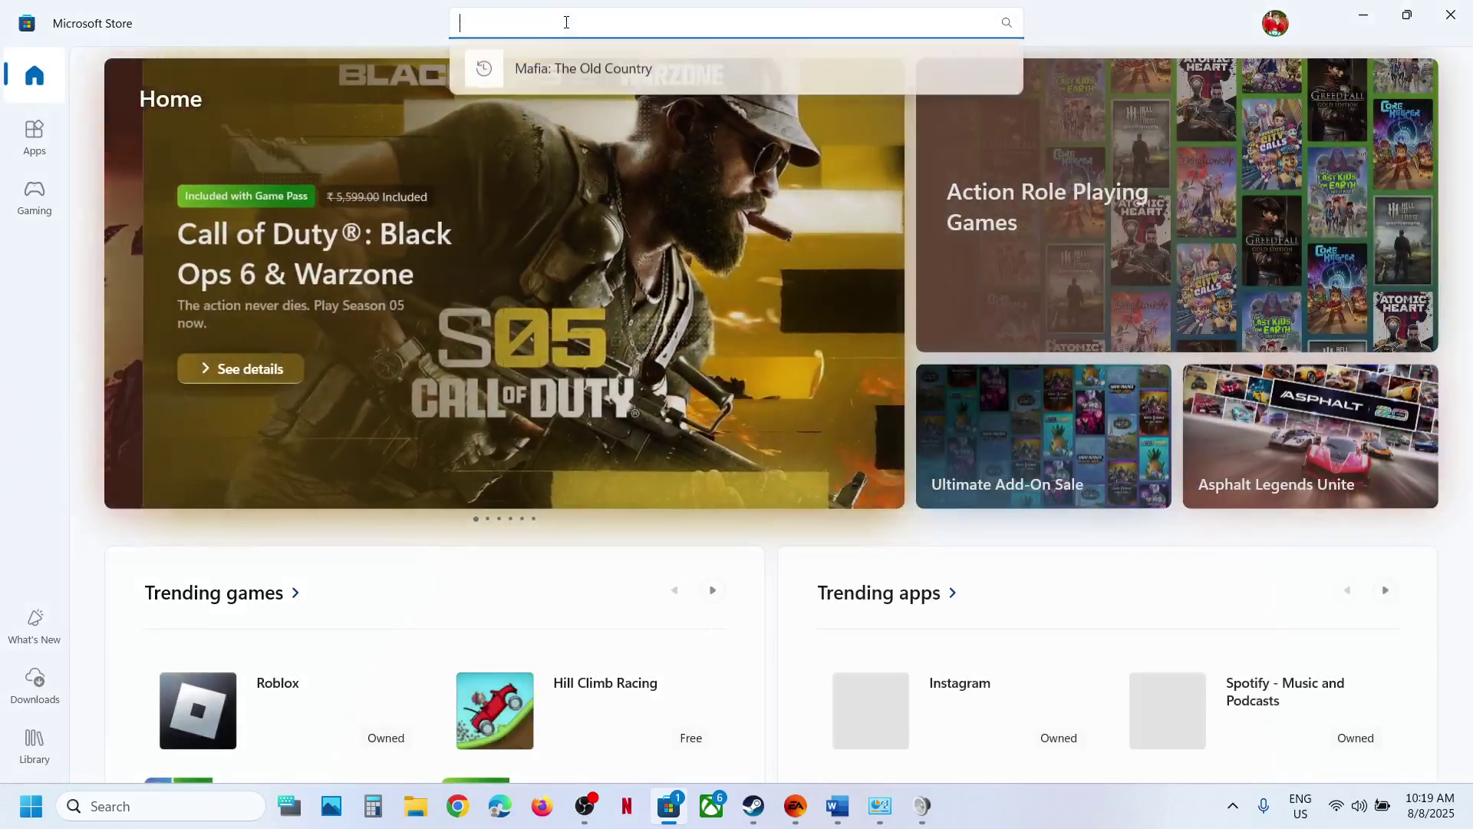
pyautogui.hotkey('ctrl', 'v')
pyautogui.click(581, 125)
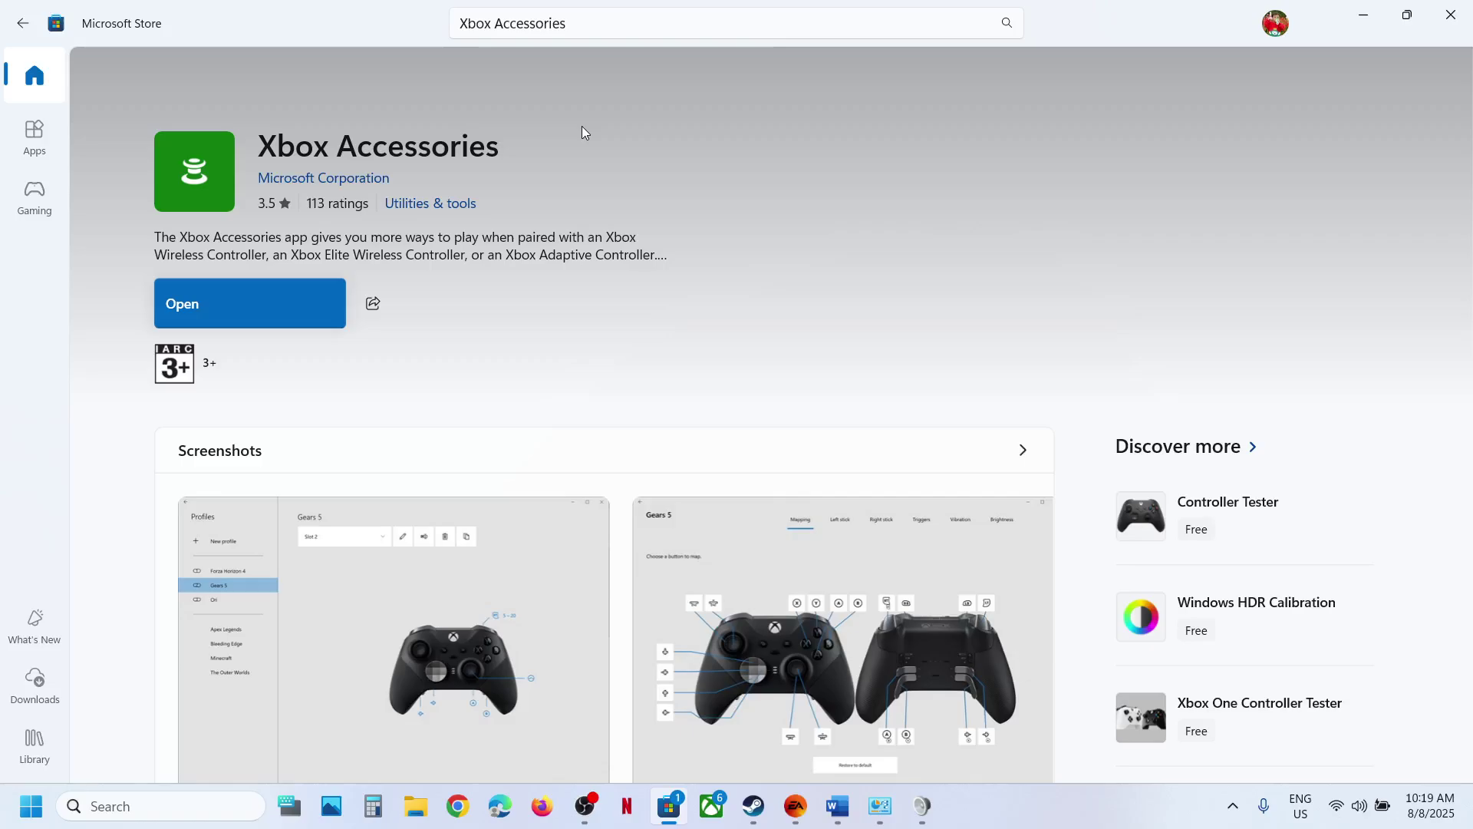
pyautogui.click(236, 318)
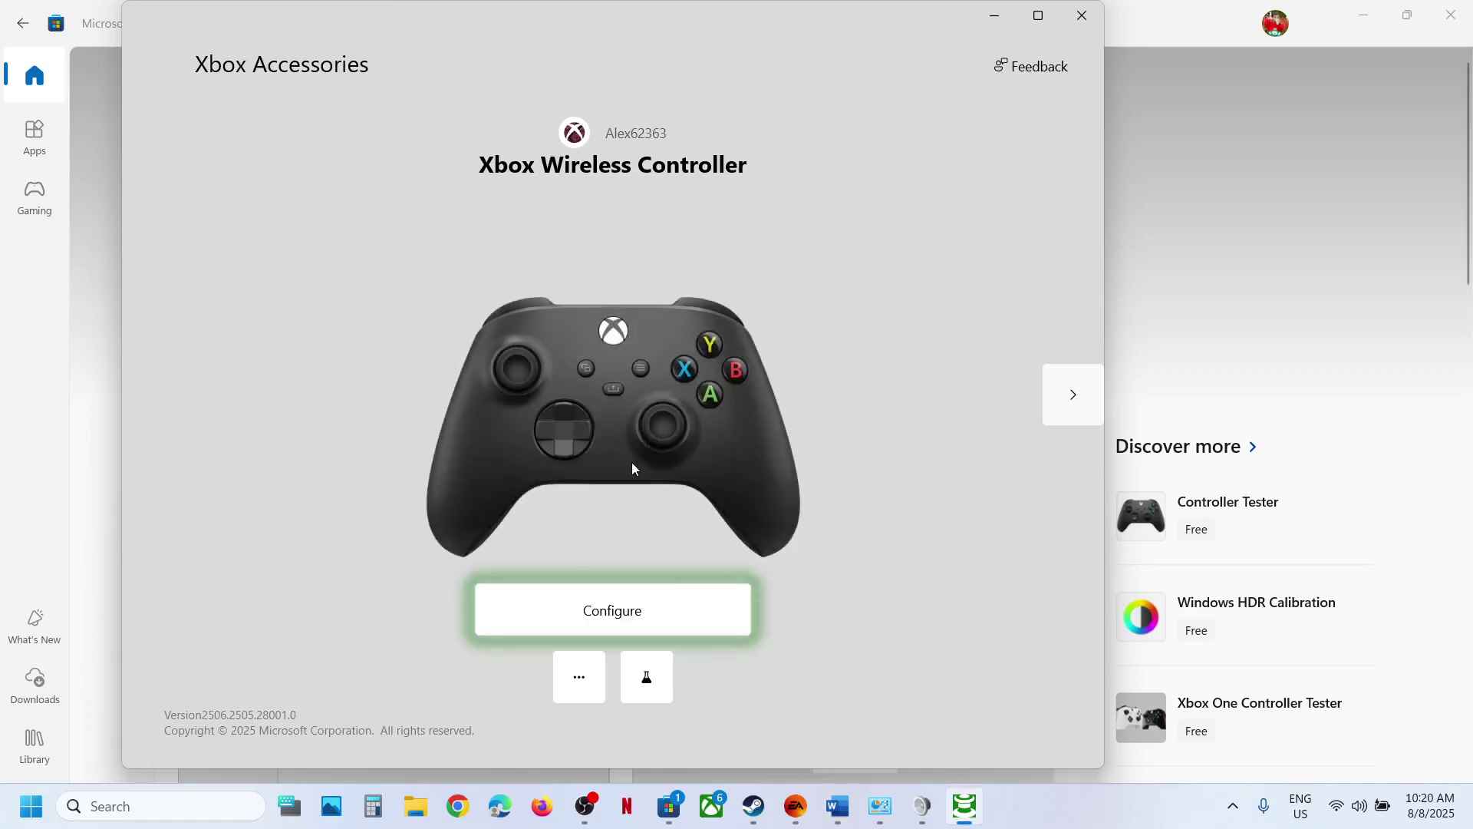
# Step: Start and confirm the Xbox Wireless Controller firmware update from its options page
pyautogui.click(581, 680)
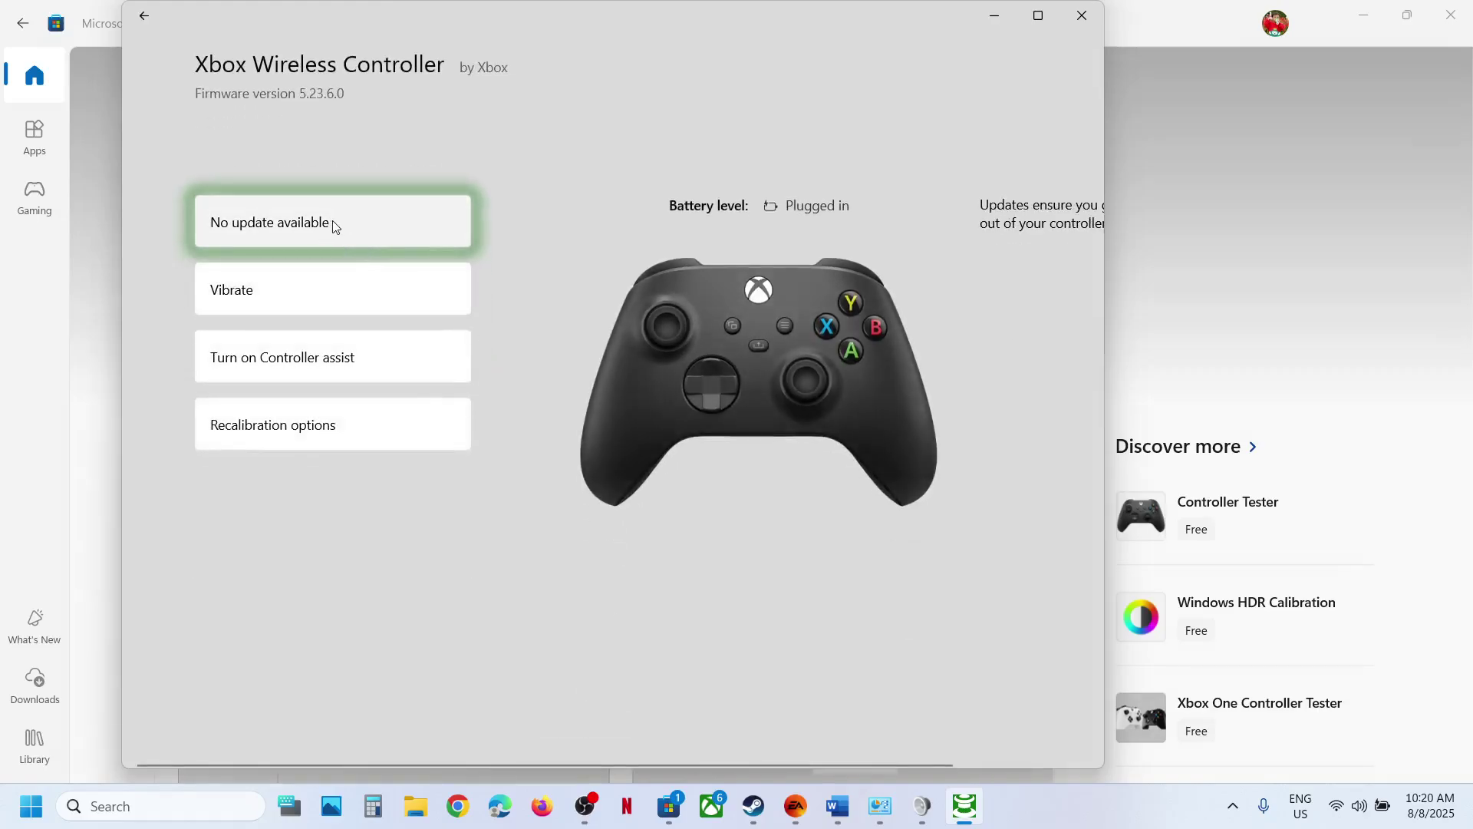
pyautogui.click(307, 228)
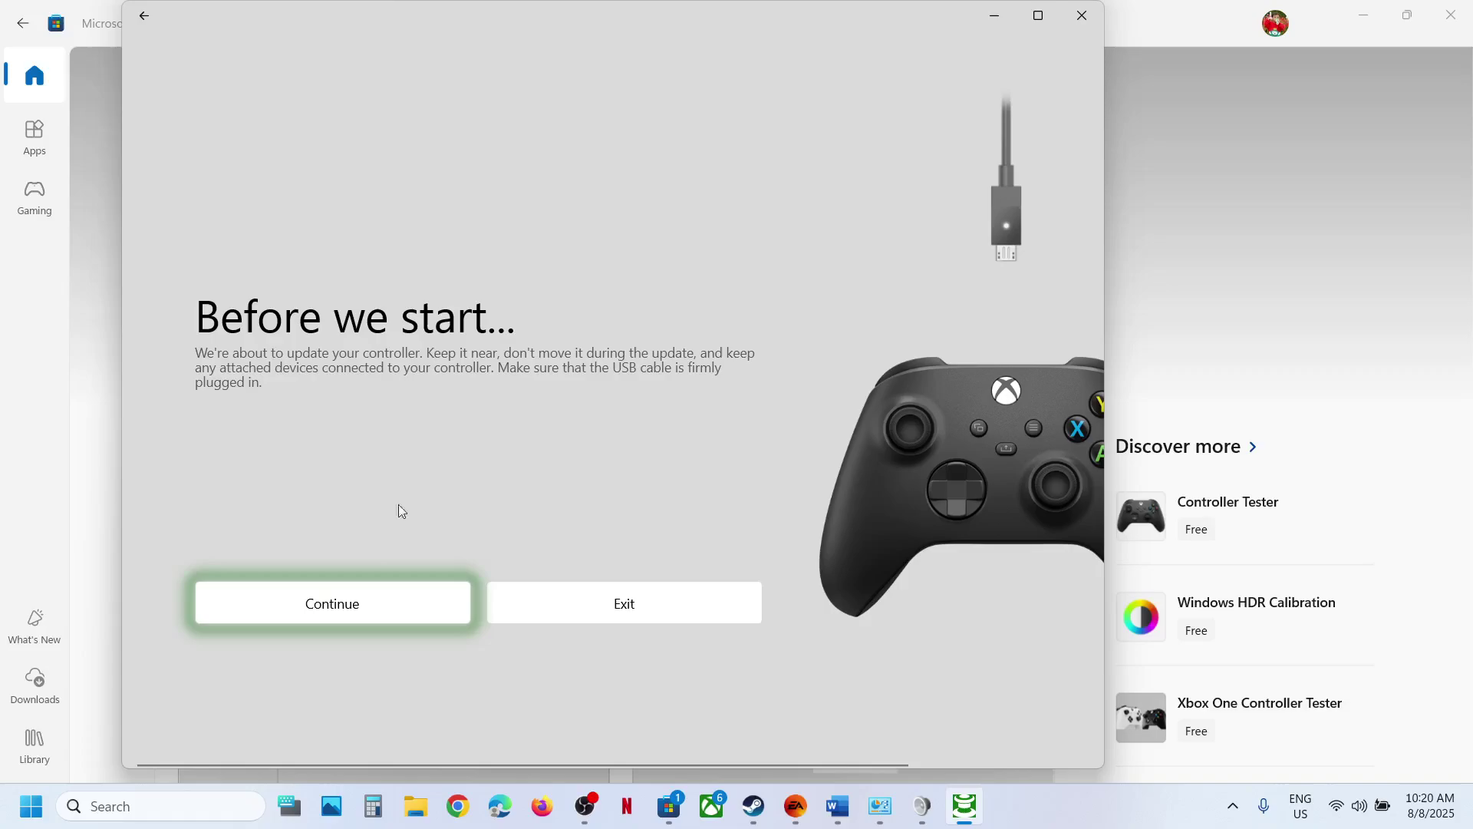
pyautogui.click(335, 604)
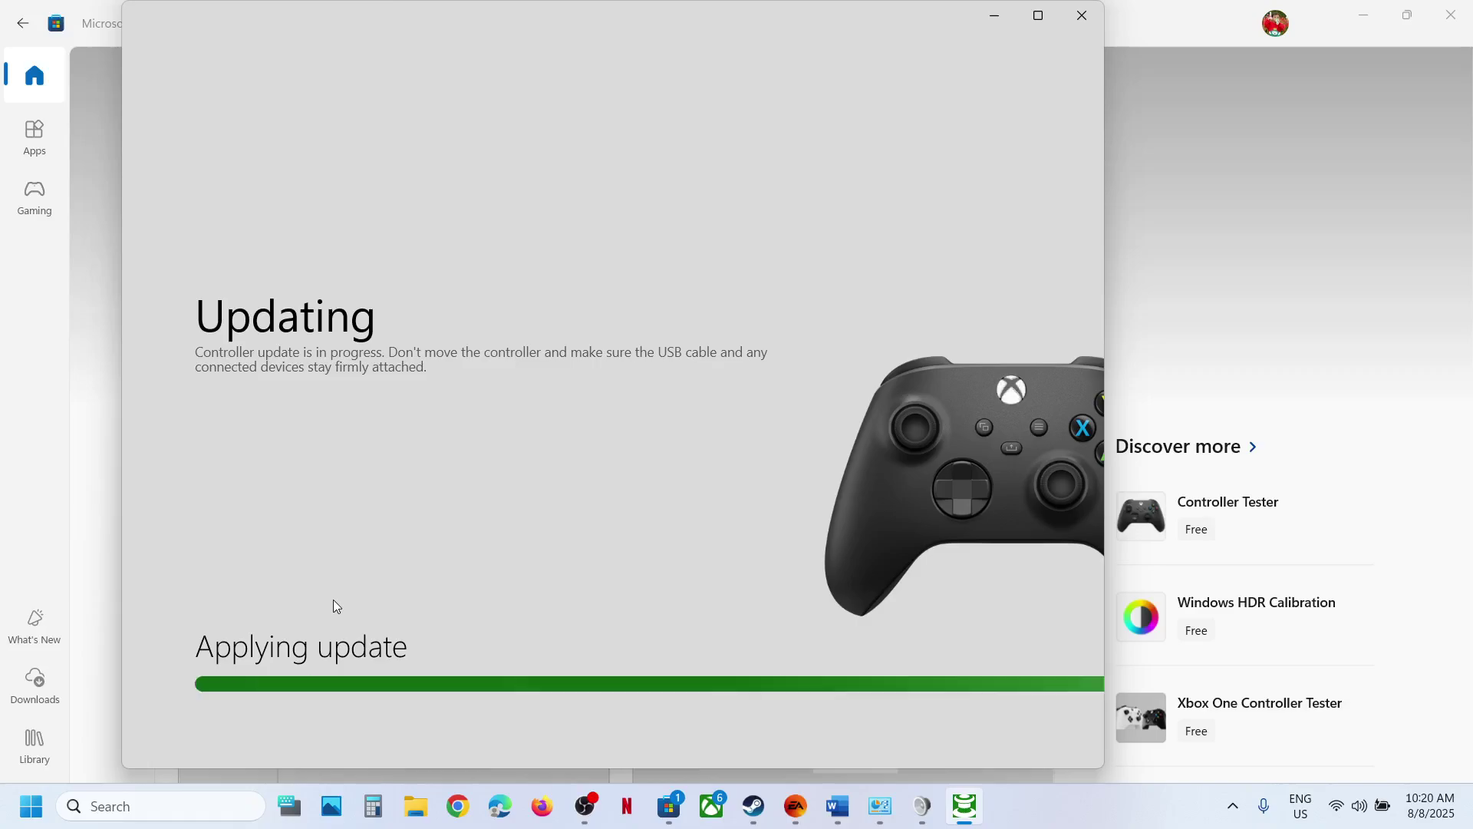
# Step: Copy 'PlayStation Accessories app' from Step 9 in Word and Google it in a new Chrome tab
pyautogui.click(838, 807)
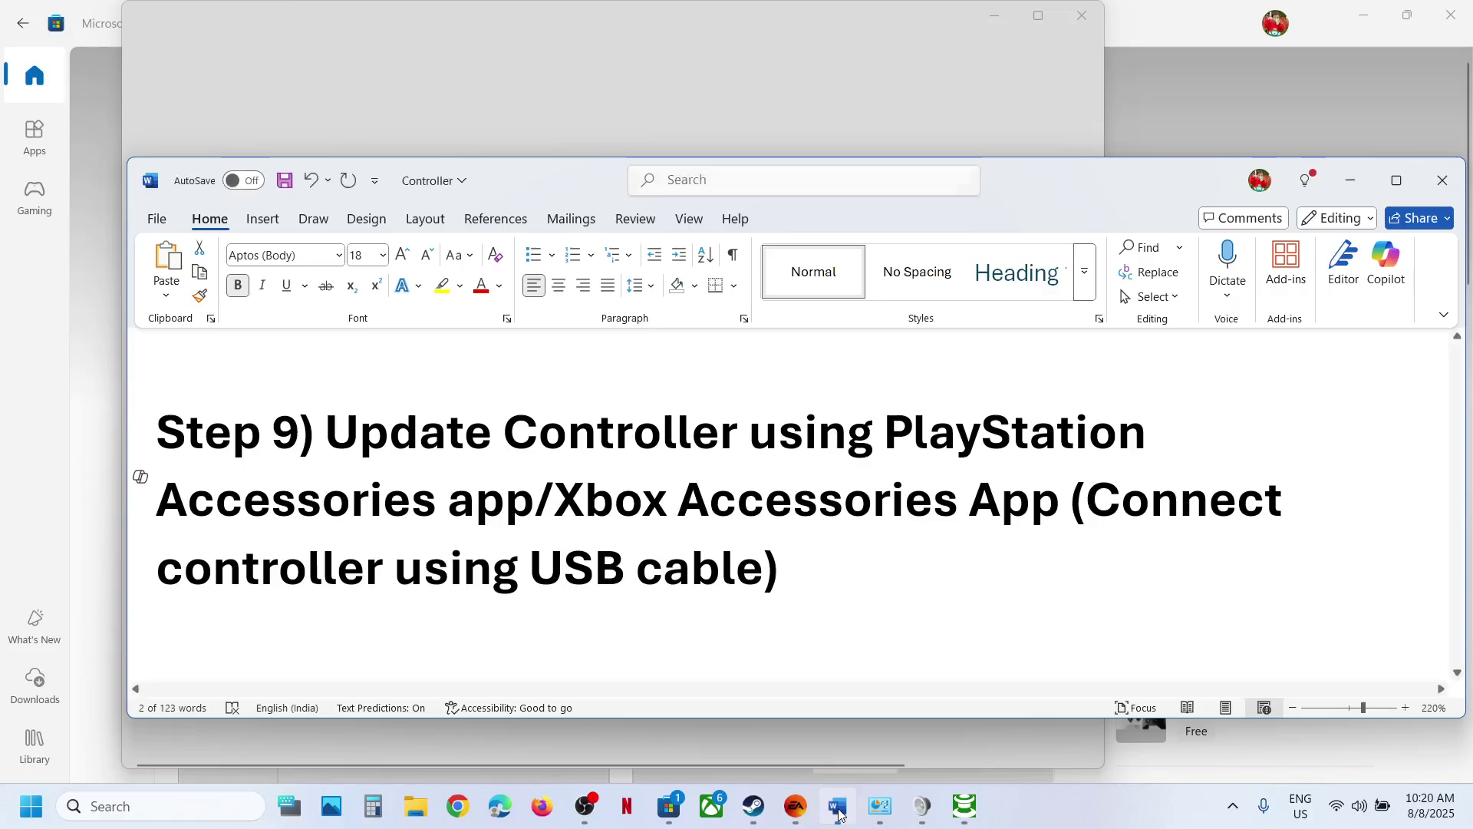
pyautogui.moveTo(895, 429); pyautogui.dragTo(527, 498)
pyautogui.hotkey('ctrl', 'c')
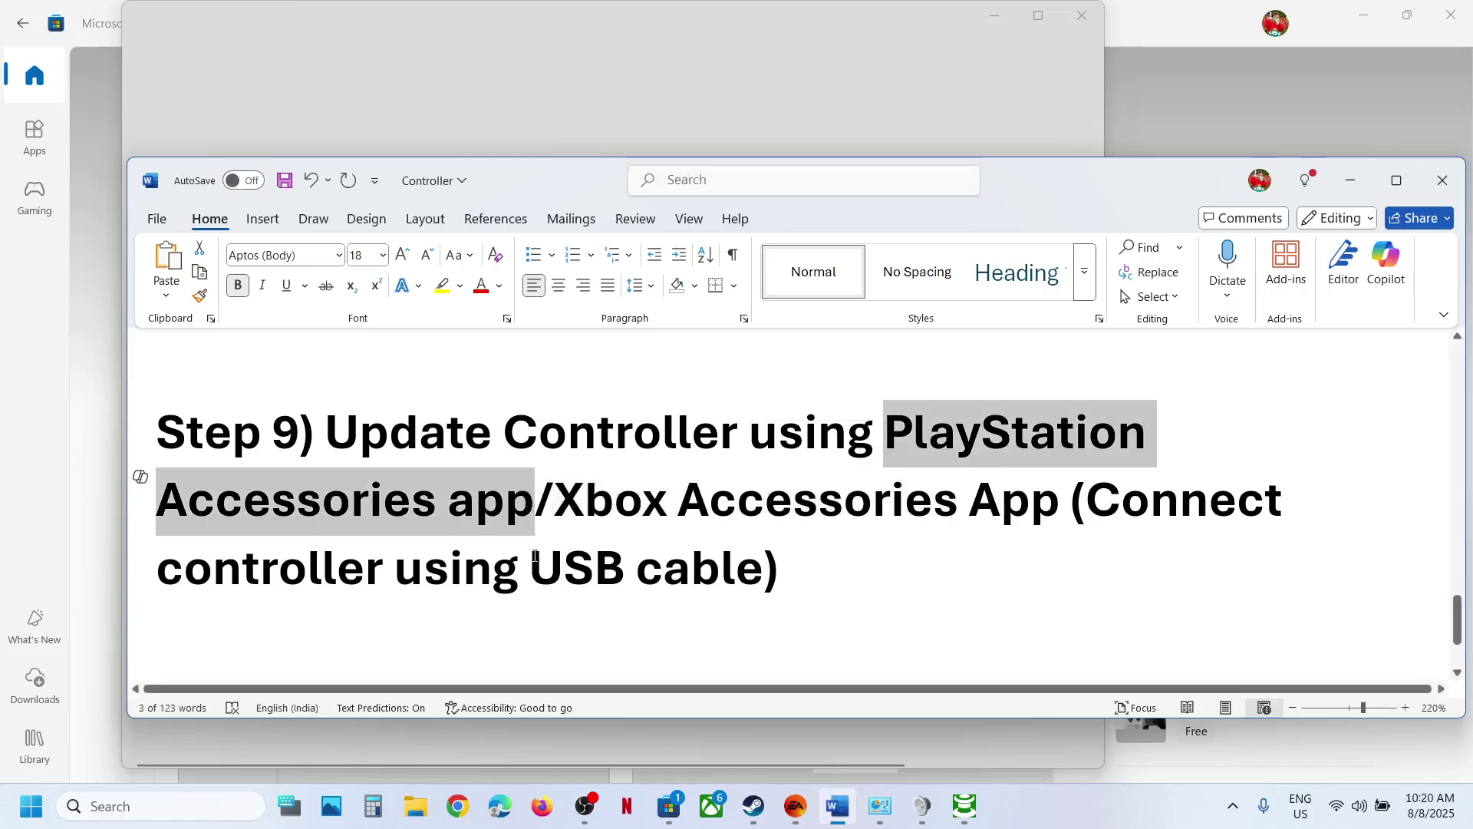
pyautogui.click(535, 556)
pyautogui.click(458, 806)
pyautogui.hotkey('ctrl', 'v')
pyautogui.press('Return')
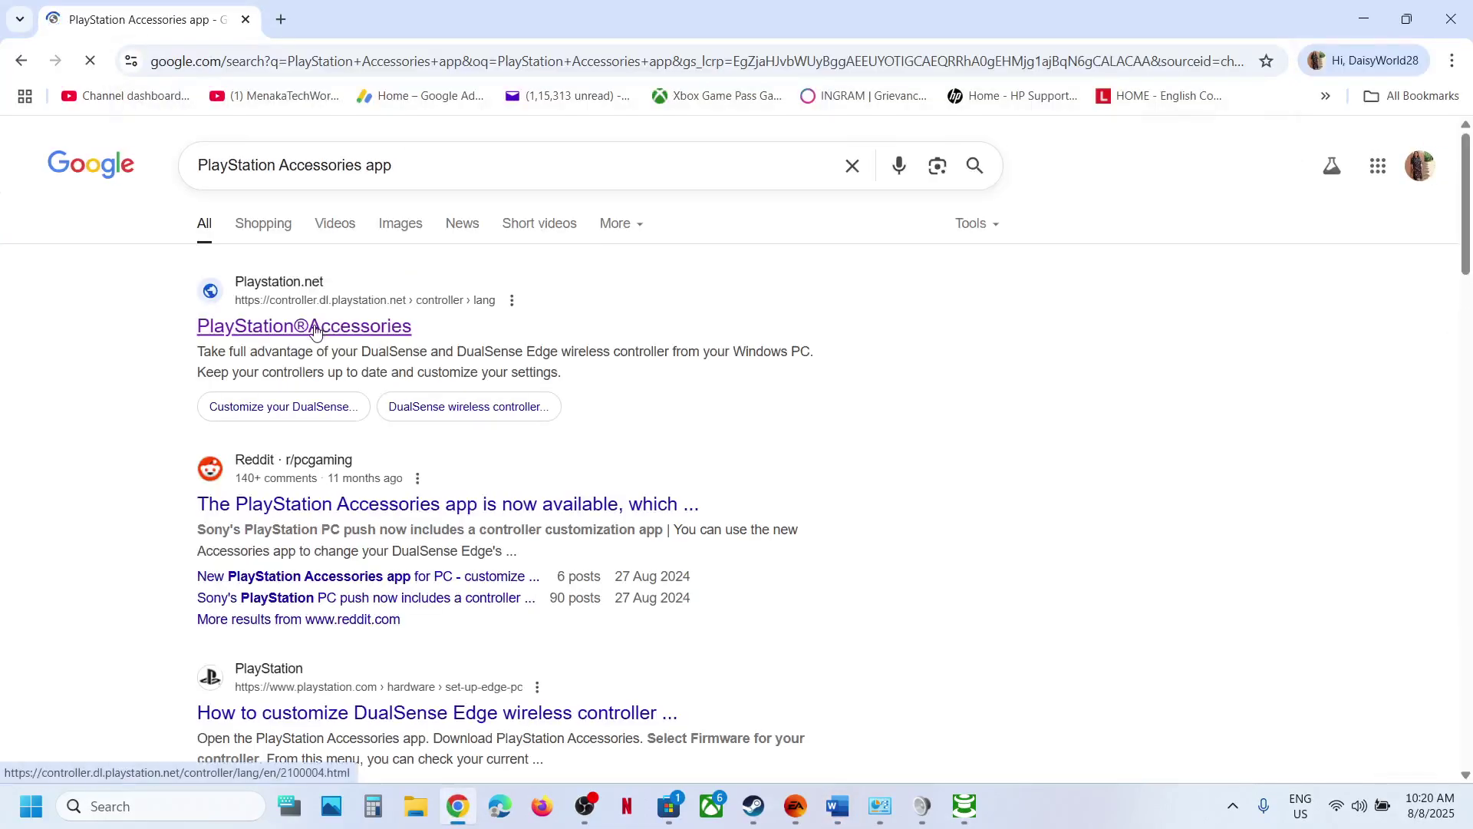
# Step: Download the PlayStation Accessories installer for Windows and launch the app to verify DualSense firmware A-0520
pyautogui.click(315, 329)
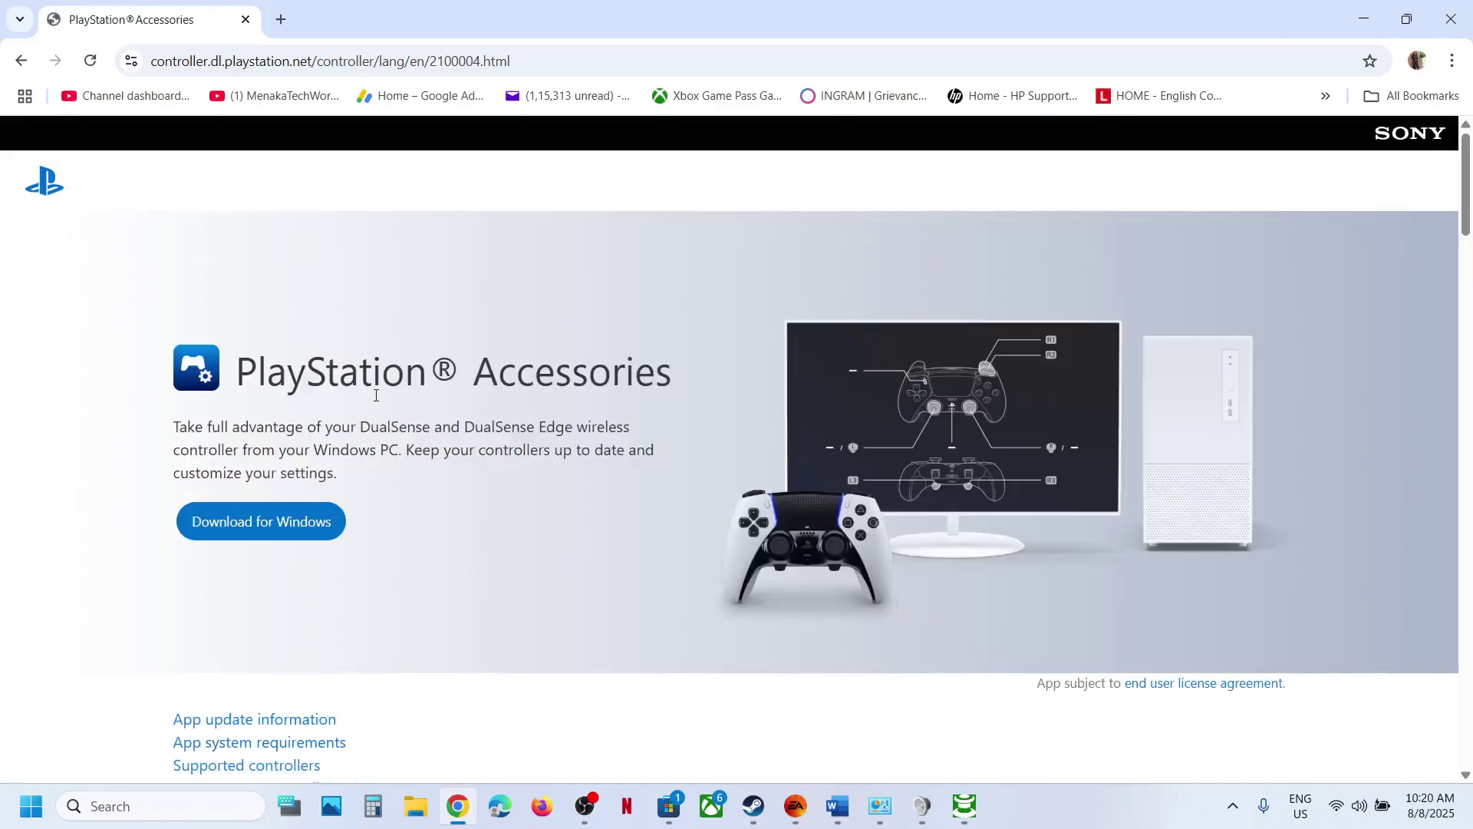
pyautogui.click(282, 537)
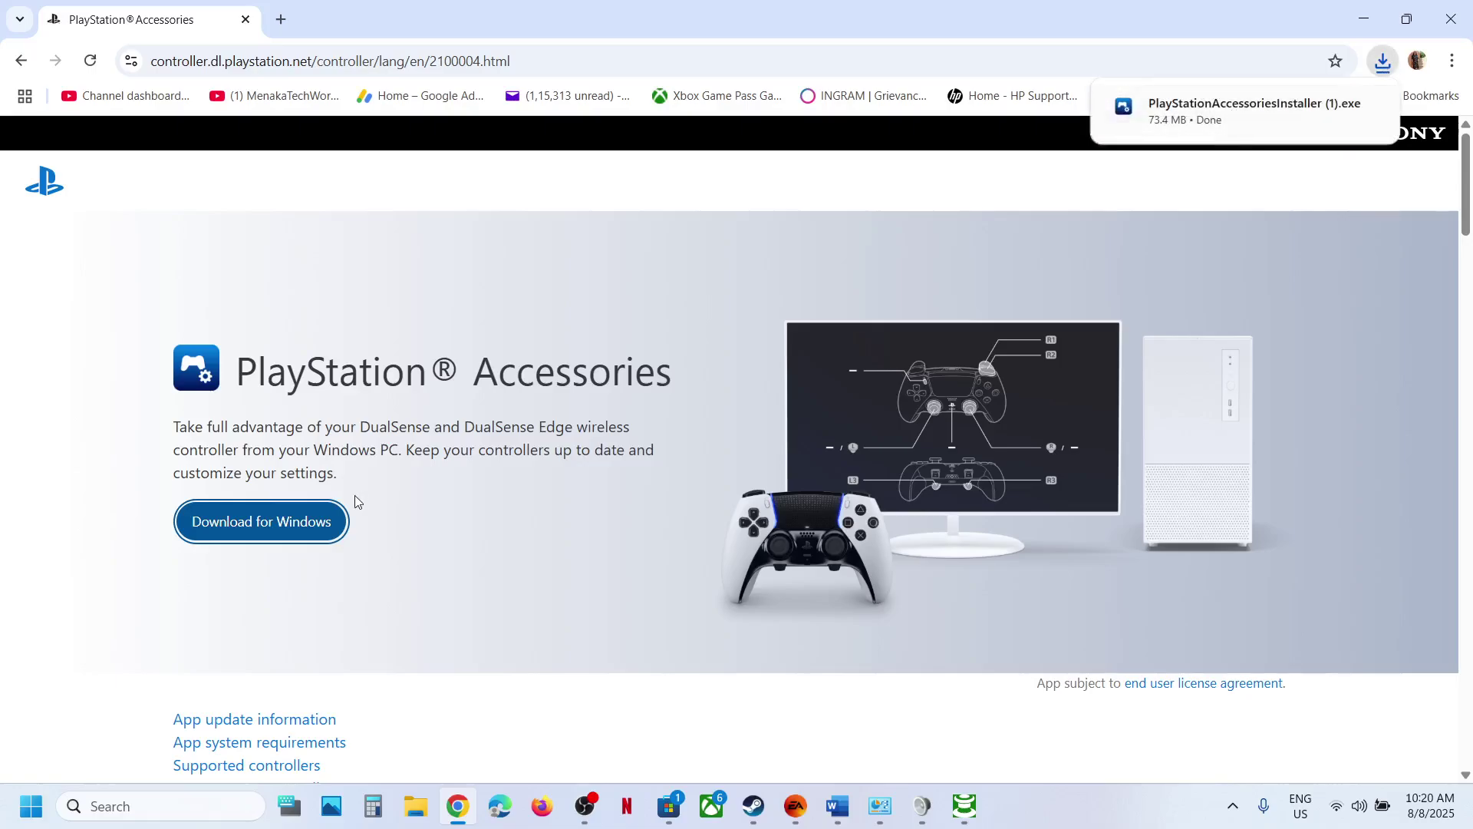
pyautogui.click(177, 804)
pyautogui.write('PlayStation Accessories app')
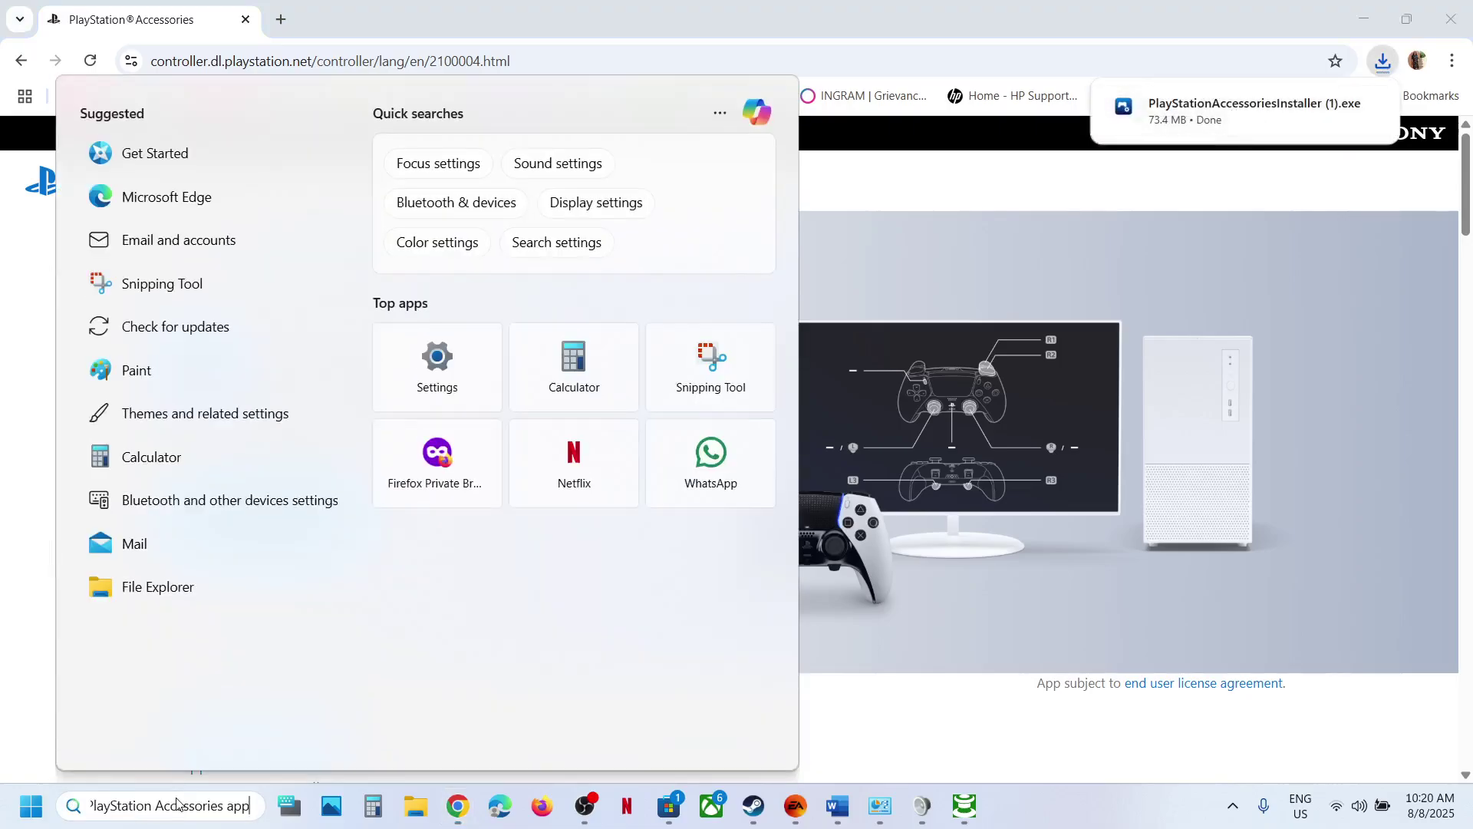
pyautogui.press('BackSpace')
pyautogui.press('BackSpace')
pyautogui.press('BackSpace')
pyautogui.press('BackSpace')
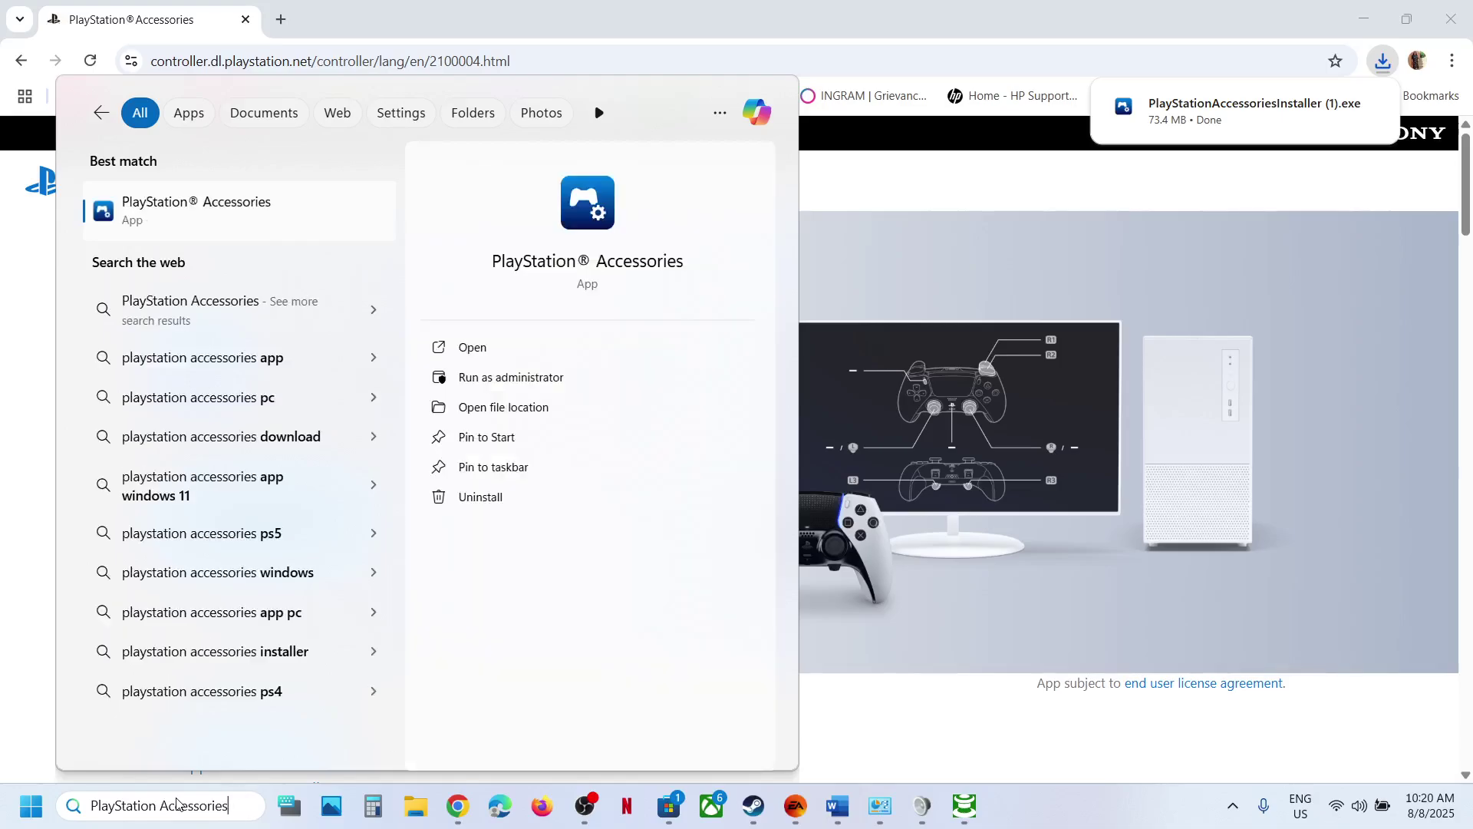
pyautogui.press('Return')
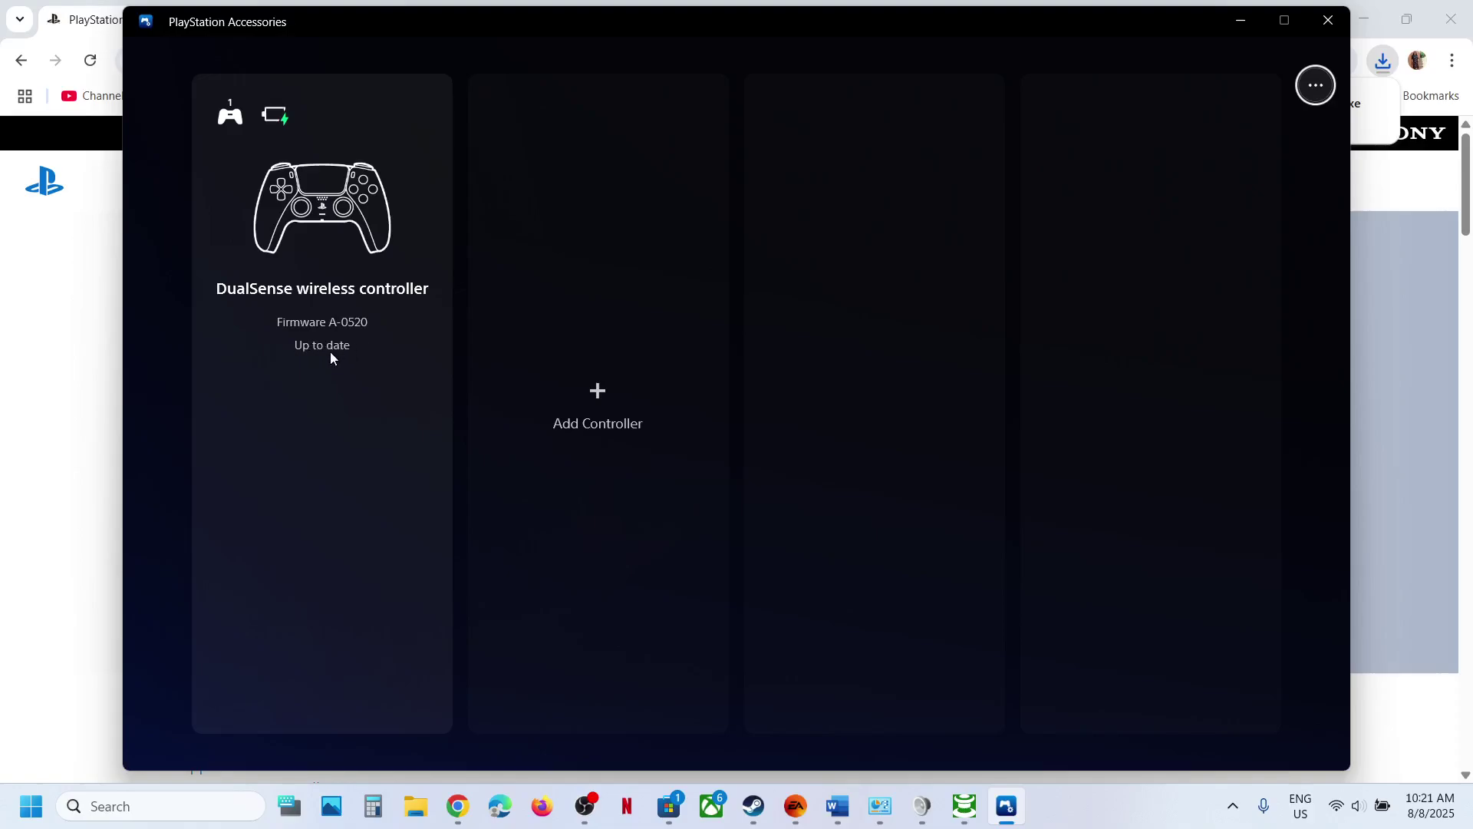
pyautogui.click(104, 405)
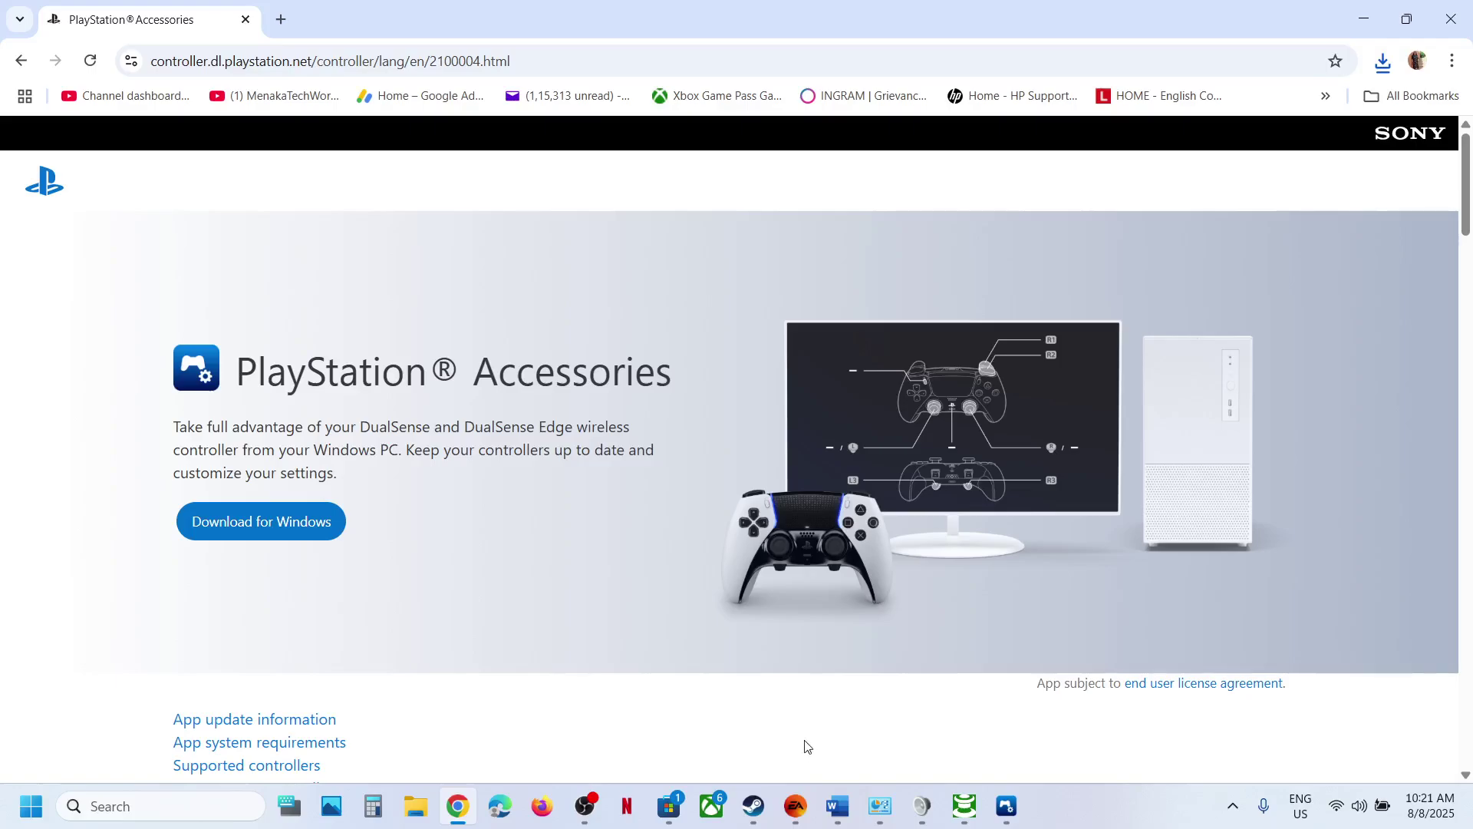
# Step: Select 'Launch Steam in big picture' at Step 10 in Word, then bring Steam's library forward
pyautogui.click(838, 805)
pyautogui.scroll(-3, 524, 595)
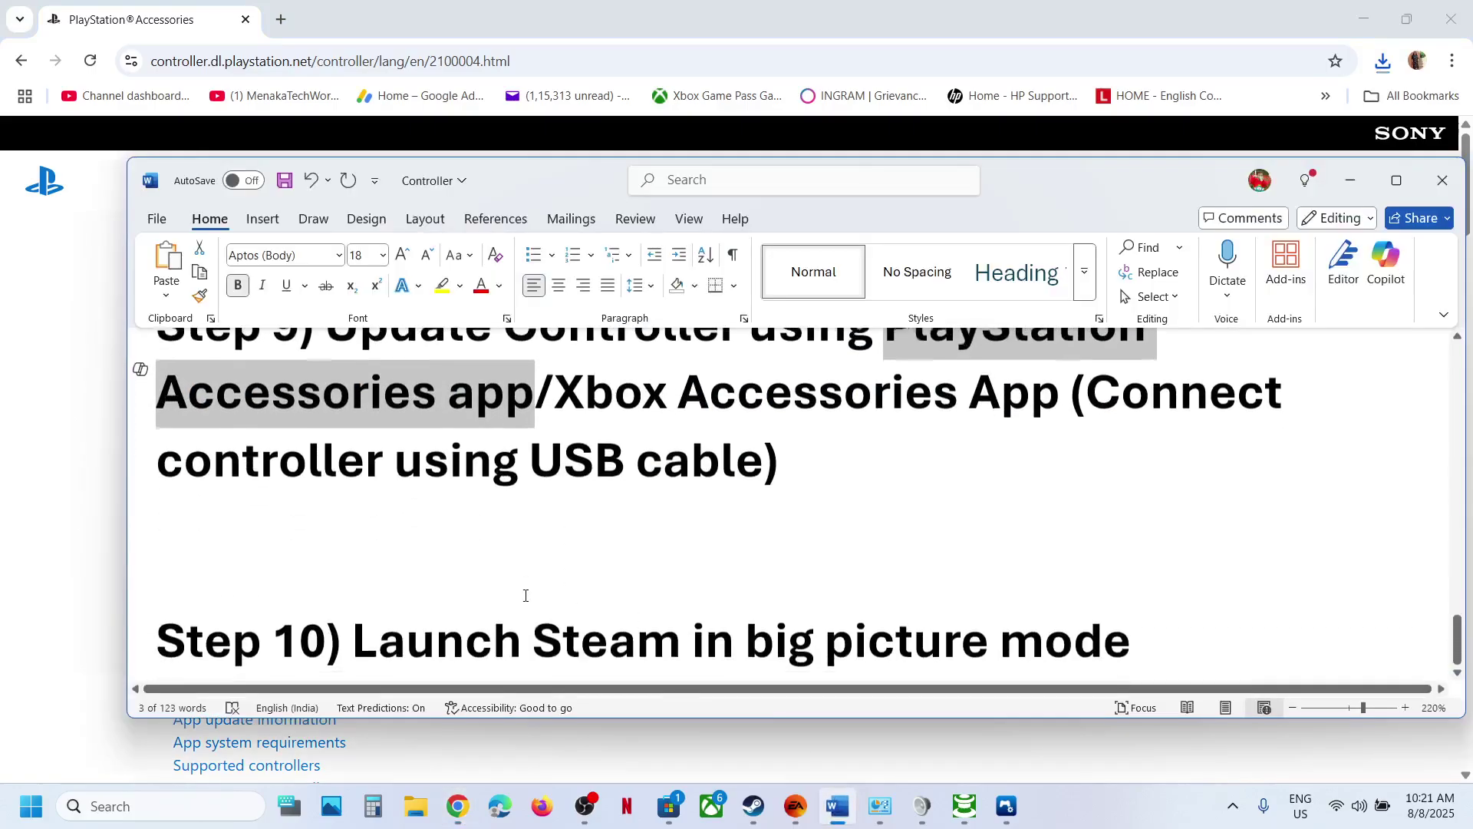
pyautogui.moveTo(393, 608); pyautogui.dragTo(877, 625)
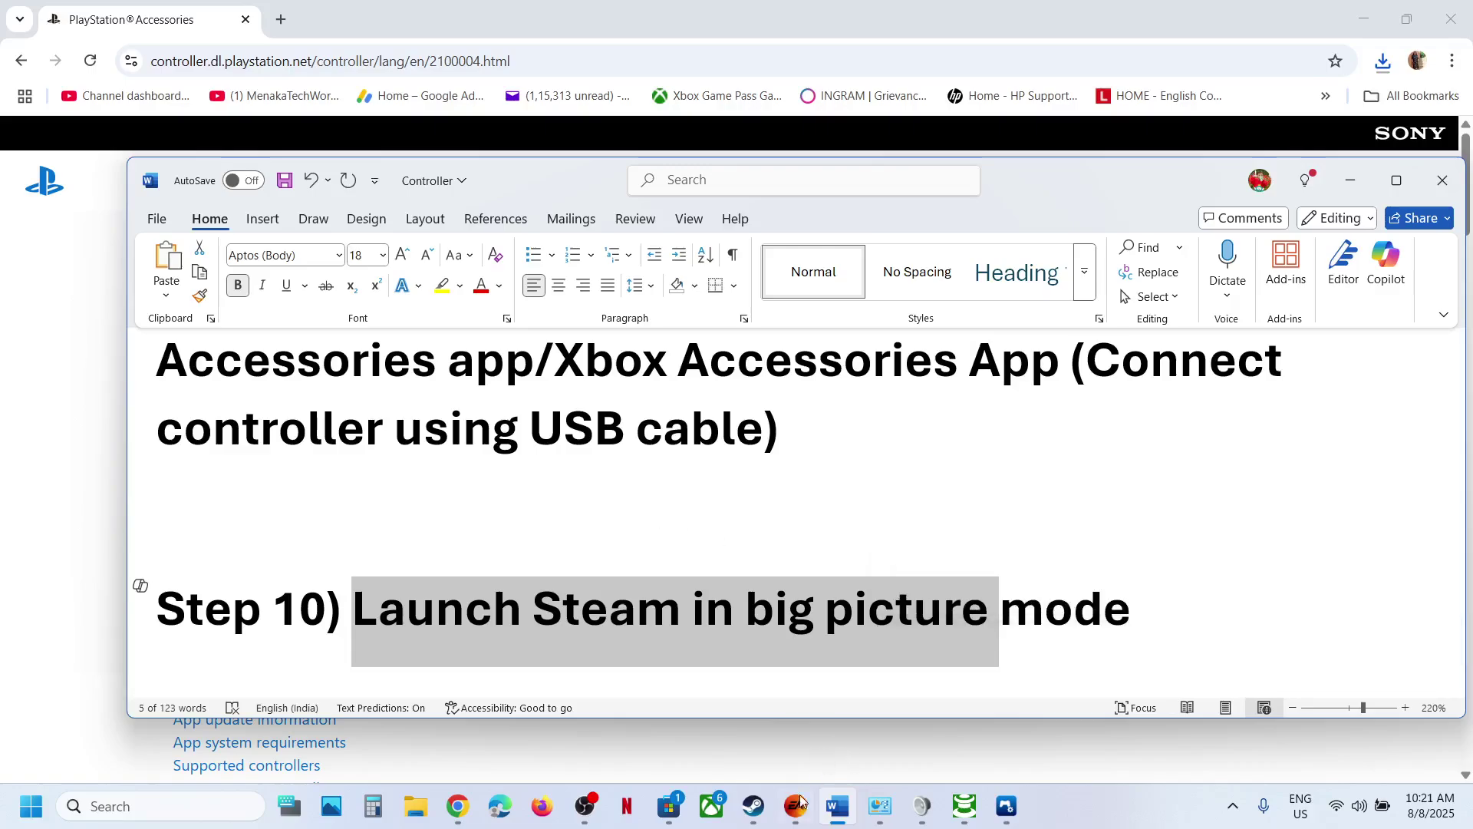
pyautogui.click(755, 814)
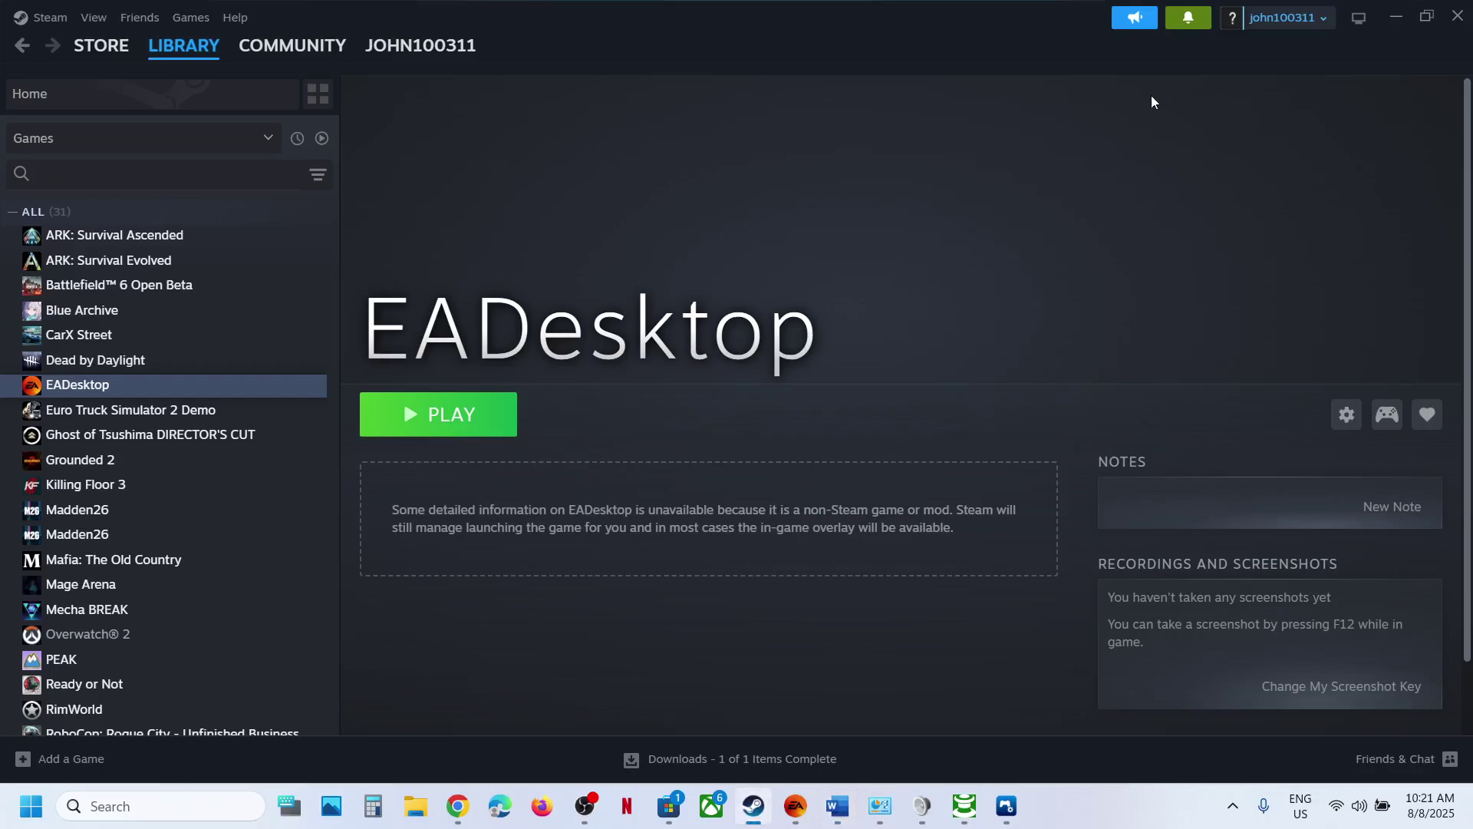
# Step: Enter Steam Big Picture Mode, then return to the EA app's Madden NFL 26 page
pyautogui.click(1359, 20)
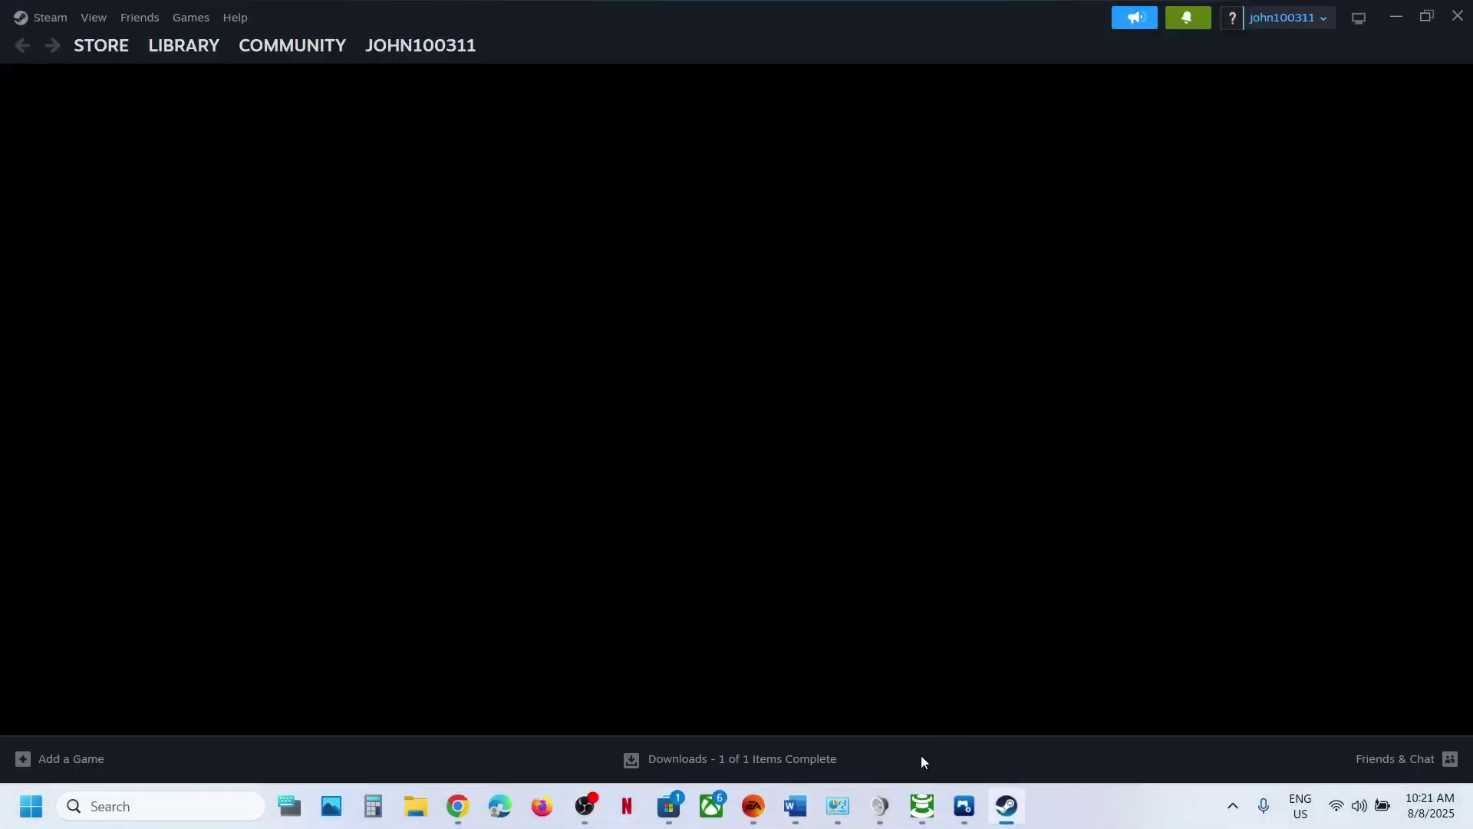
pyautogui.click(753, 805)
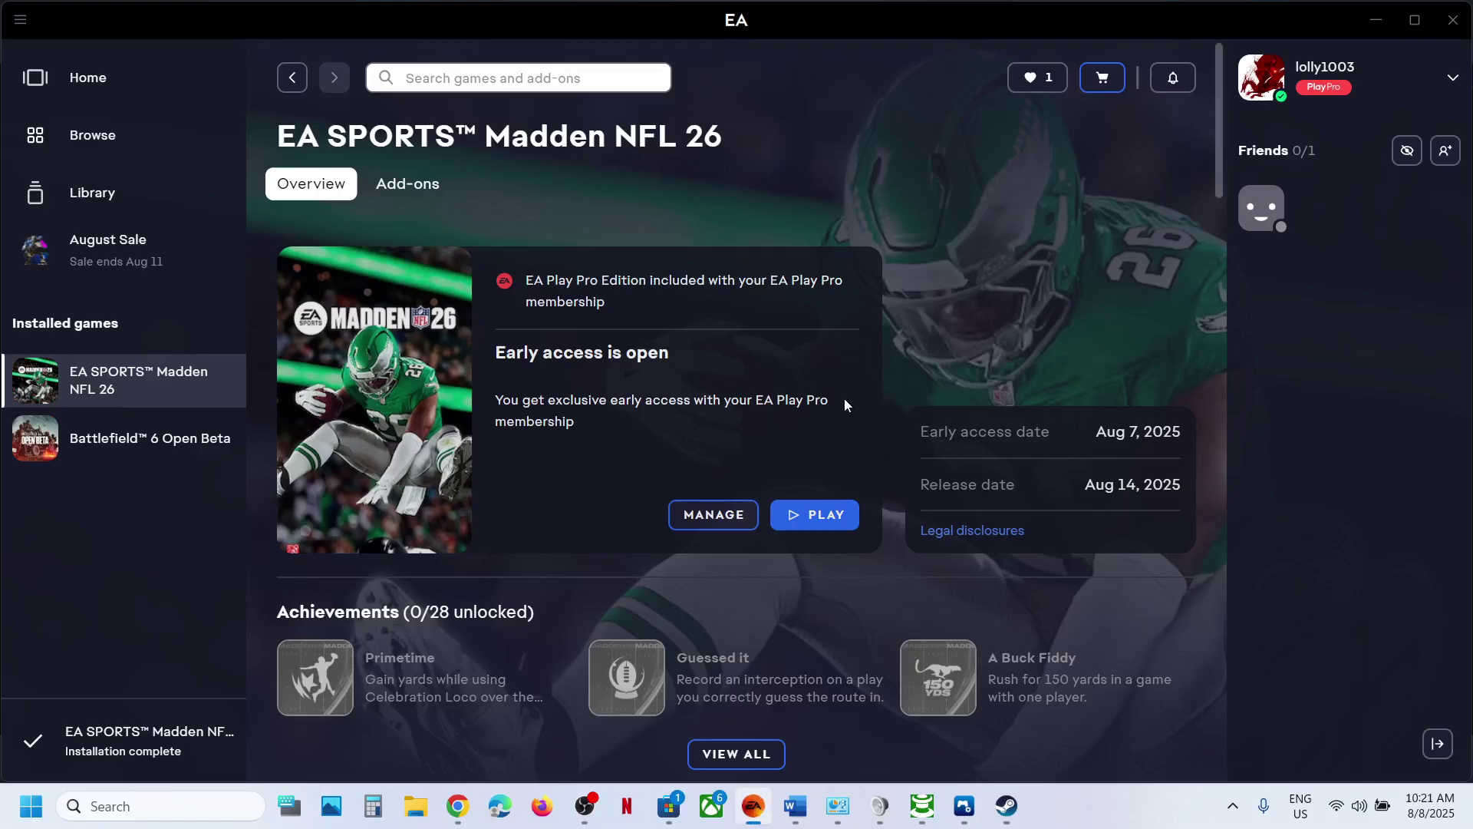